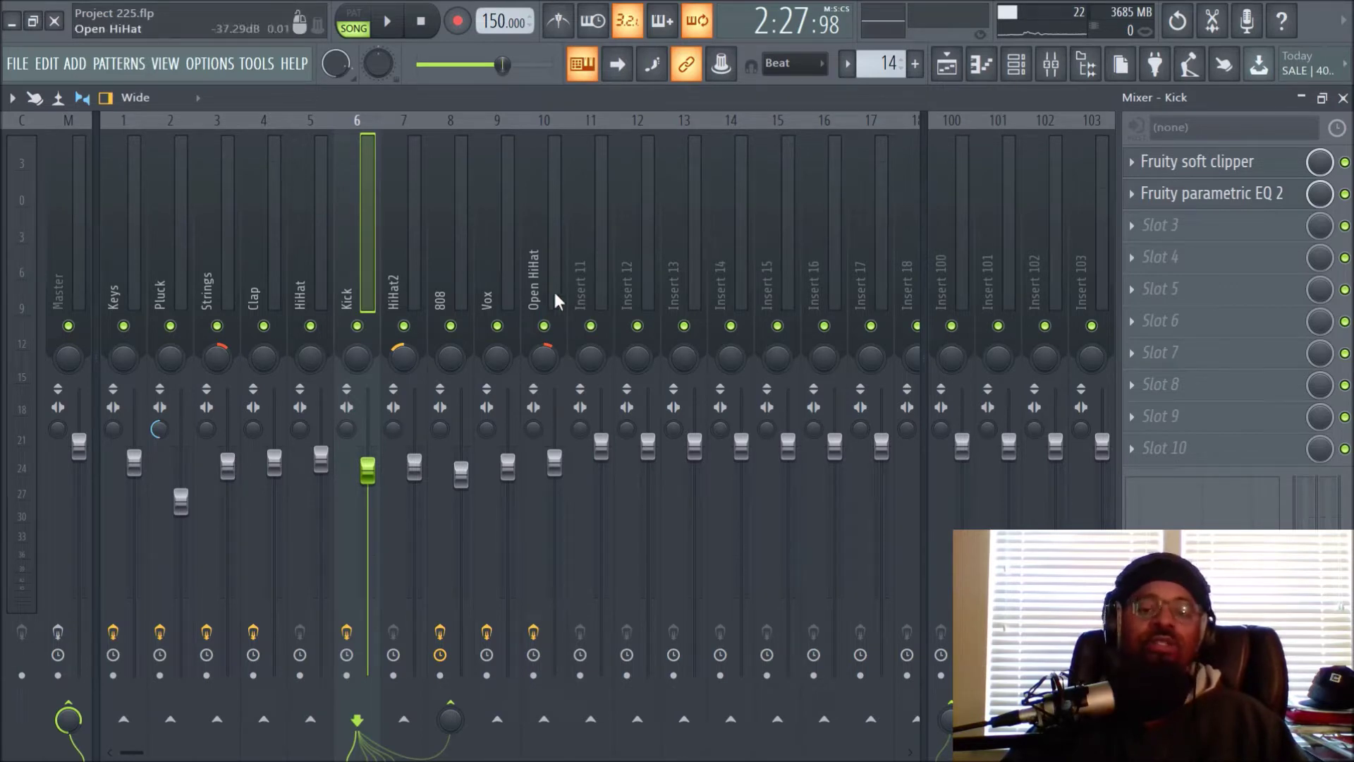
# Step: Play the whole arrangement from the beginning and look over the pattern clips across the playlist tracks
pyautogui.click(947, 63)
pyautogui.scroll(-3, 731, 178)
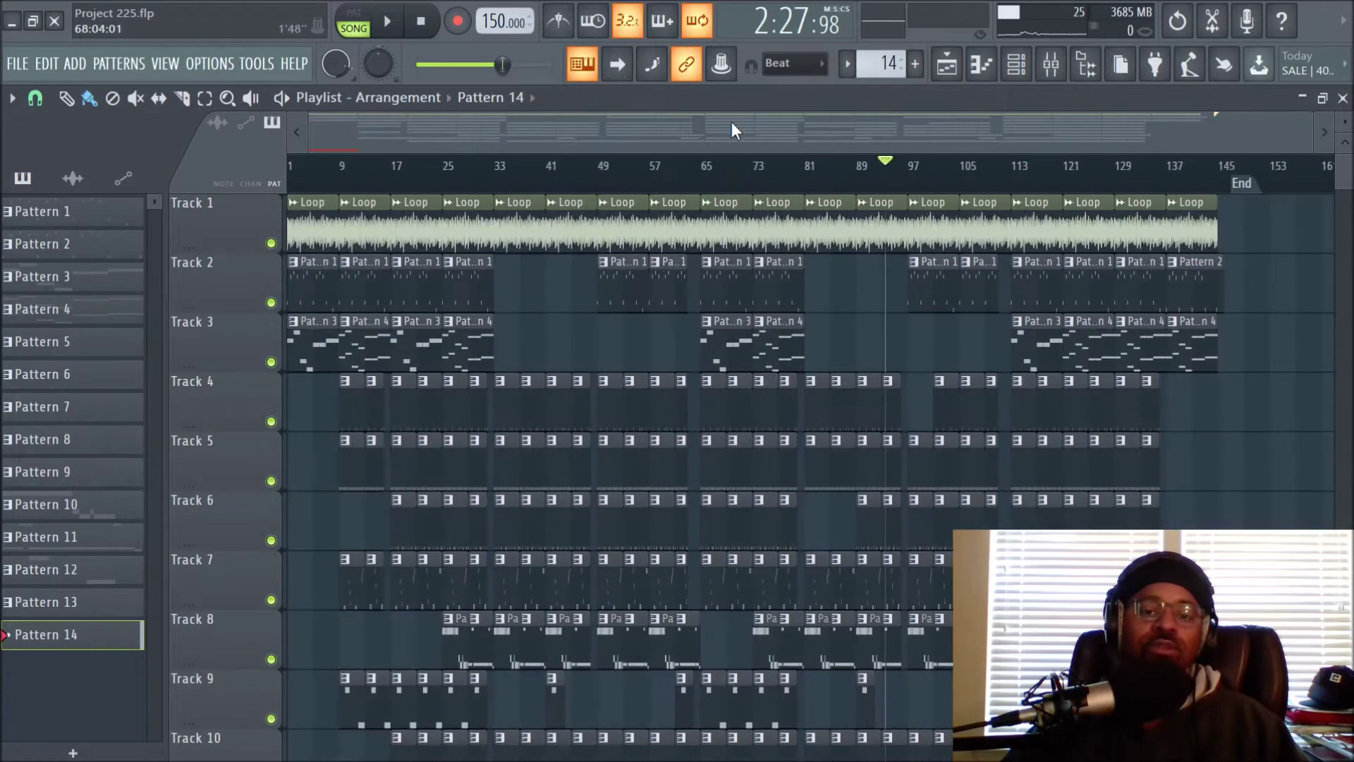
pyautogui.click(389, 24)
pyautogui.click(422, 23)
pyautogui.click(422, 22)
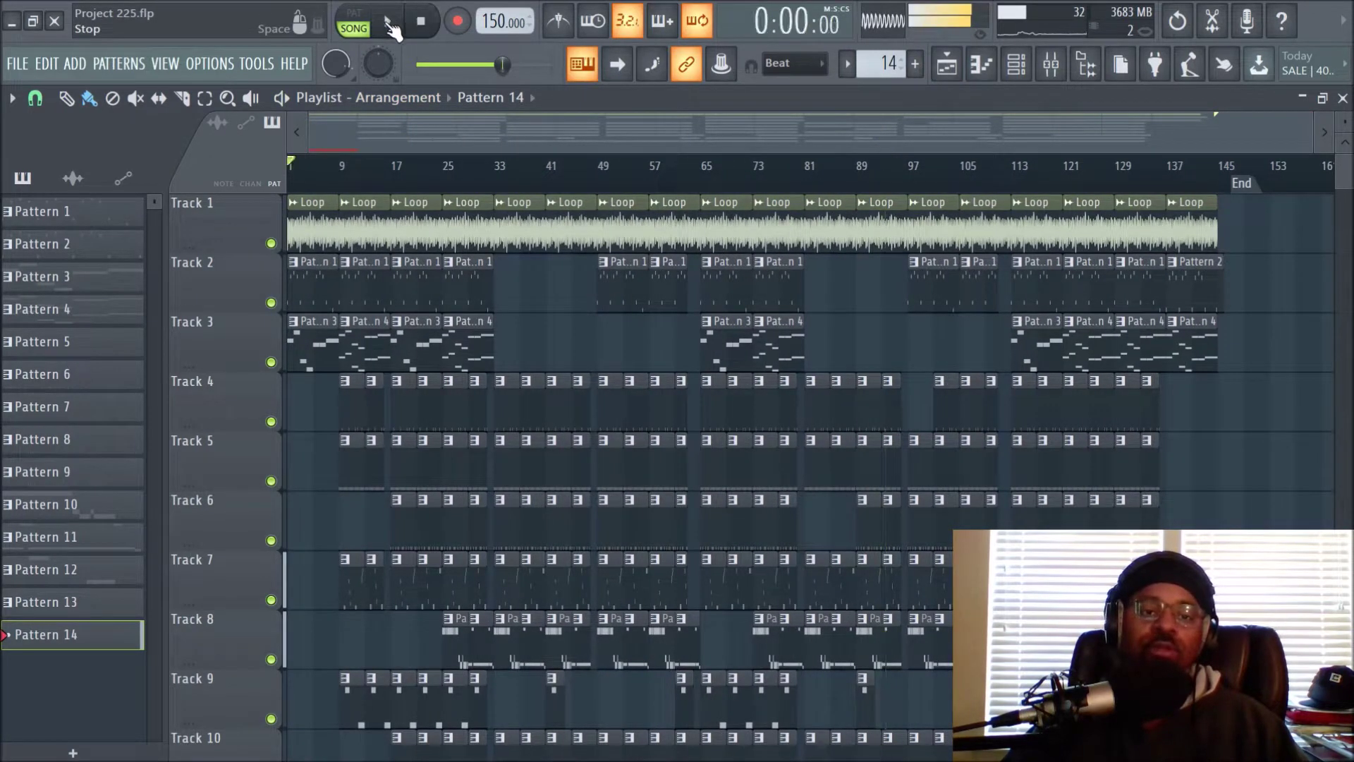
pyautogui.click(388, 22)
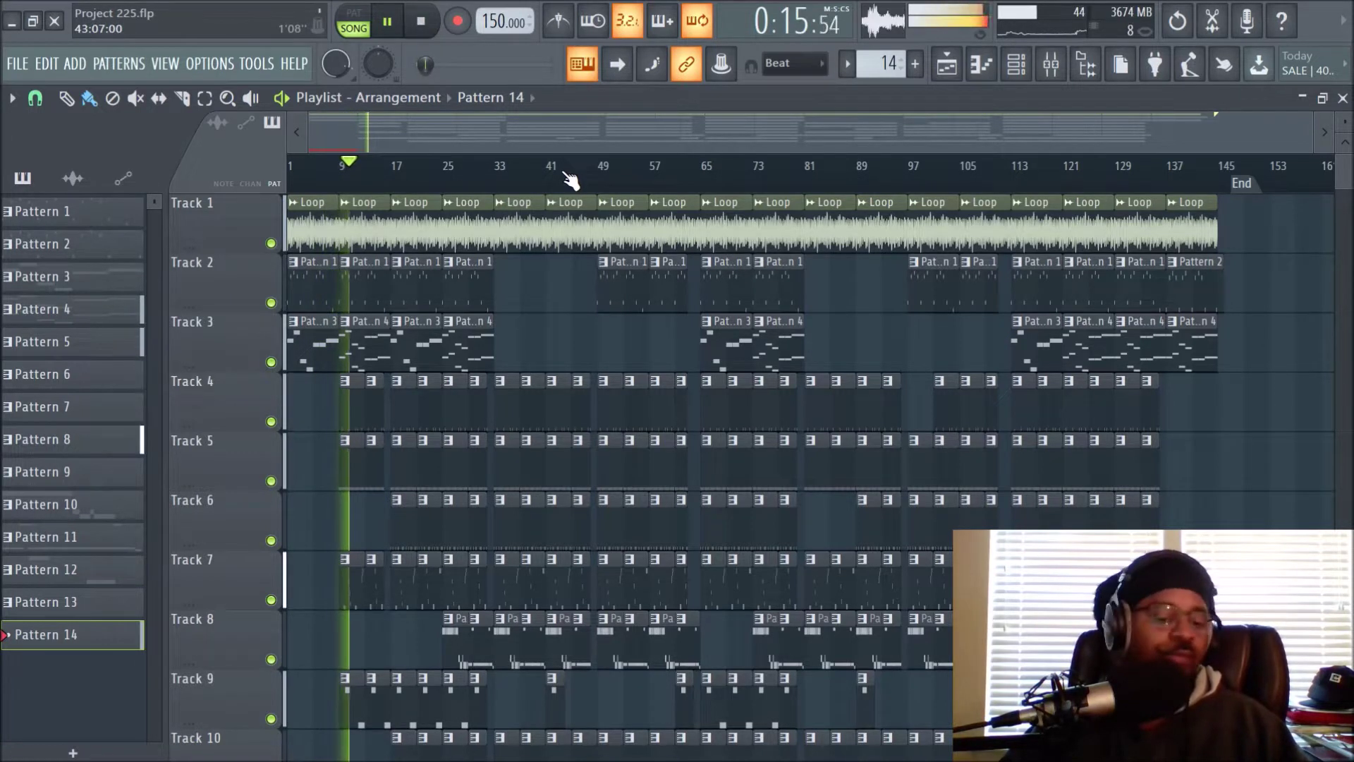
pyautogui.scroll(3, 571, 184)
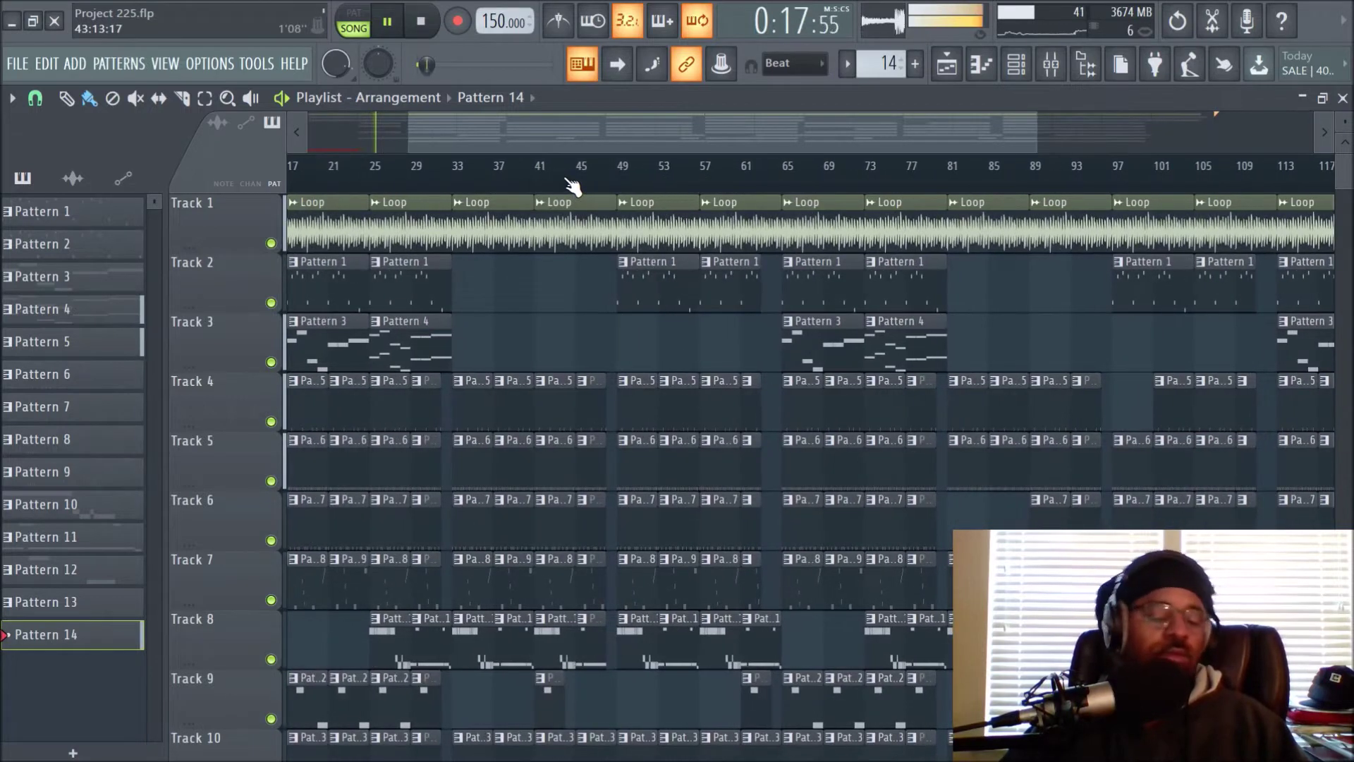
pyautogui.scroll(-1, 572, 185)
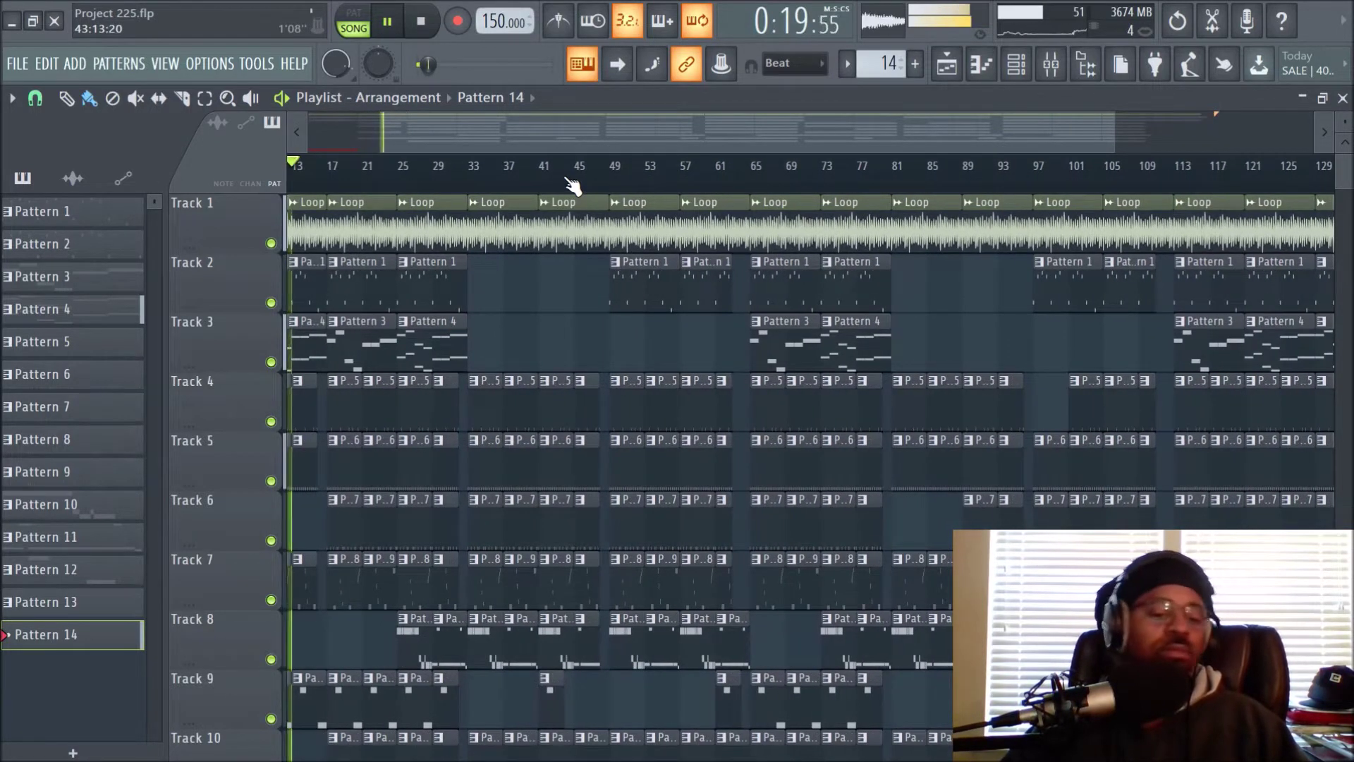
pyautogui.moveTo(502, 141); pyautogui.dragTo(405, 143)
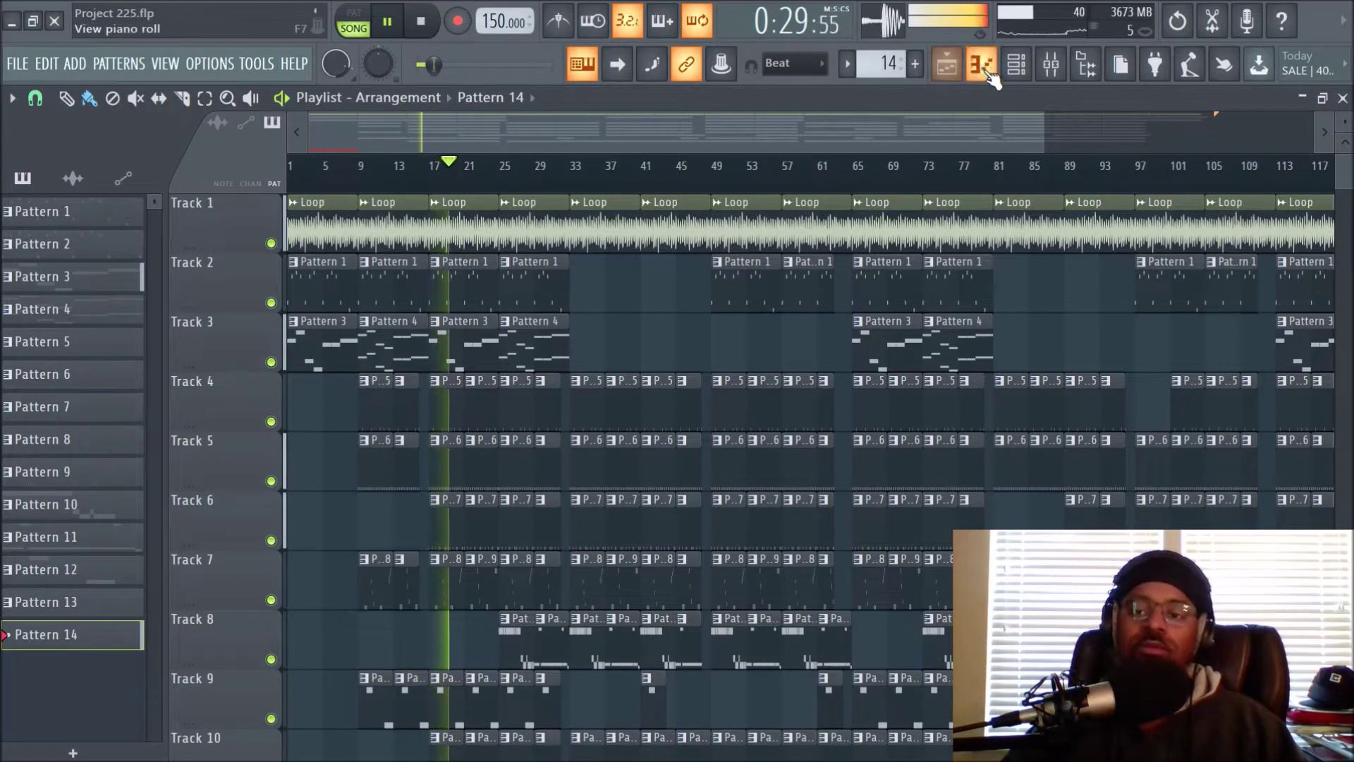
# Step: Examine the mixer levels and the Kick (FML) channel's sample settings during playback, and stop the song
pyautogui.click(1051, 64)
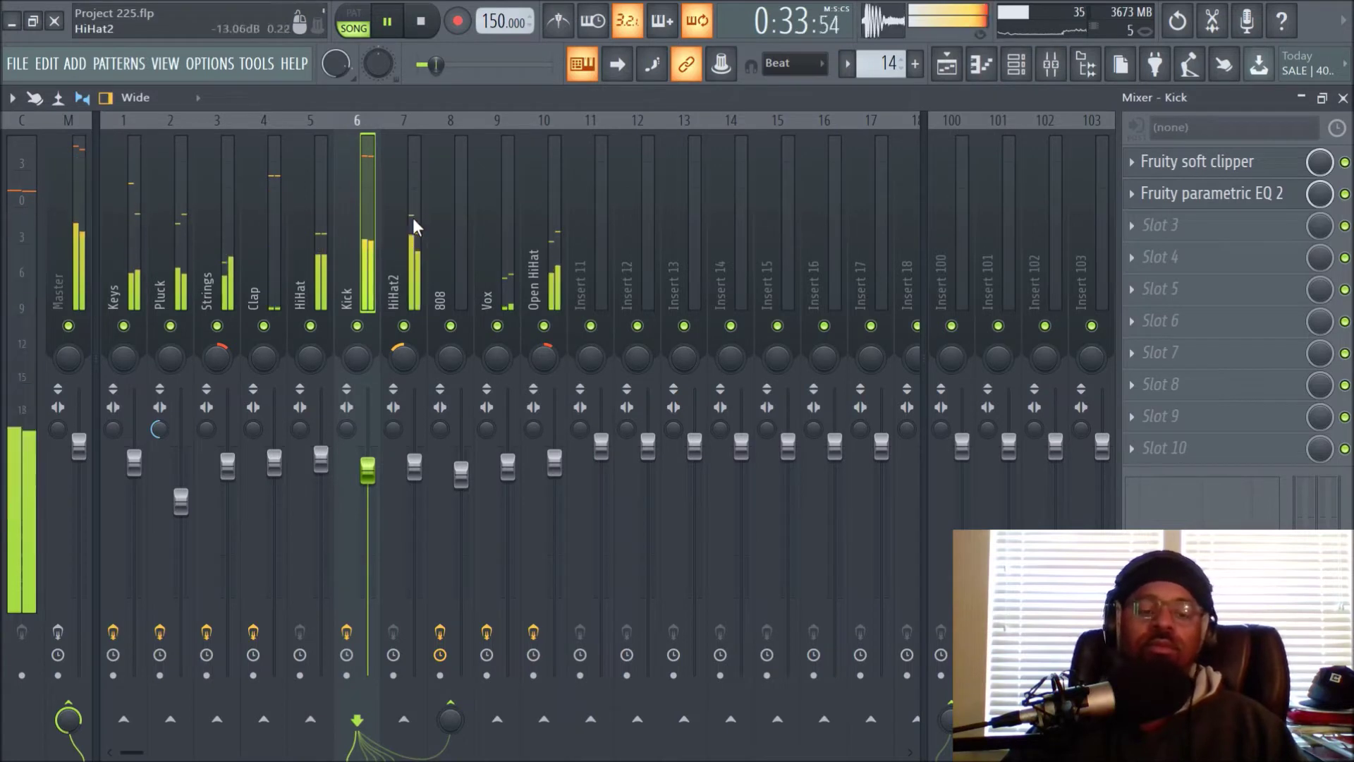
pyautogui.click(1017, 65)
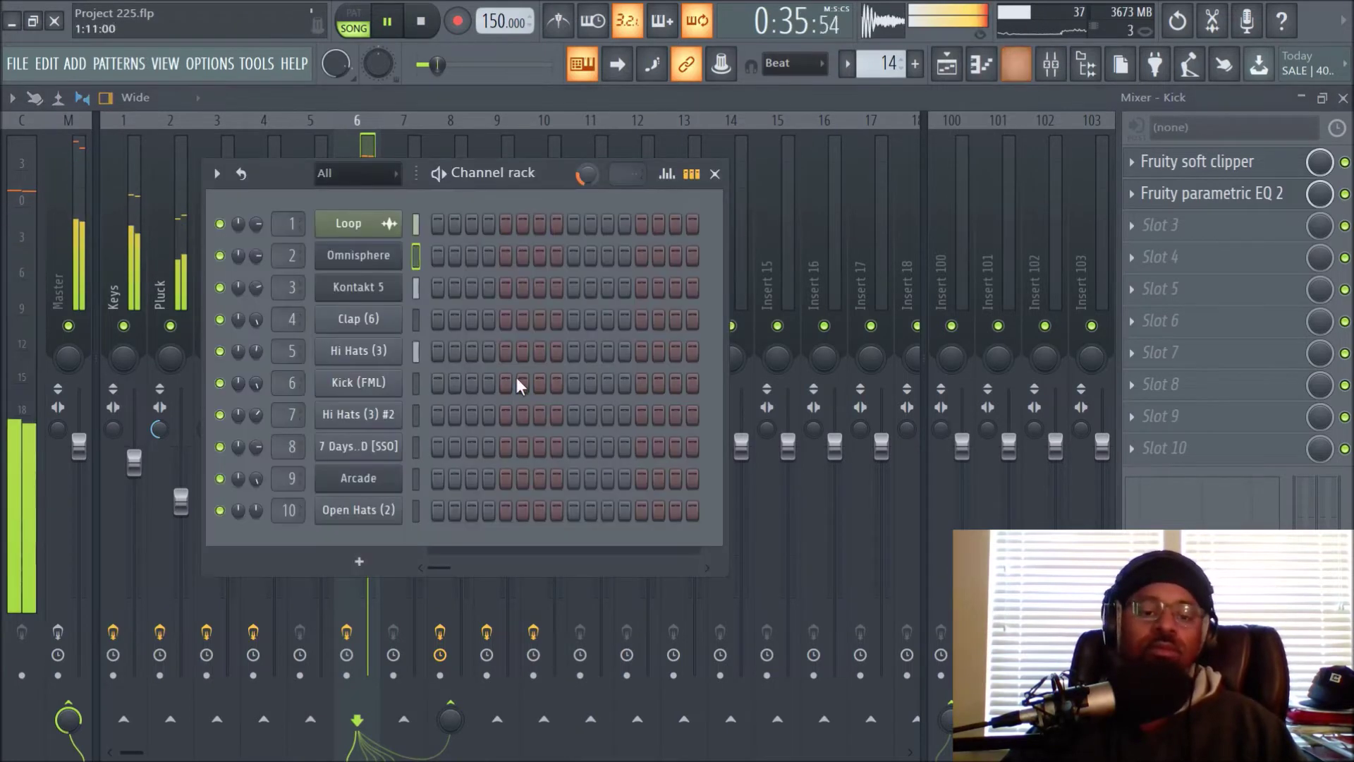
pyautogui.click(363, 384)
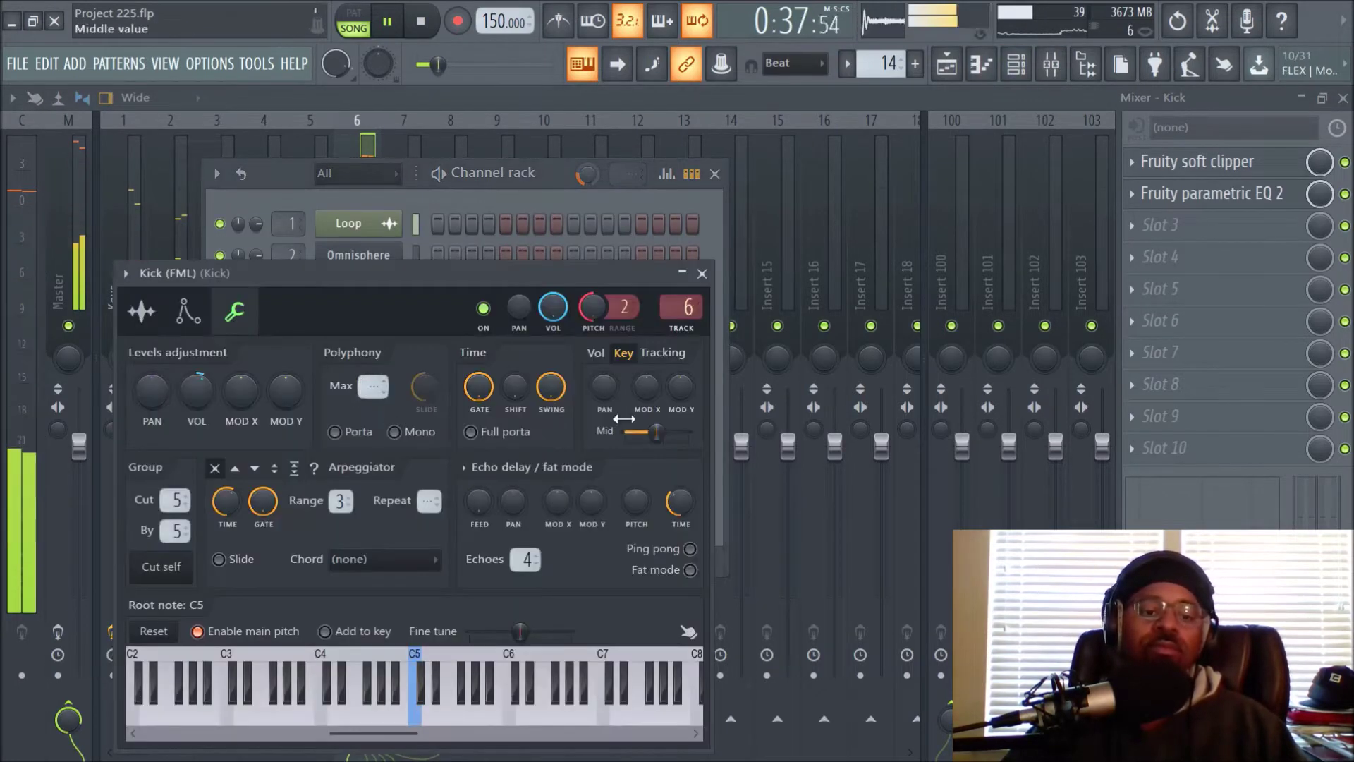
pyautogui.click(141, 310)
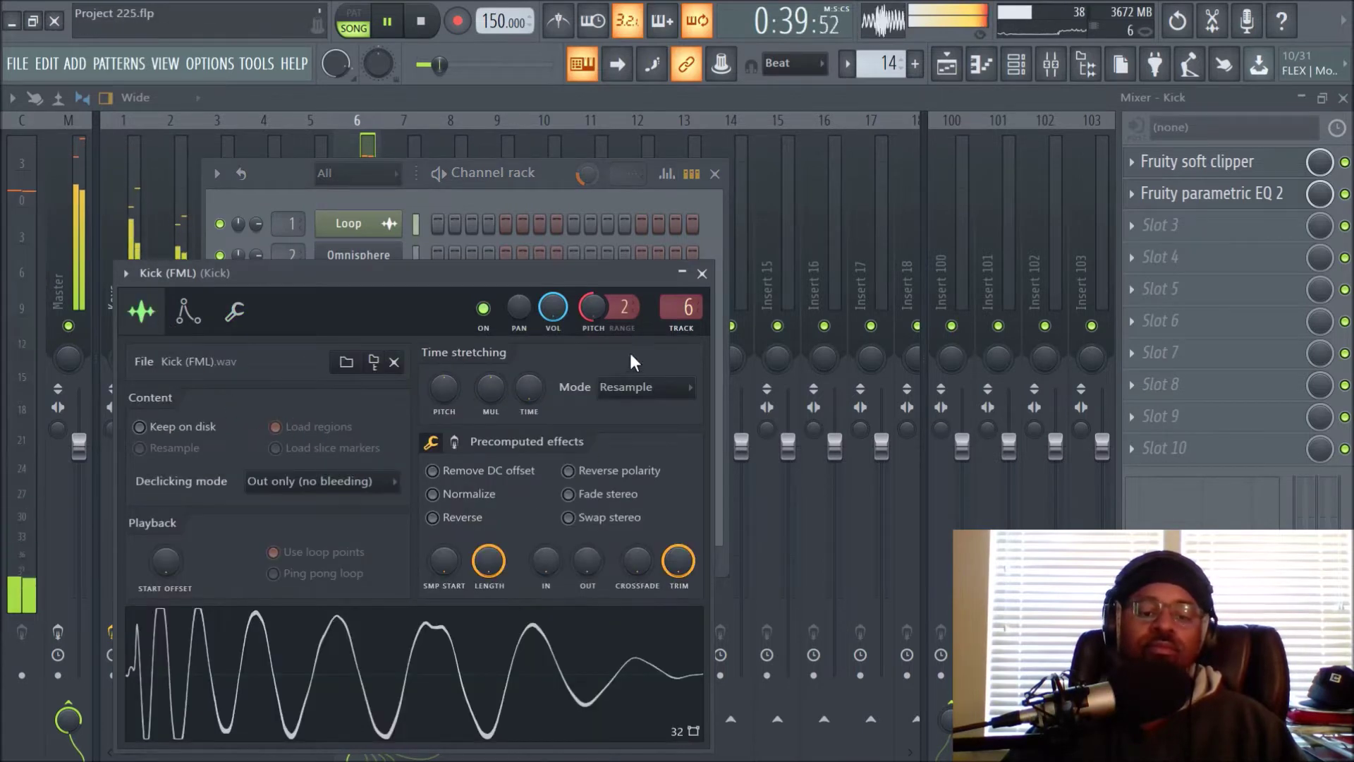
pyautogui.click(702, 273)
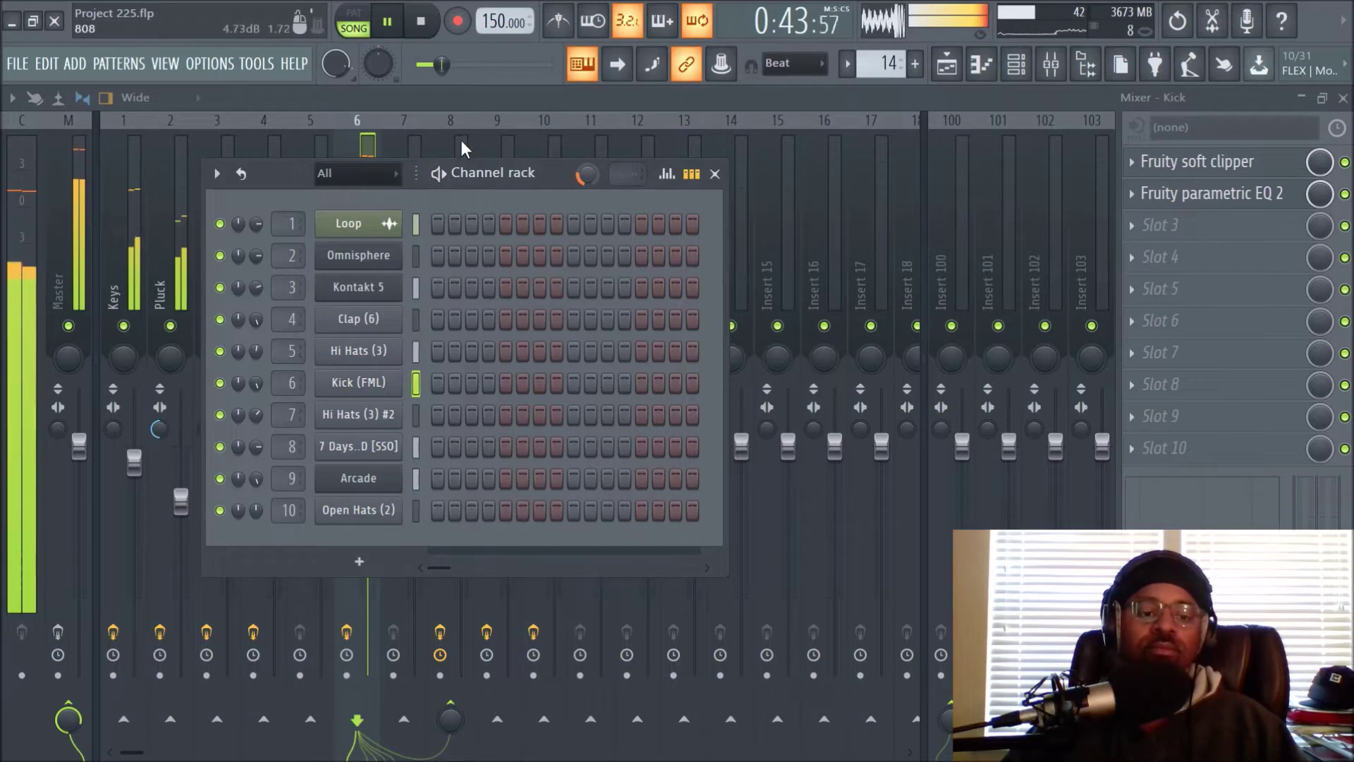
pyautogui.click(422, 24)
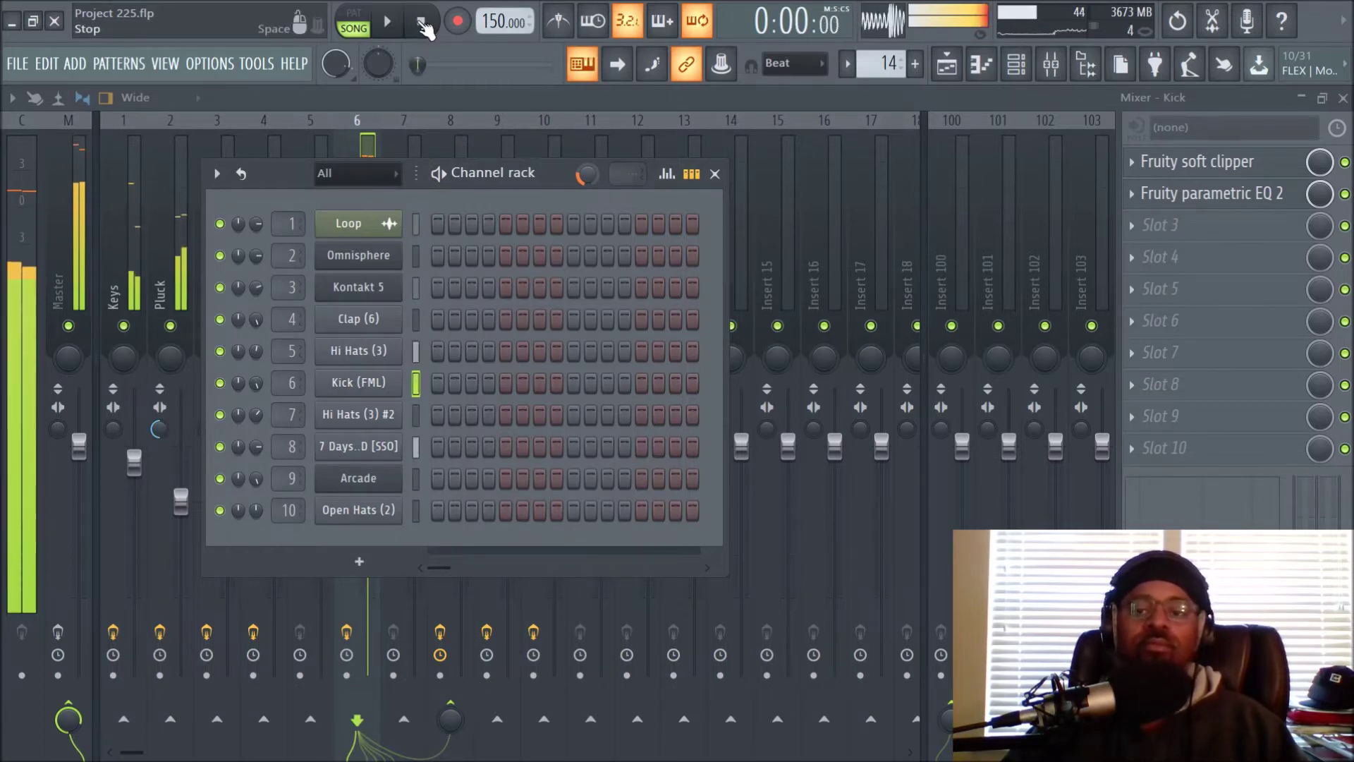
# Step: Solo the Kick mixer track and play the song from bar 33 to hear it alone, stopping afterward in the mixer
pyautogui.moveTo(525, 182); pyautogui.dragTo(854, 245)
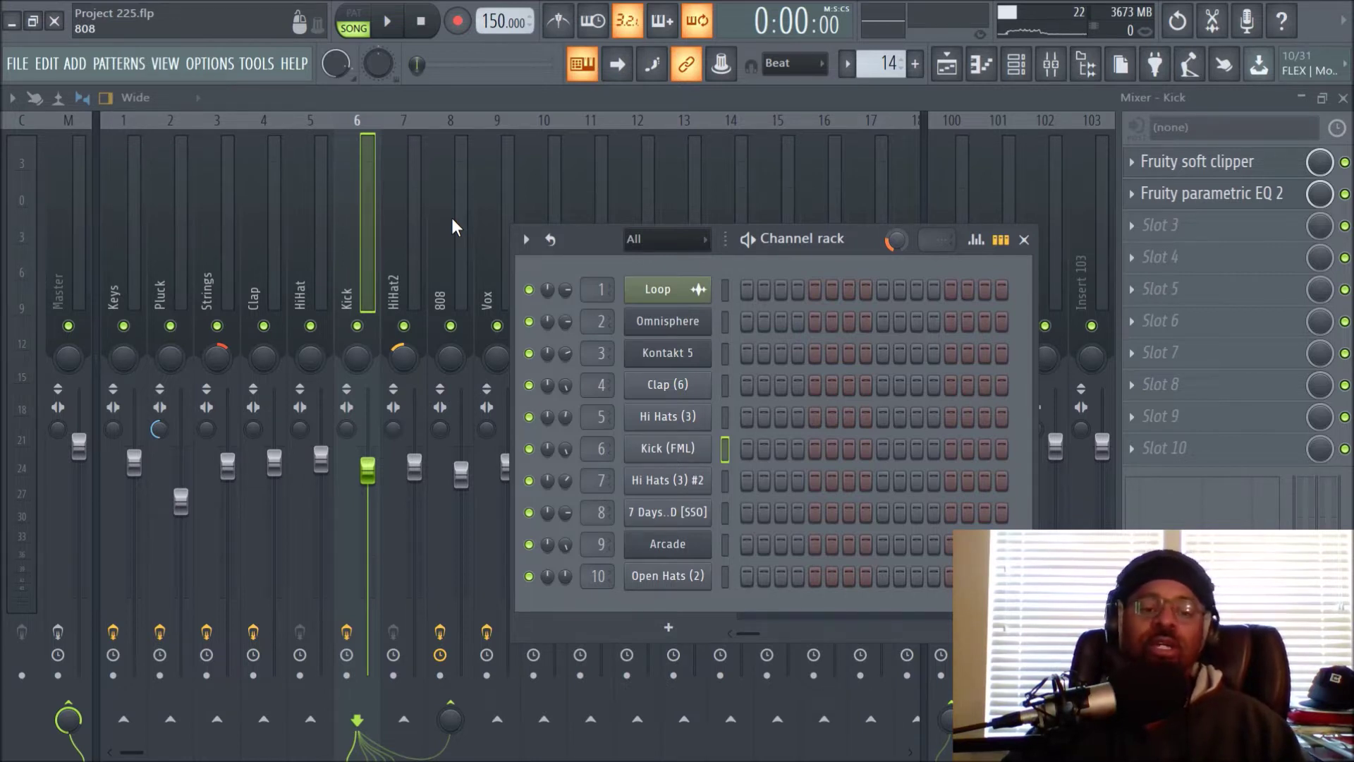
pyautogui.click(350, 204)
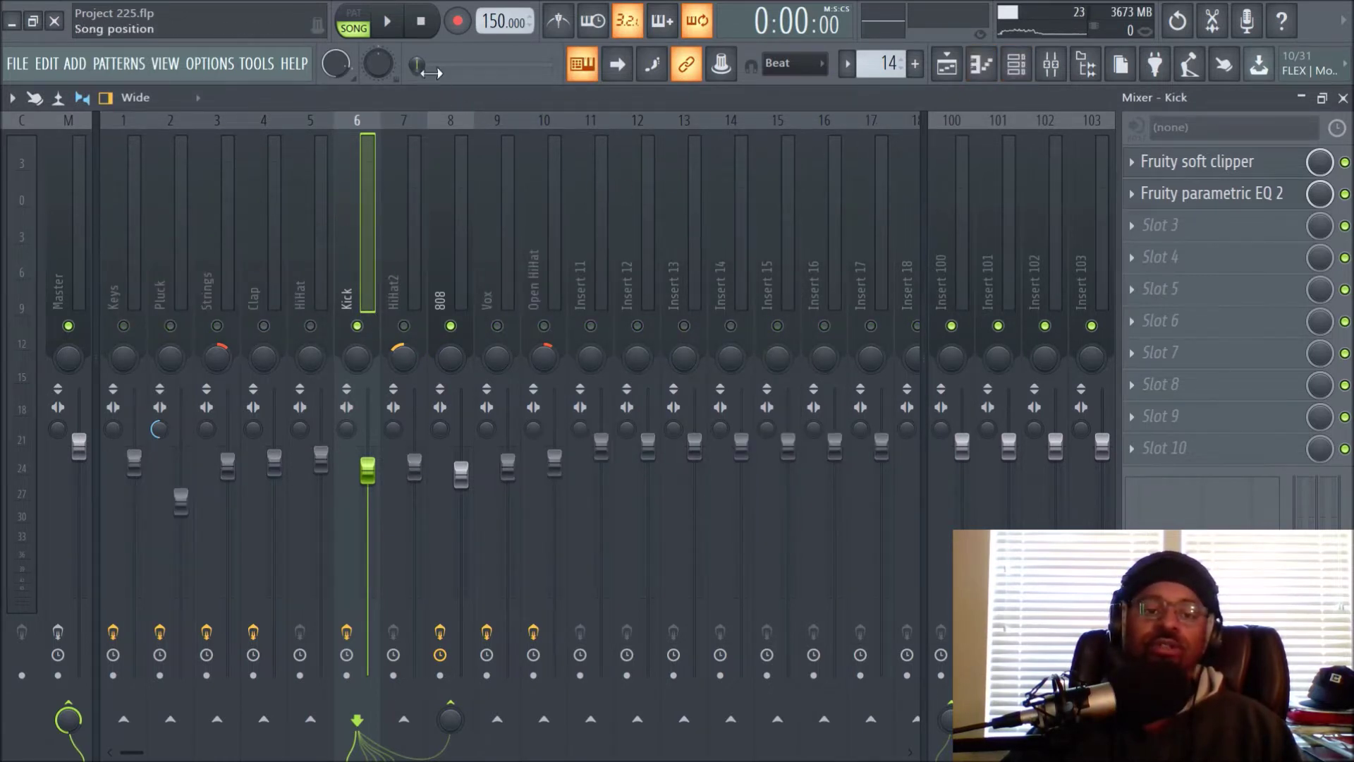
pyautogui.click(947, 64)
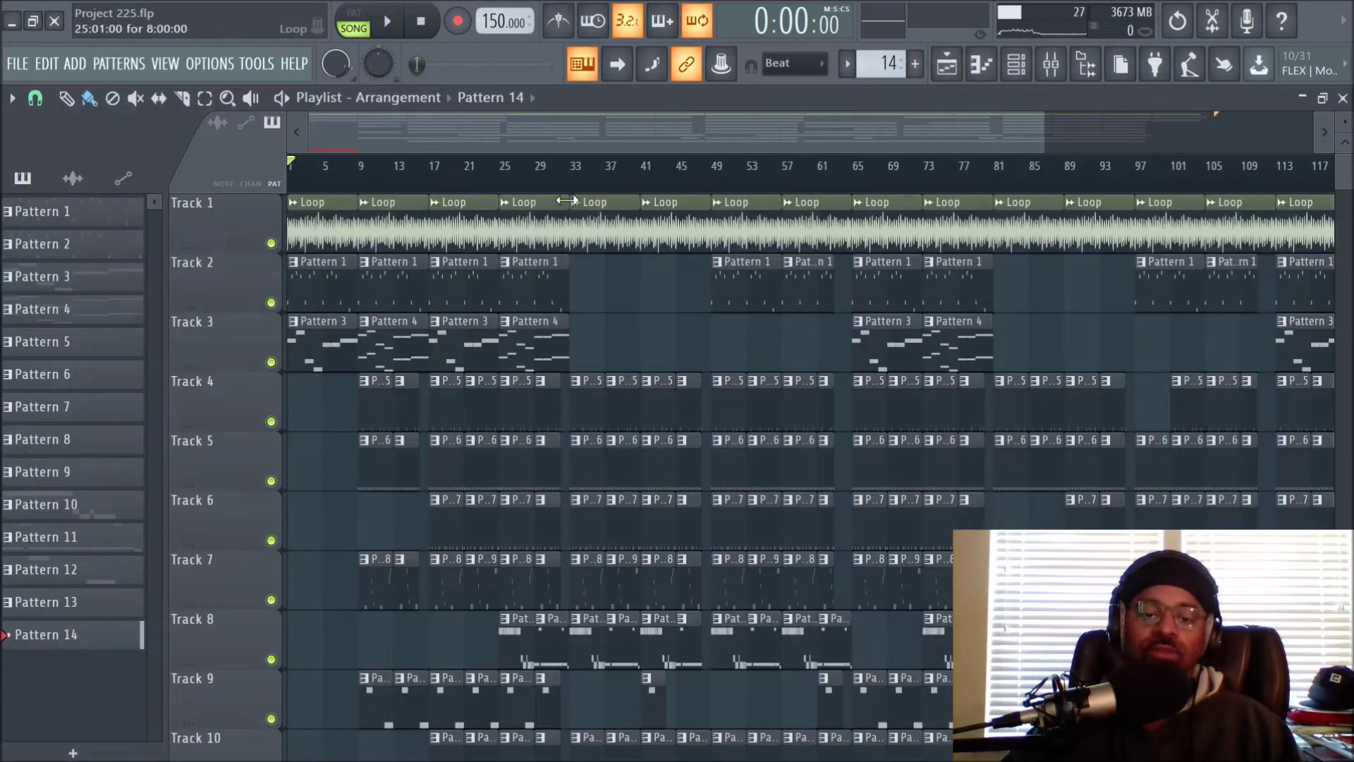
pyautogui.click(576, 162)
pyautogui.press('space')
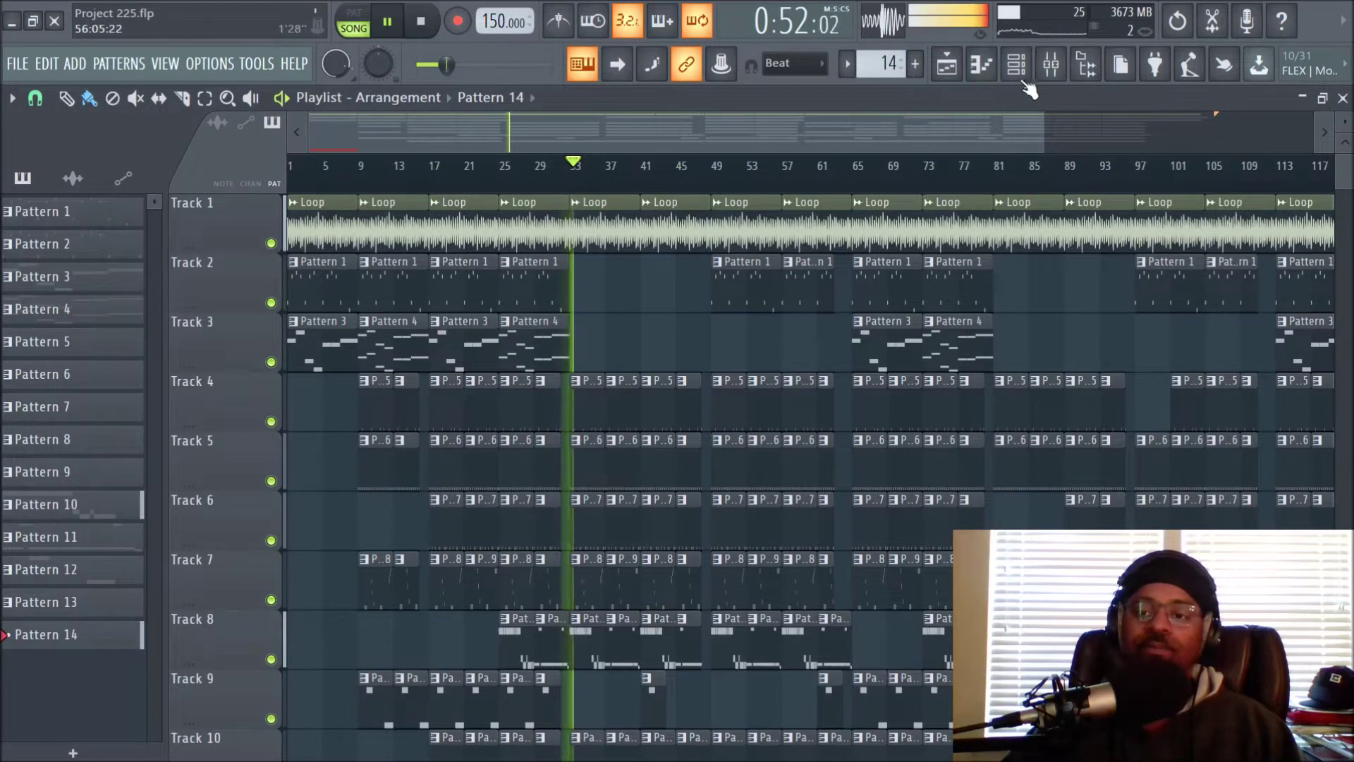
pyautogui.click(1052, 65)
pyautogui.press('space')
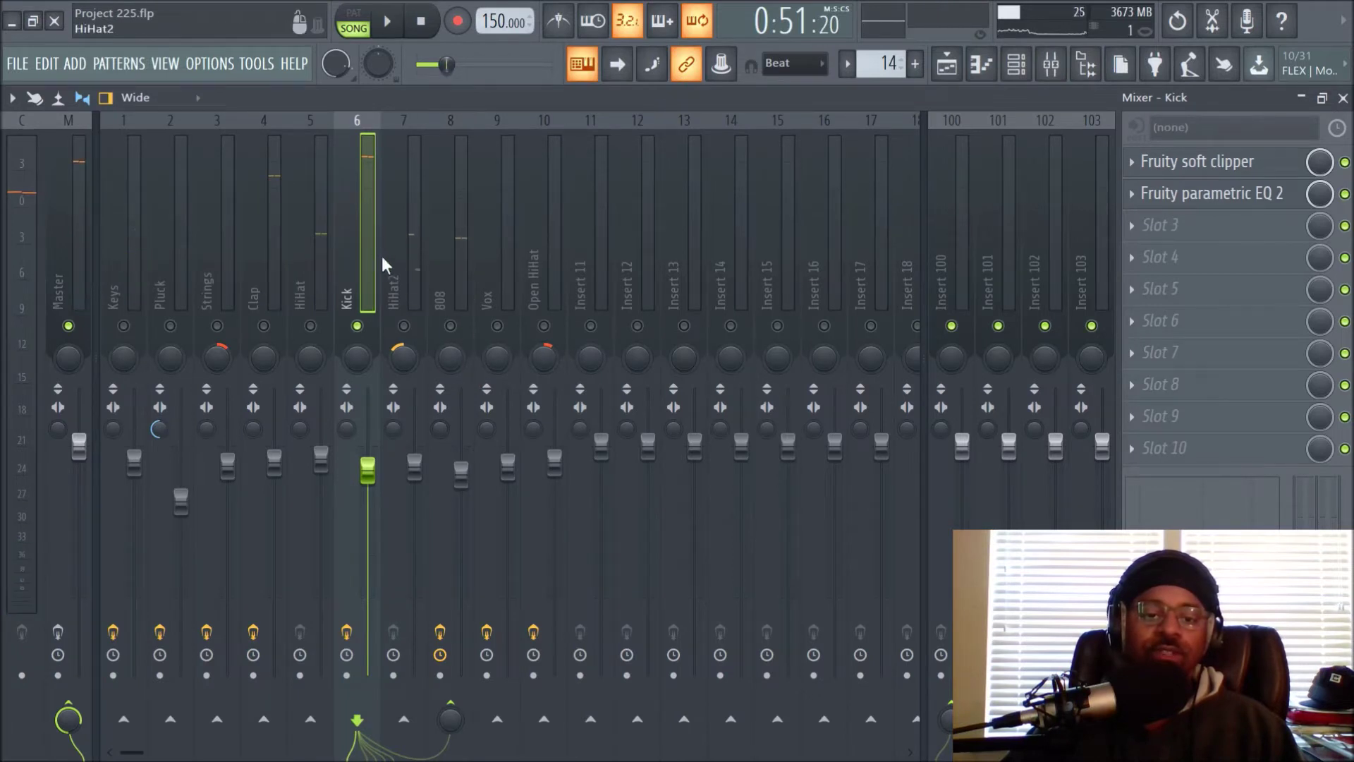
# Step: Inspect the Kick (FML) channel's sample waveform and return to the Kick mixer track
pyautogui.click(1016, 65)
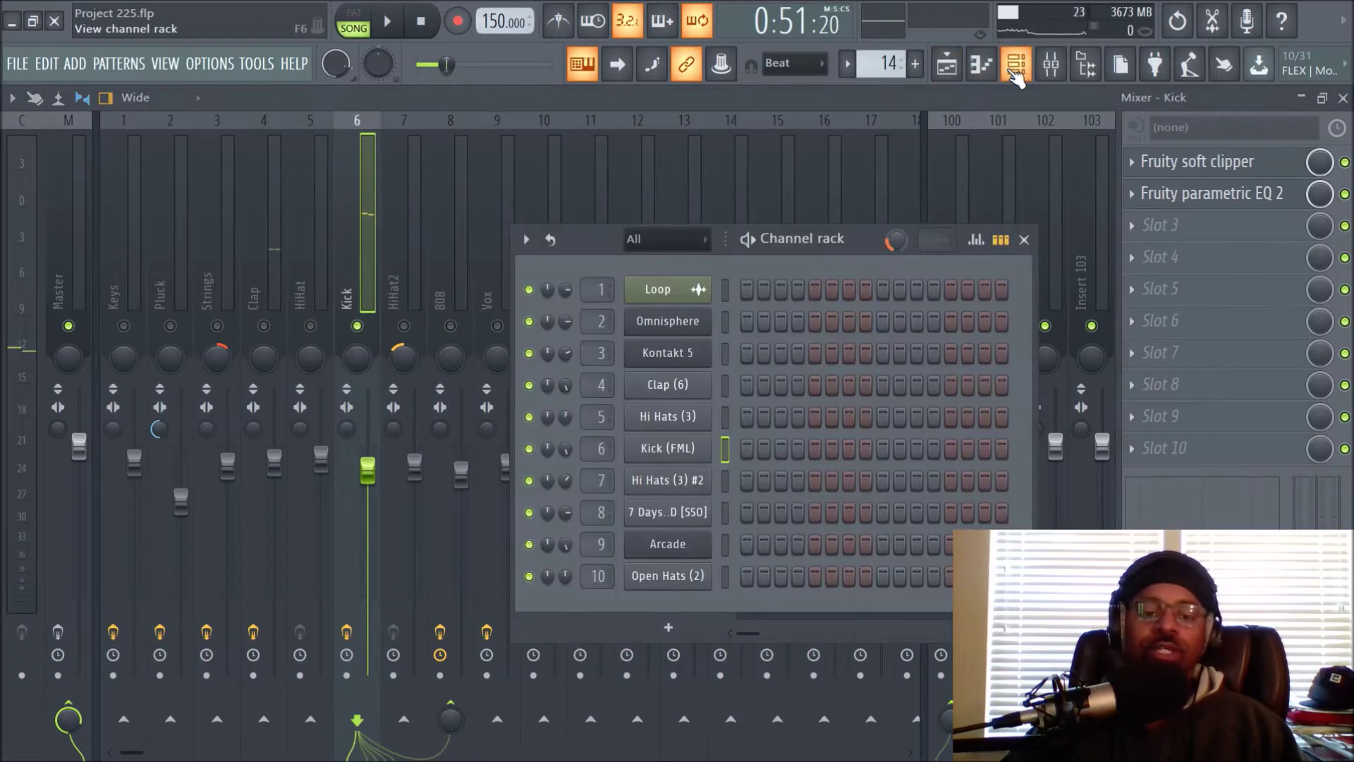
pyautogui.click(668, 448)
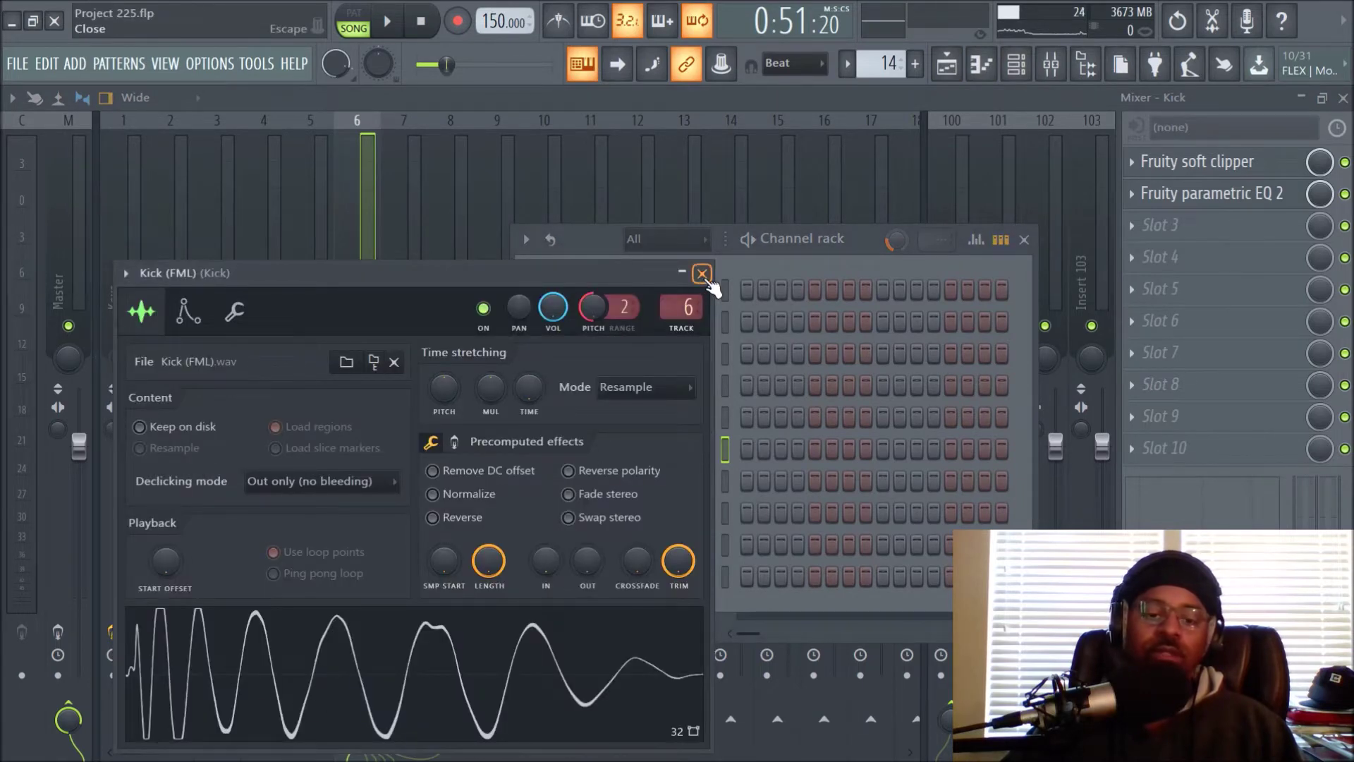
pyautogui.click(701, 274)
pyautogui.click(355, 222)
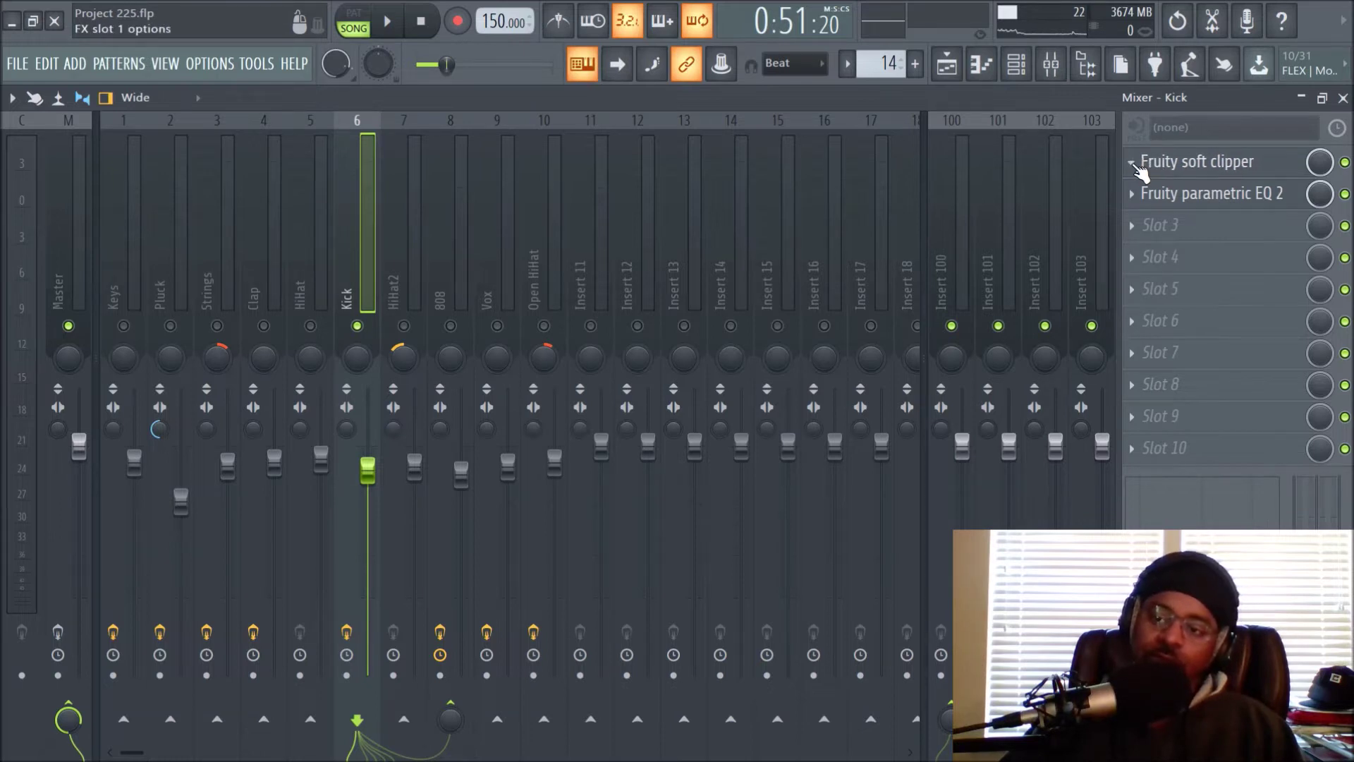
# Step: Browse the replacement plugins for the Kick track's Fruity soft clipper slot without choosing any
pyautogui.click(1133, 167)
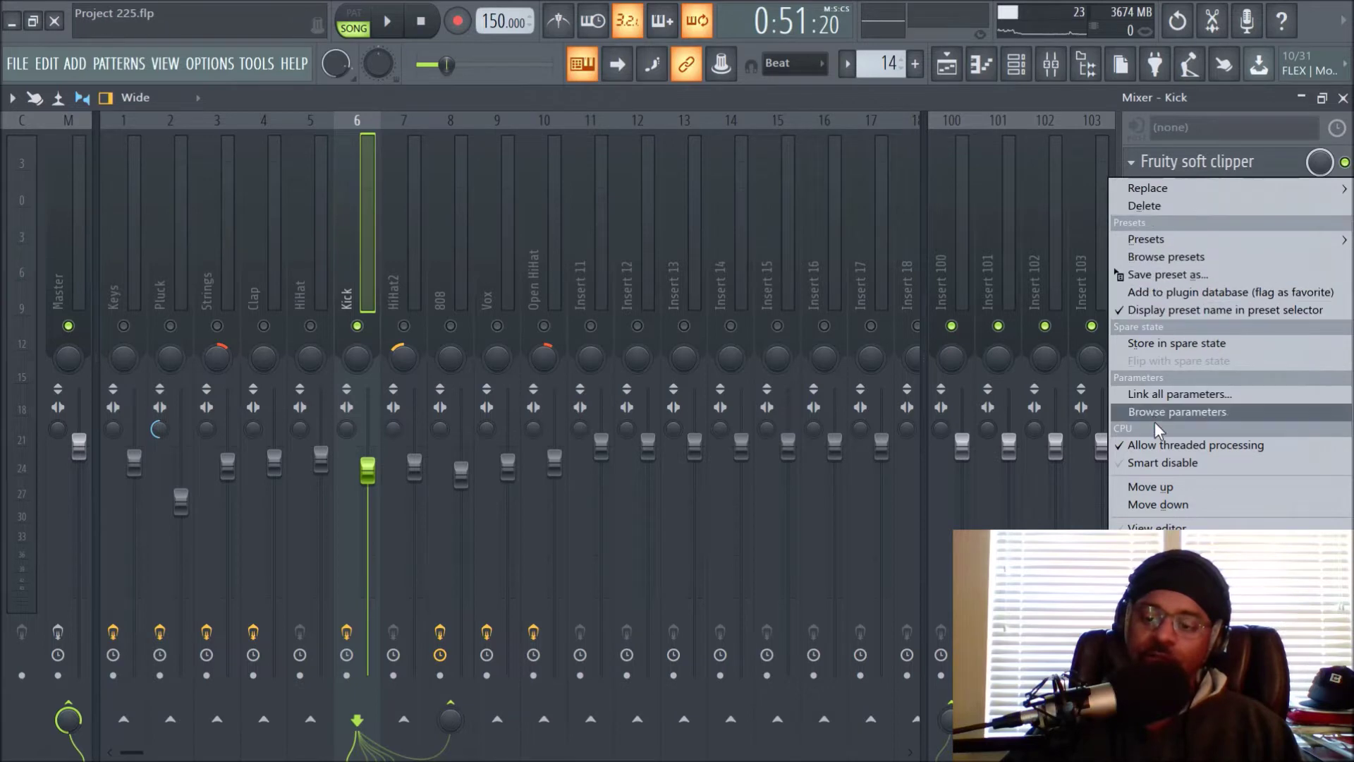
pyautogui.moveTo(1134, 185)
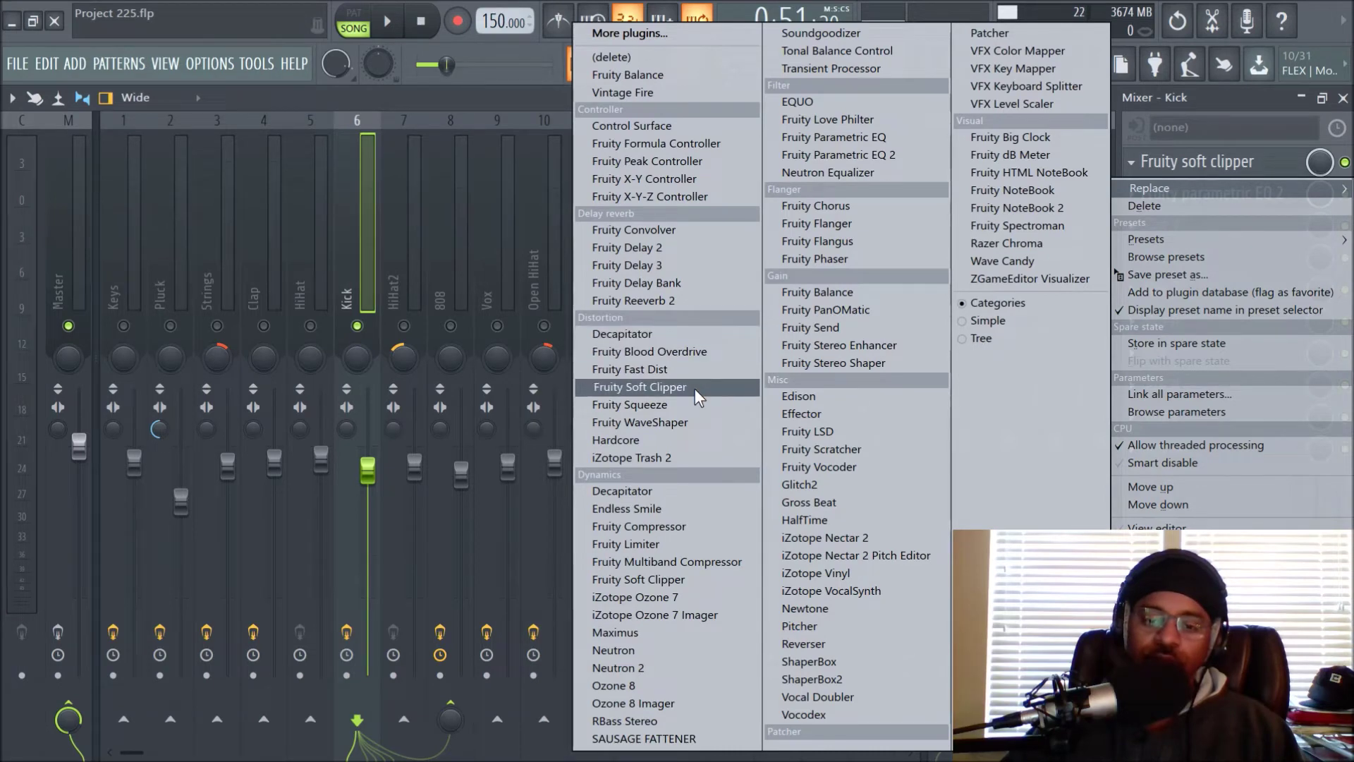
pyautogui.click(1233, 146)
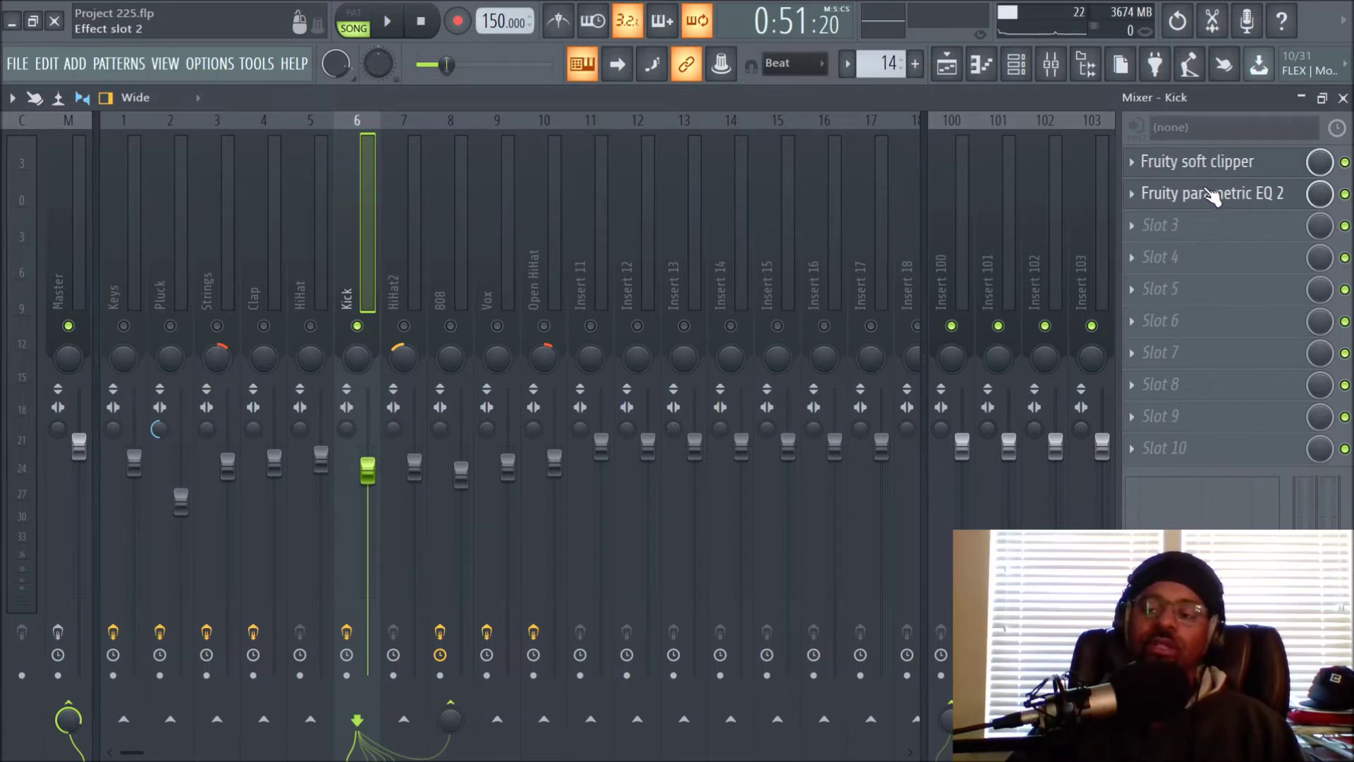
# Step: Move Fruity parametric EQ 2 above Fruity soft clipper in the Kick track's effect chain and check its curve
pyautogui.moveTo(1213, 196); pyautogui.dragTo(1215, 167)
pyautogui.click(1214, 163)
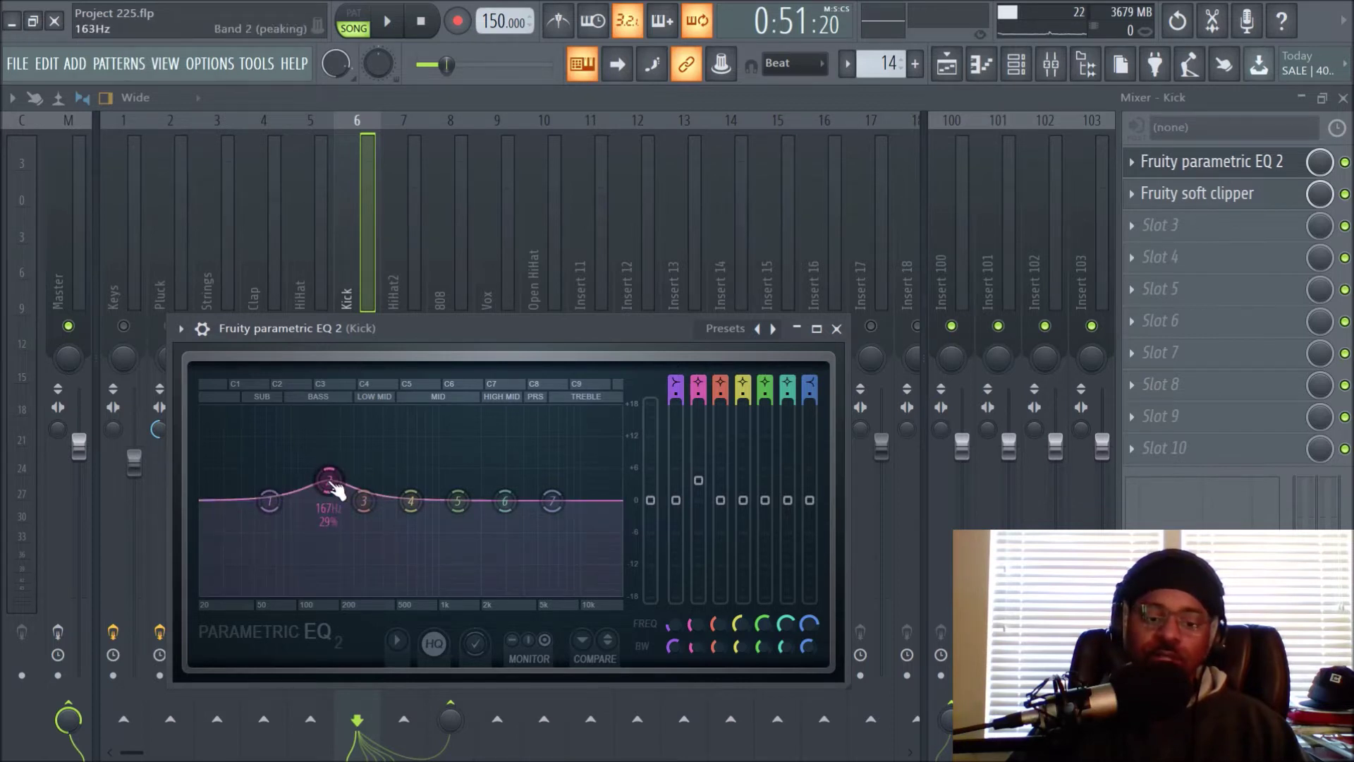
pyautogui.click(837, 329)
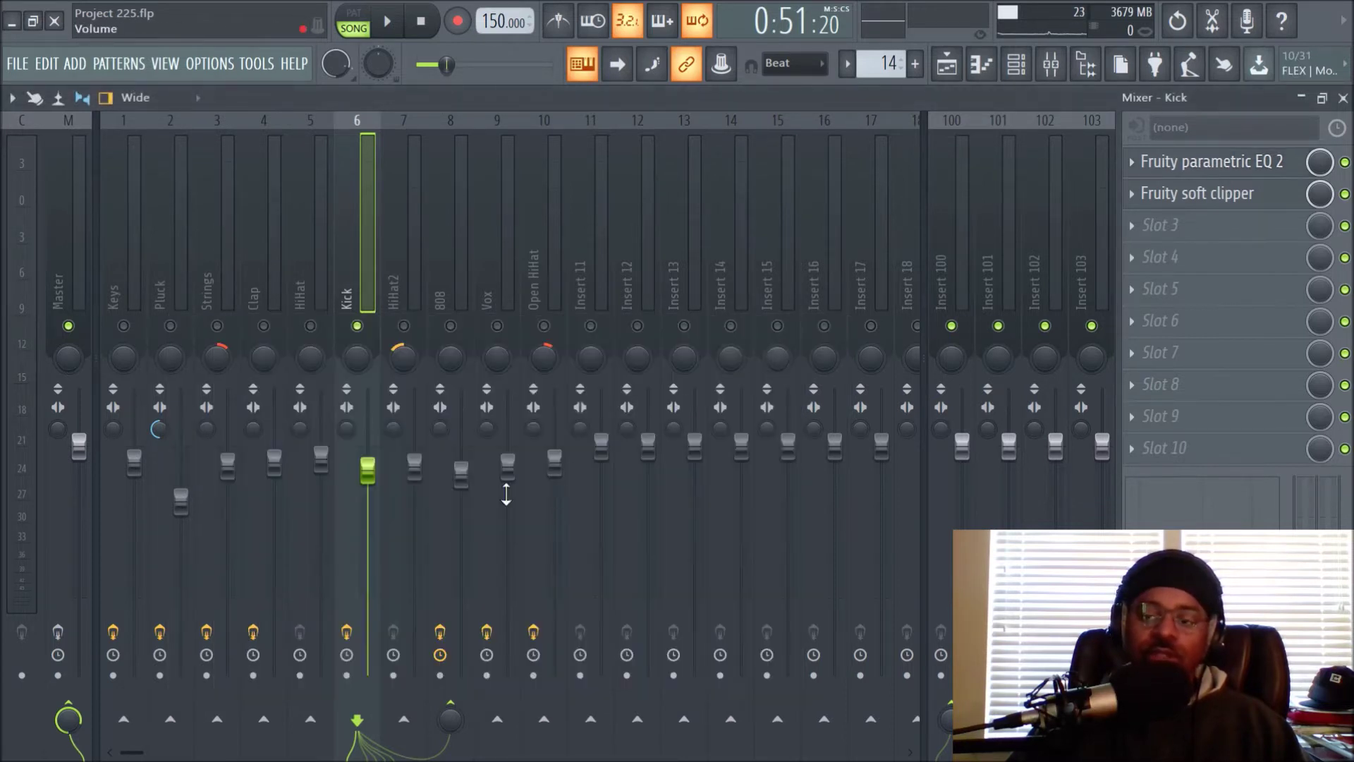
# Step: Bypass all effects on the Kick mixer track and close the soft clipper and parametric EQ windows
pyautogui.rightClick(347, 632)
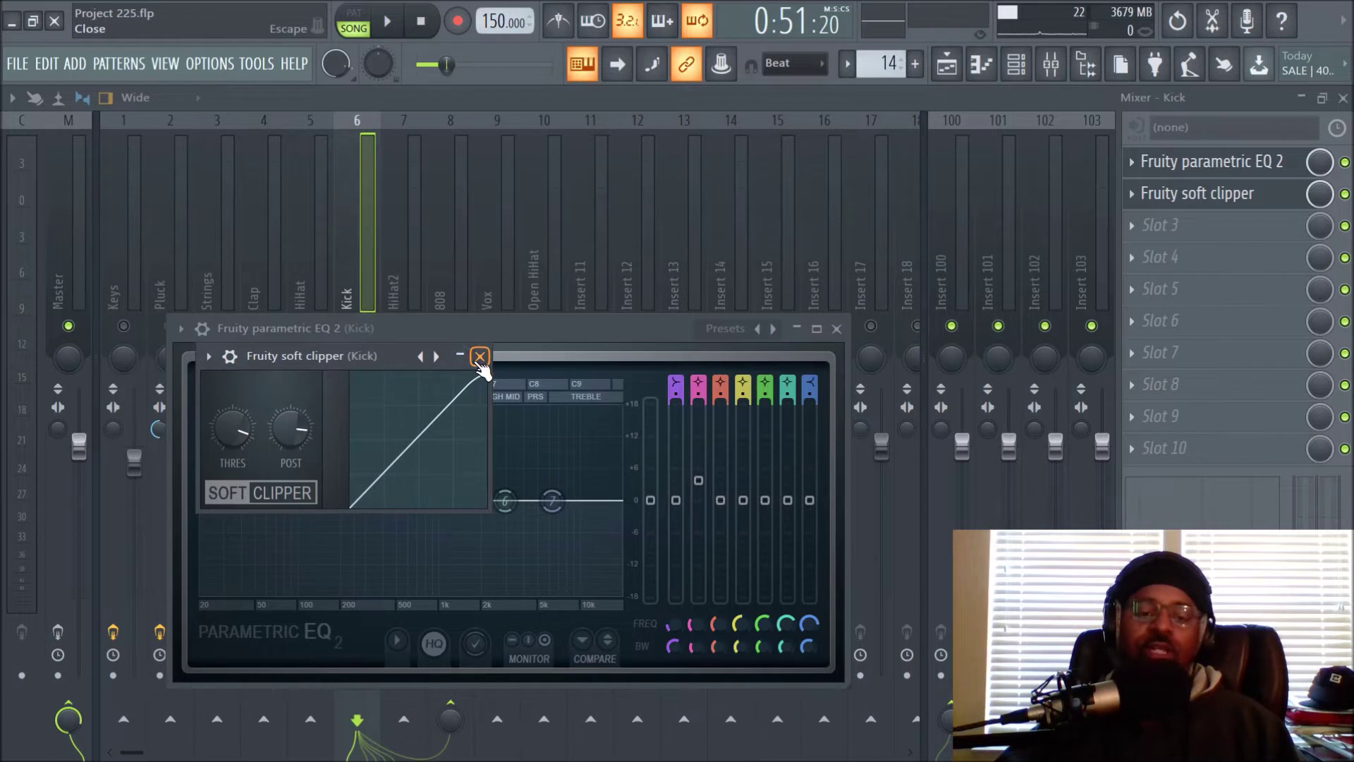
pyautogui.moveTo(452, 357); pyautogui.dragTo(640, 218)
pyautogui.click(668, 212)
pyautogui.click(837, 328)
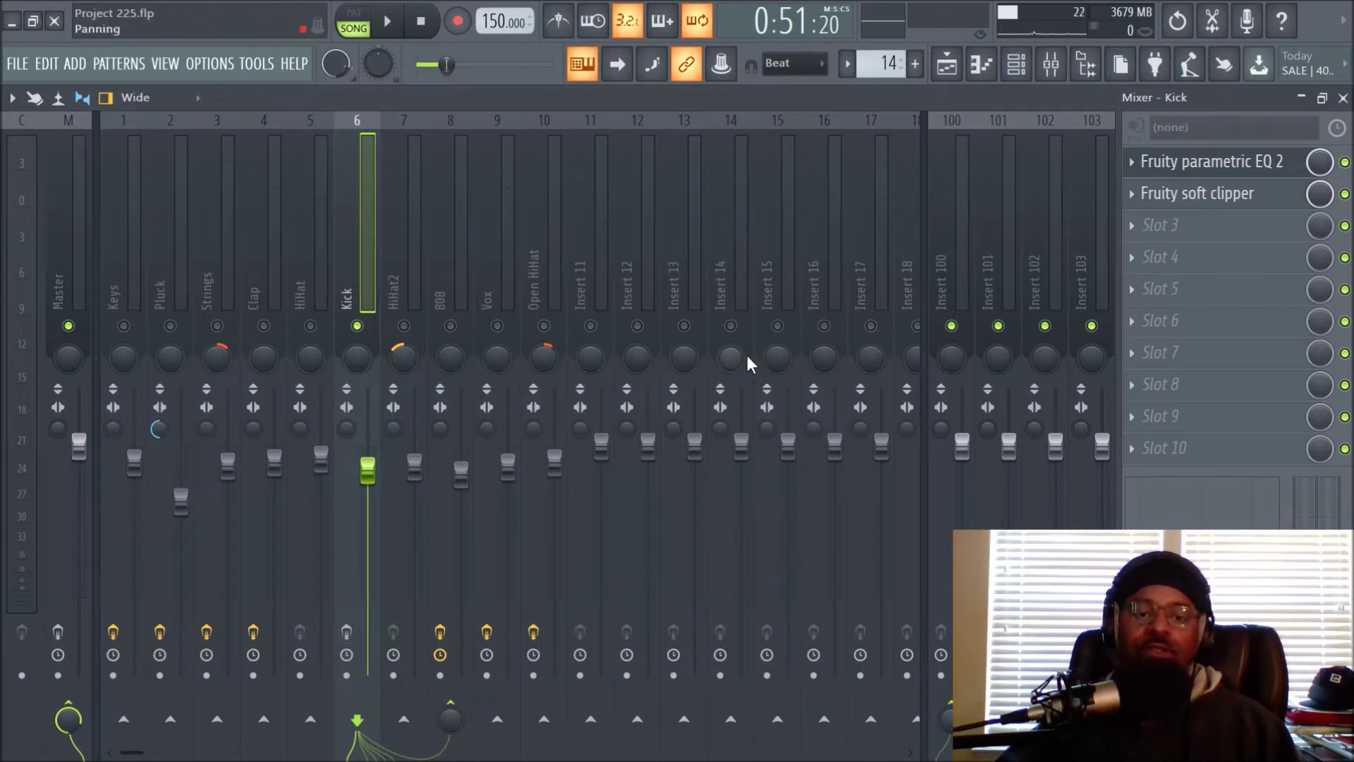
# Step: Copy the Kick (FML) channel's volume multiplier value and reset that multiplier to its default
pyautogui.click(1015, 64)
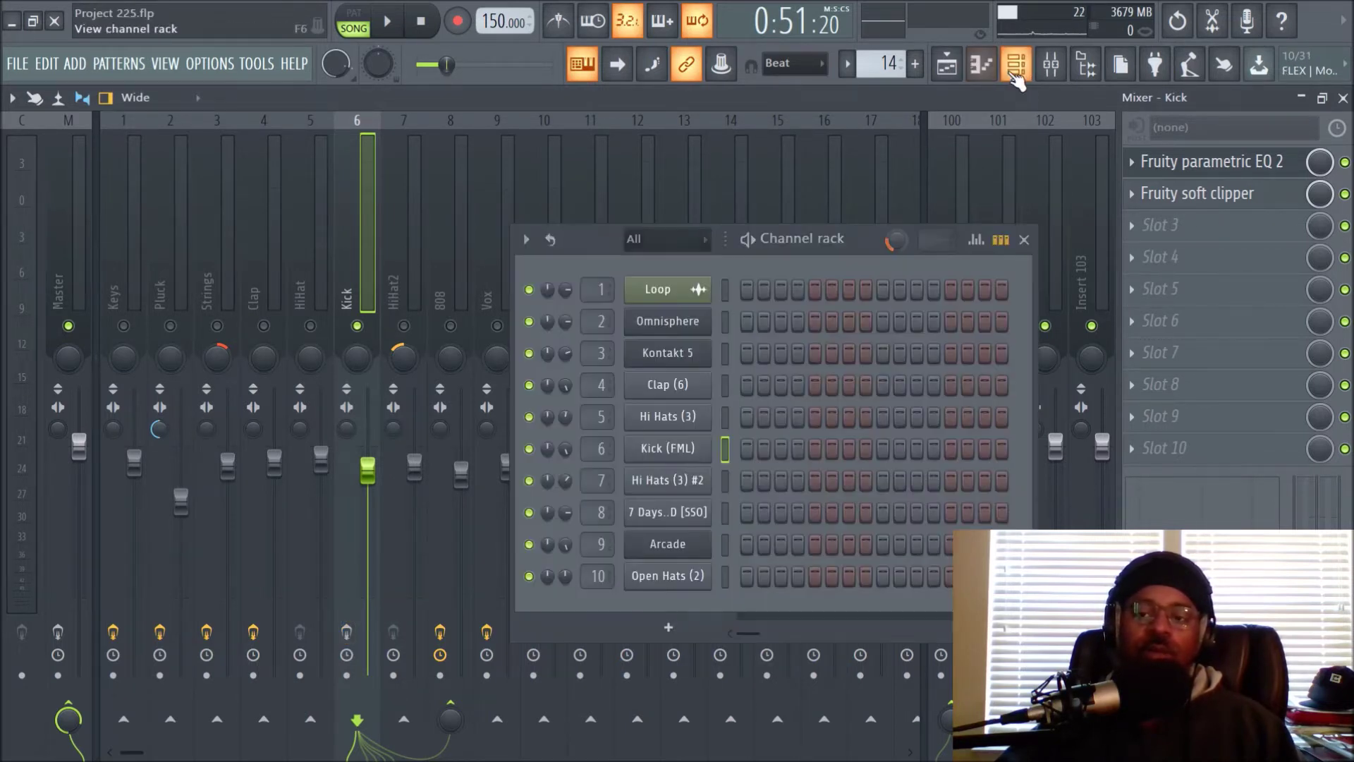
pyautogui.click(674, 451)
pyautogui.click(235, 312)
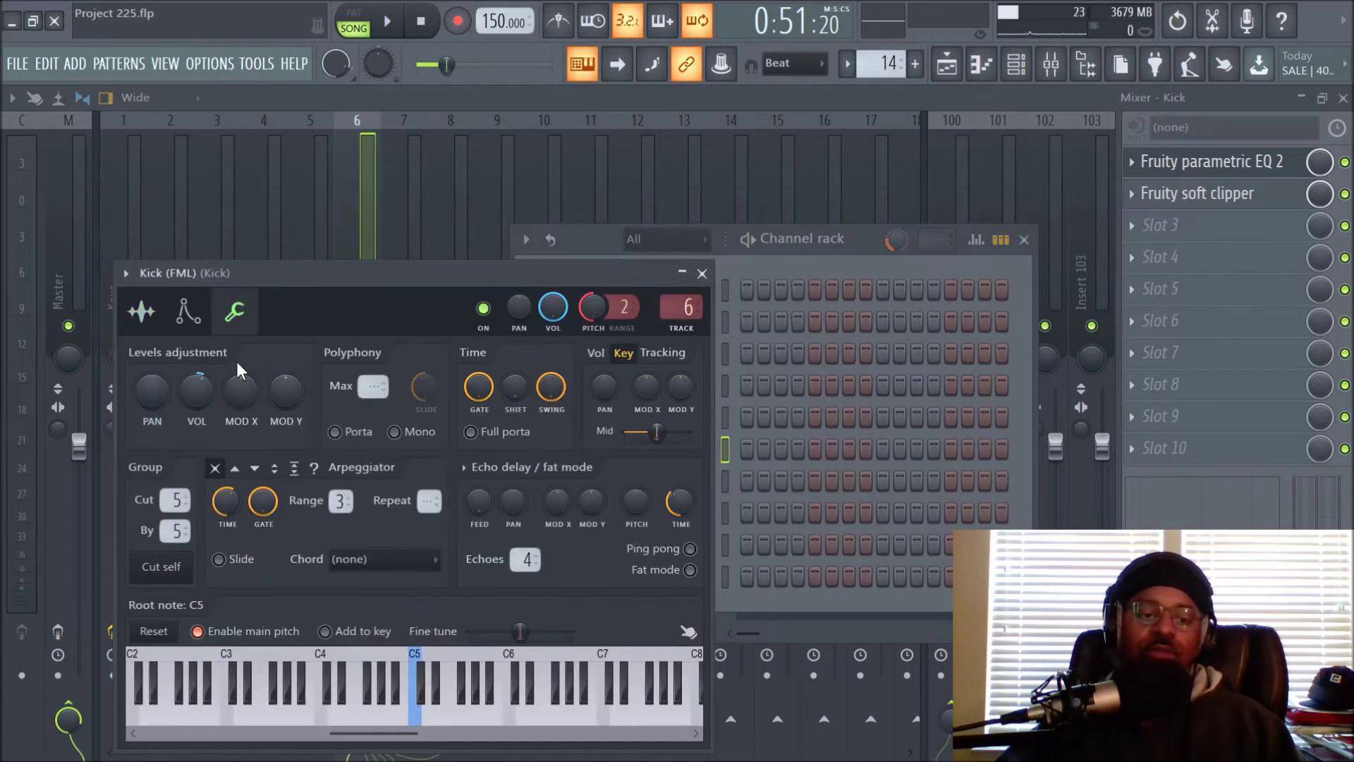
pyautogui.rightClick(196, 396)
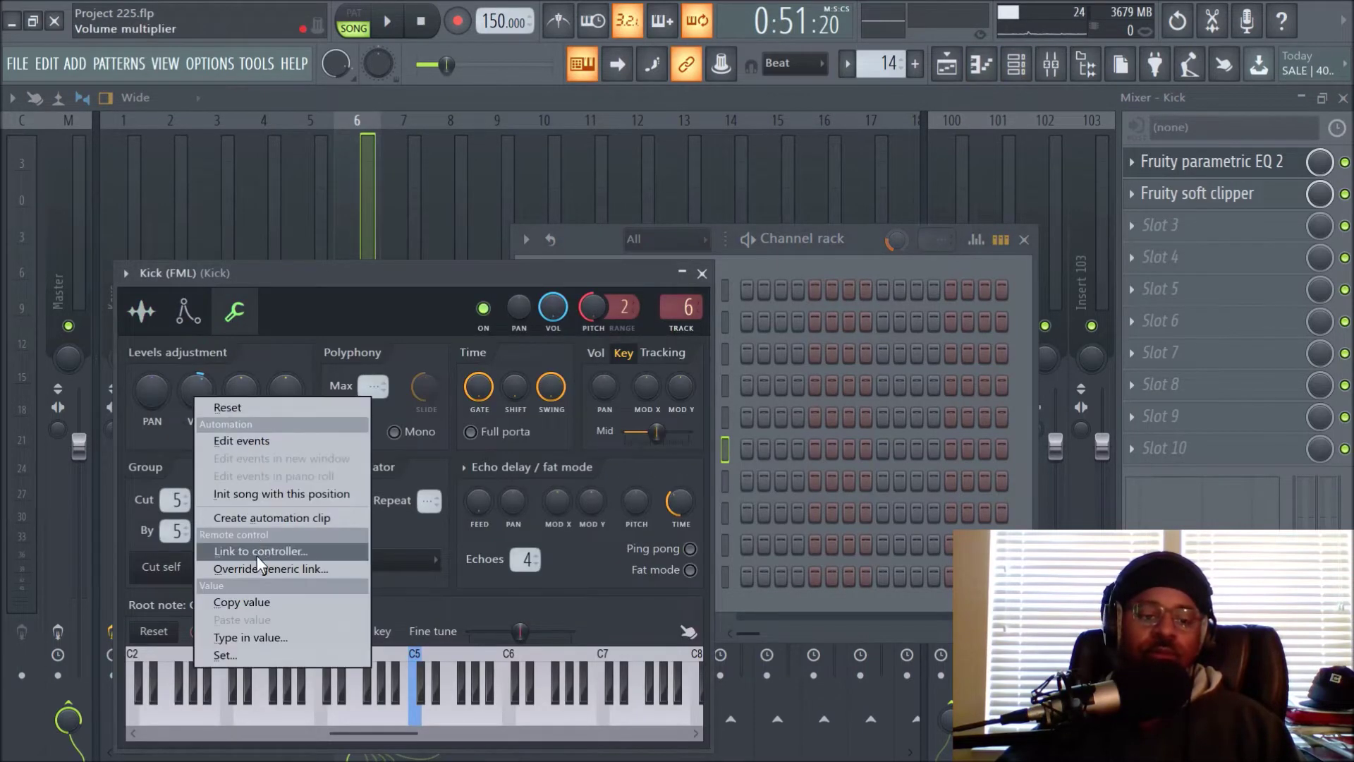
pyautogui.click(261, 604)
pyautogui.rightClick(201, 395)
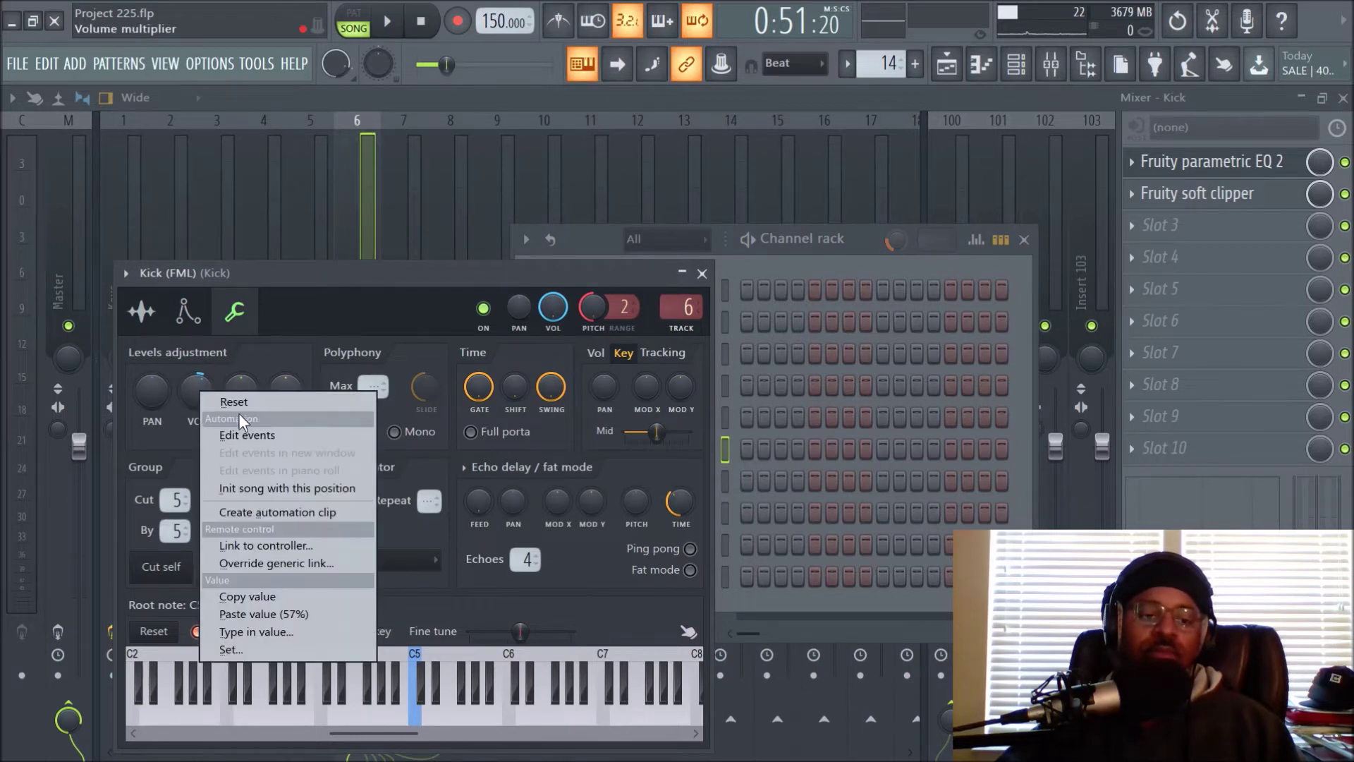
pyautogui.click(238, 402)
pyautogui.click(702, 273)
# Step: Play the soloed kick and compare its sound with the Kick track's effects bypassed and enabled
pyautogui.press('space')
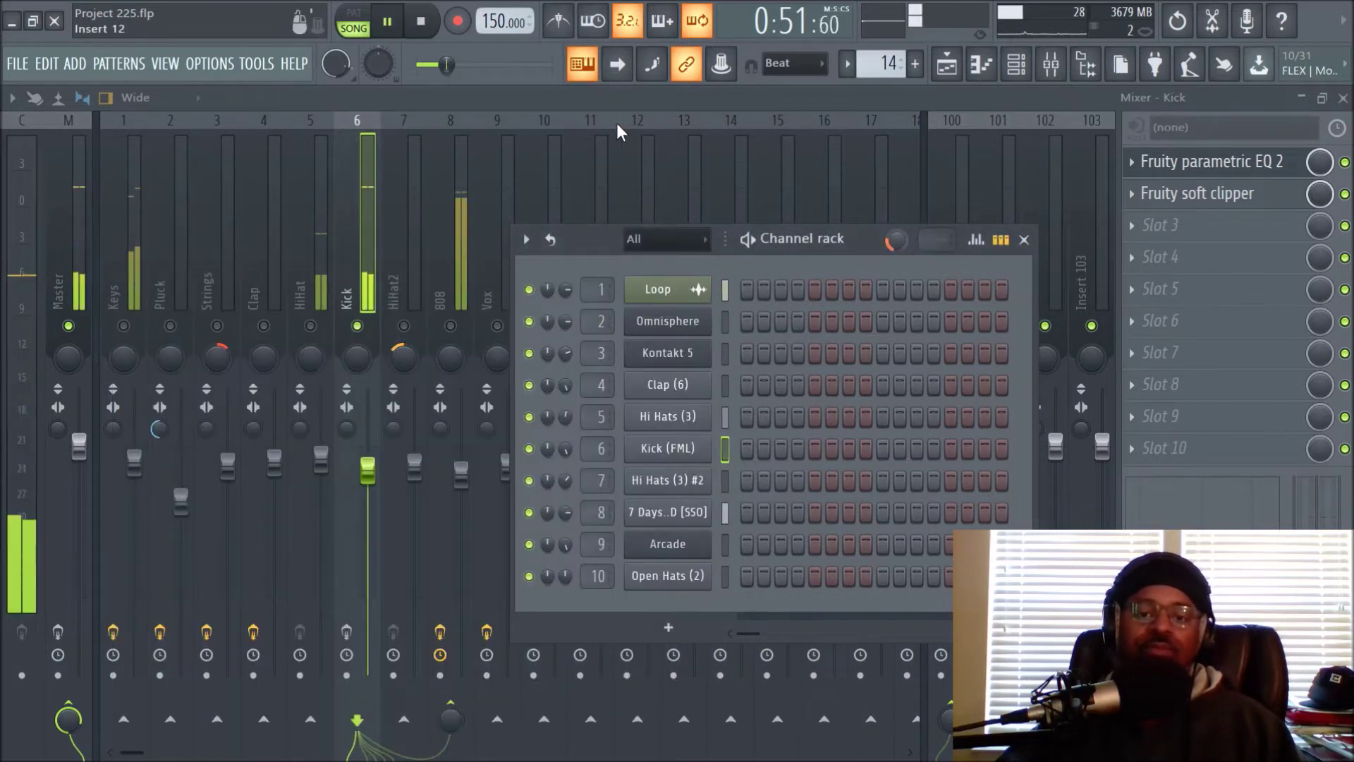
pyautogui.press('F6')
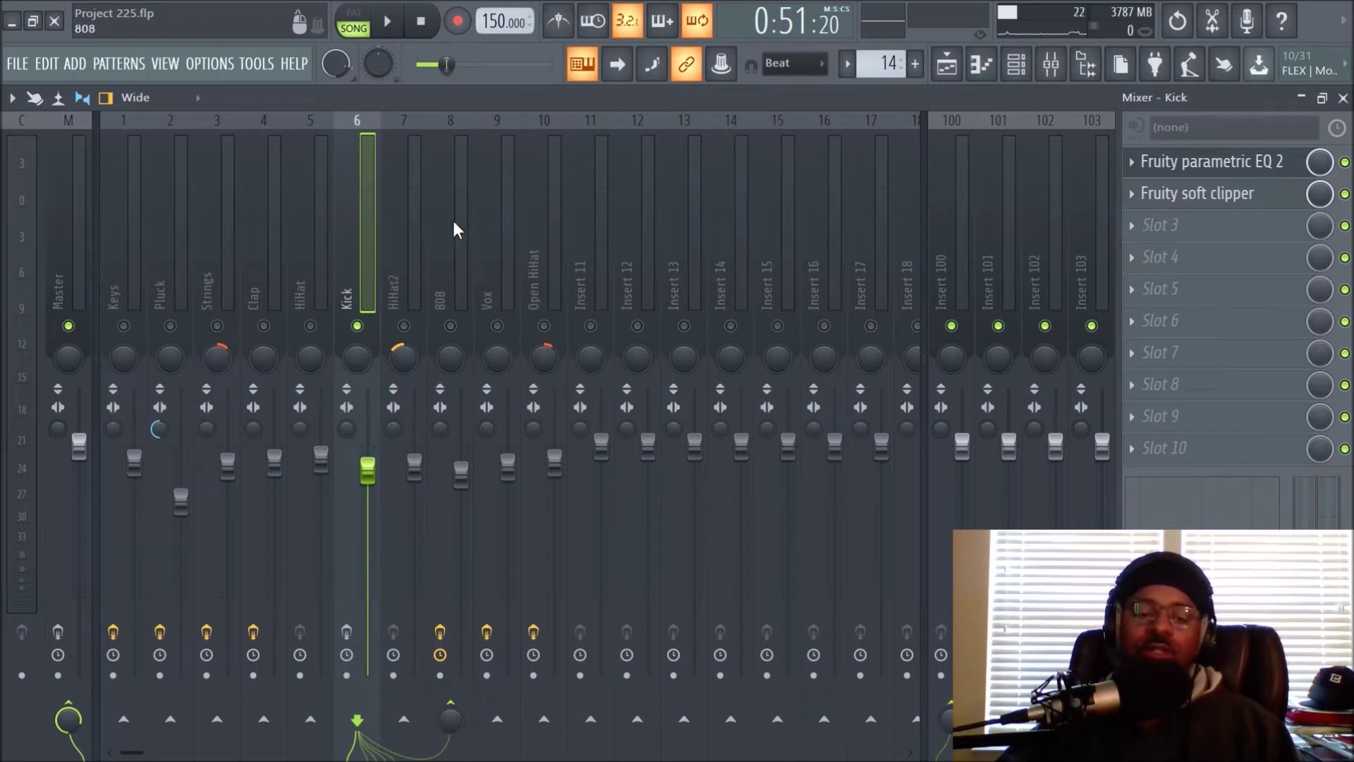
pyautogui.click(346, 632)
pyautogui.press('space')
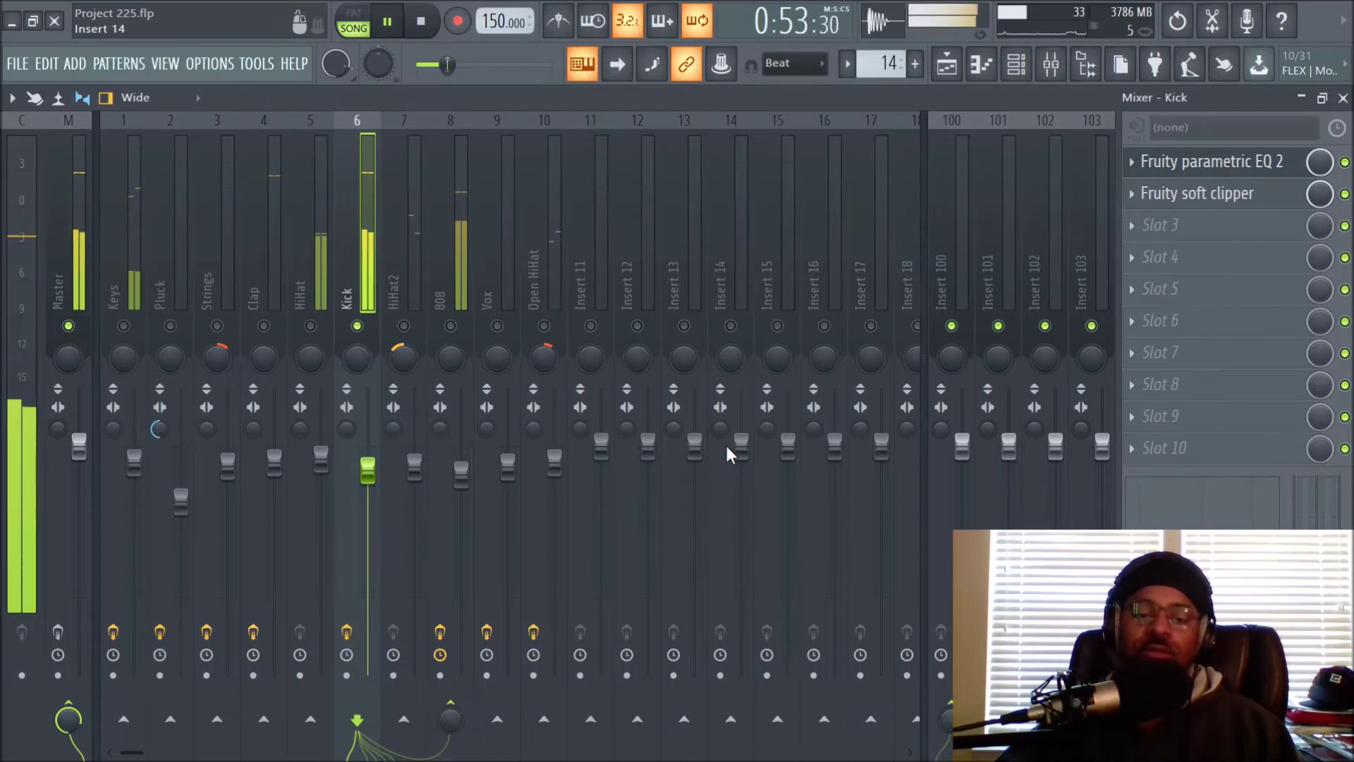
pyautogui.click(346, 631)
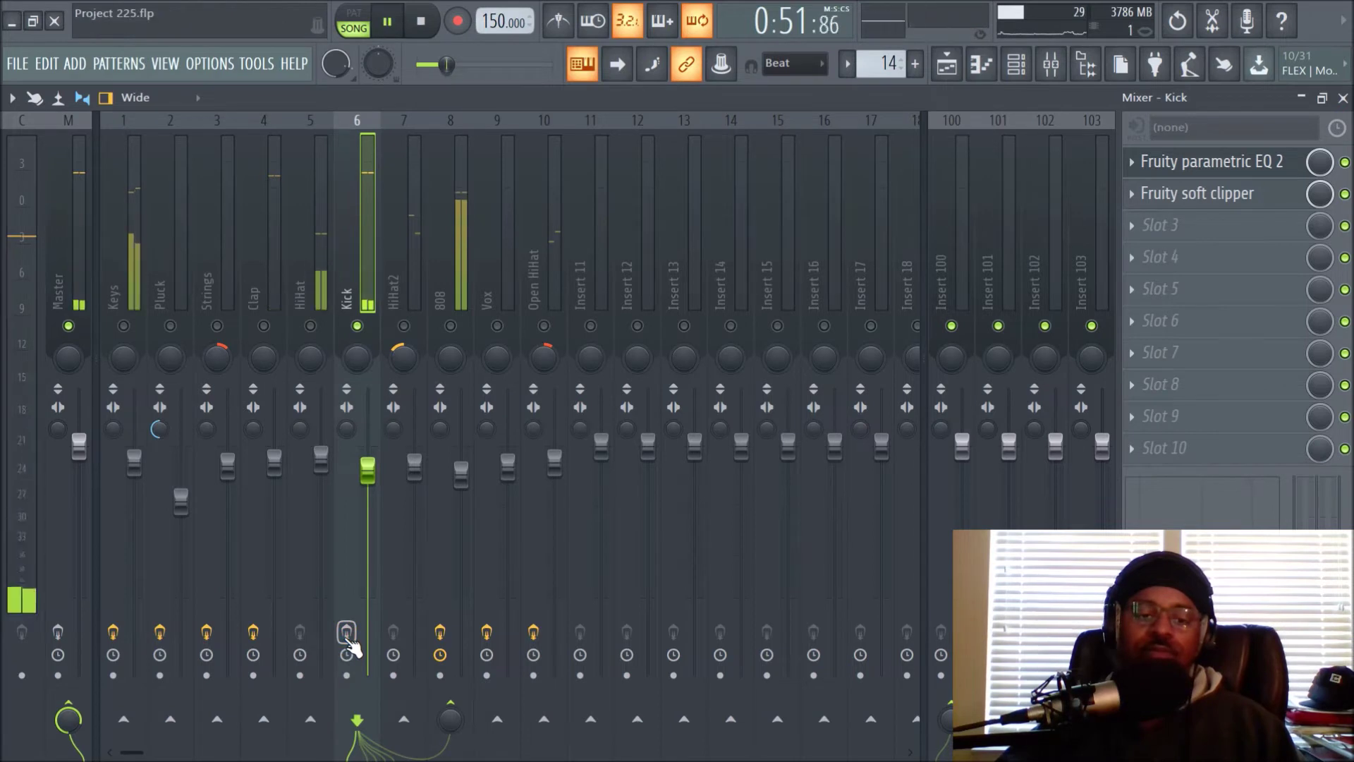
# Step: Play the soloed kick with its effects on and off and review the Kick track's Fruity parametric EQ 2 curve
pyautogui.press('space')
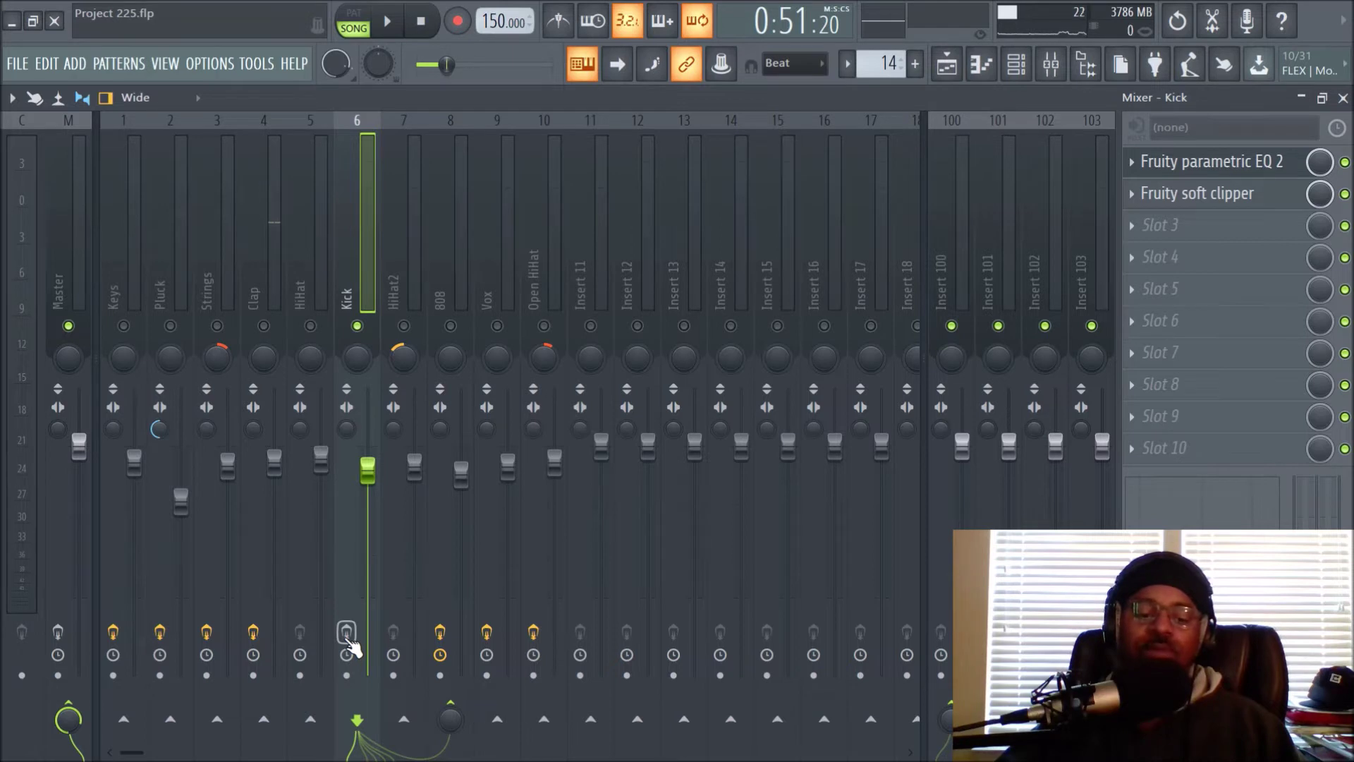
pyautogui.press('space')
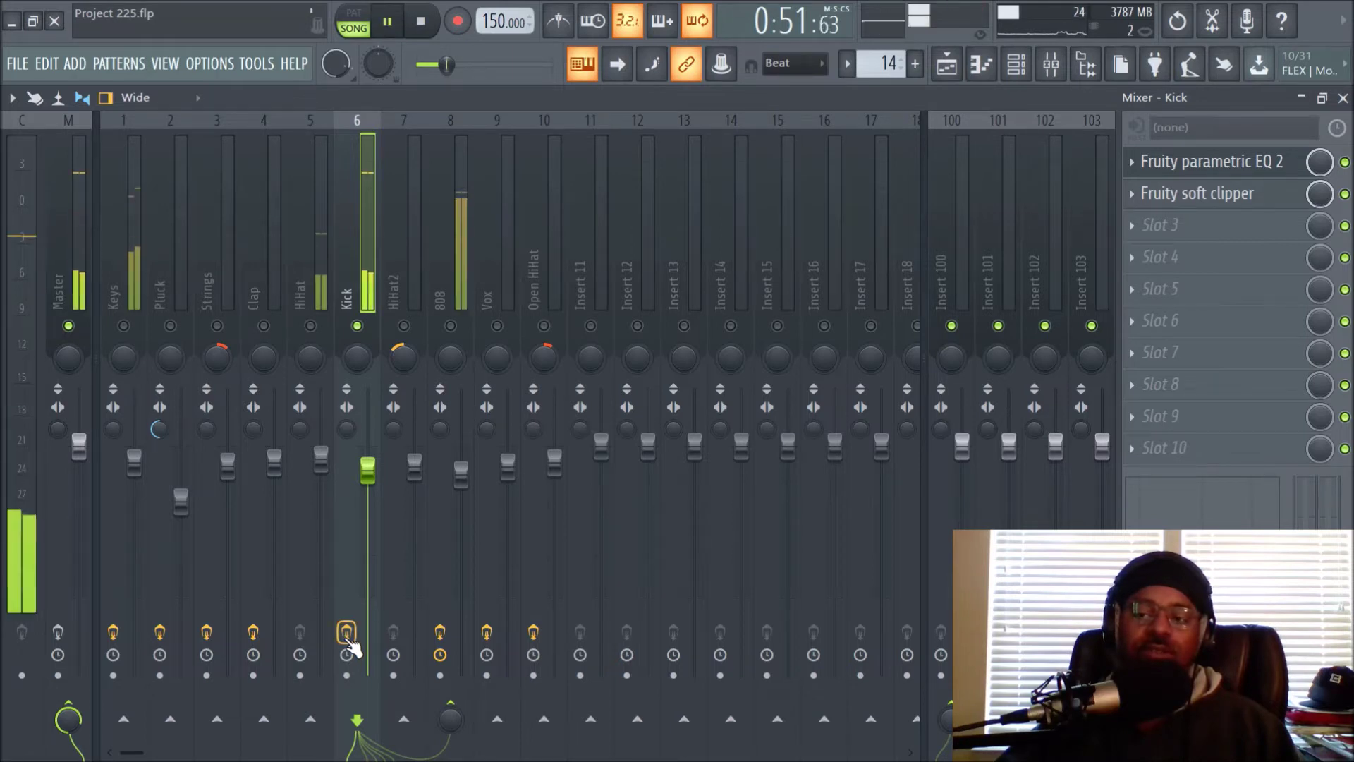
pyautogui.press('space')
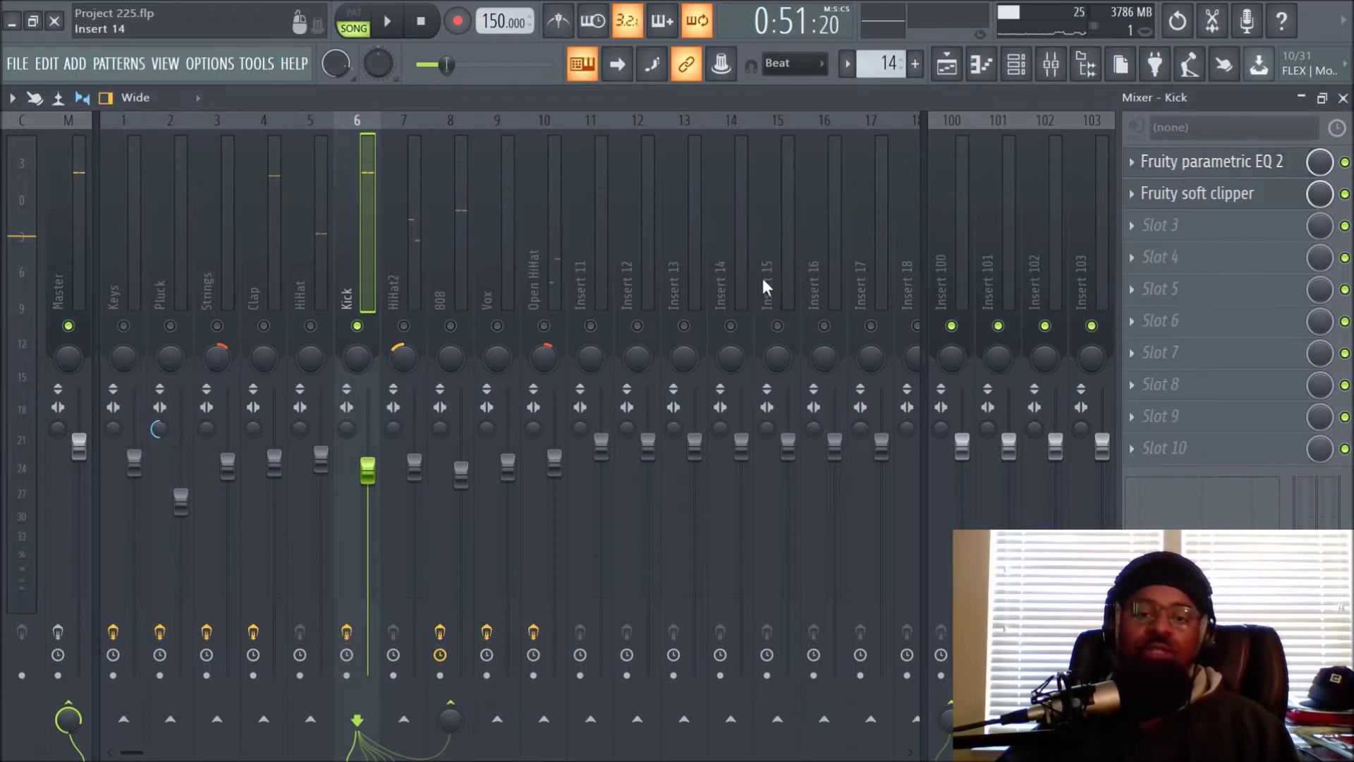
pyautogui.click(1192, 163)
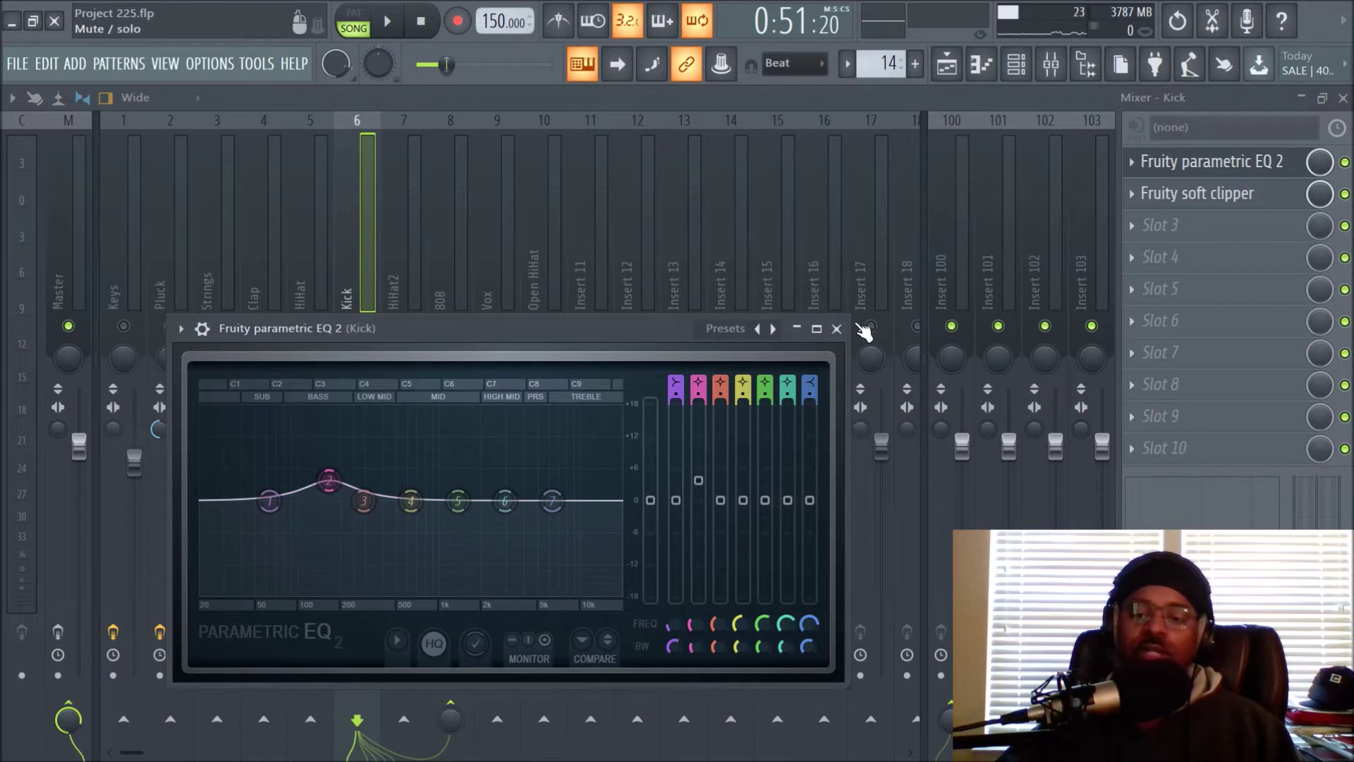
pyautogui.click(836, 329)
# Step: Try different threshold and post gain settings in the Kick track's soft clipper, including 0.0 dB threshold and 79% post gain, and view its presets
pyautogui.click(1213, 196)
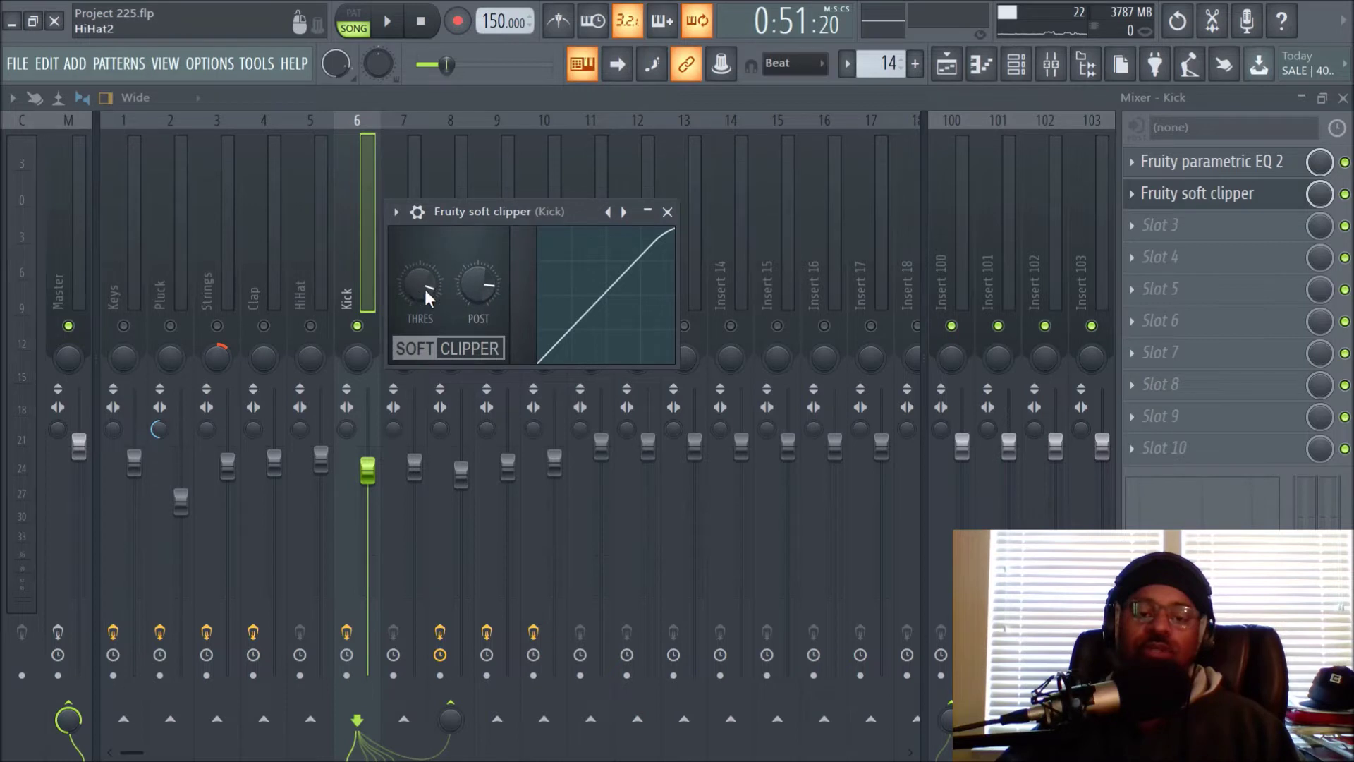
pyautogui.moveTo(422, 286); pyautogui.dragTo(422, 250)
pyautogui.moveTo(481, 286)
pyautogui.mouseDown()
pyautogui.moveTo(481, 298)
pyautogui.moveTo(421, 307)
pyautogui.moveTo(489, 283)
pyautogui.mouseUp()
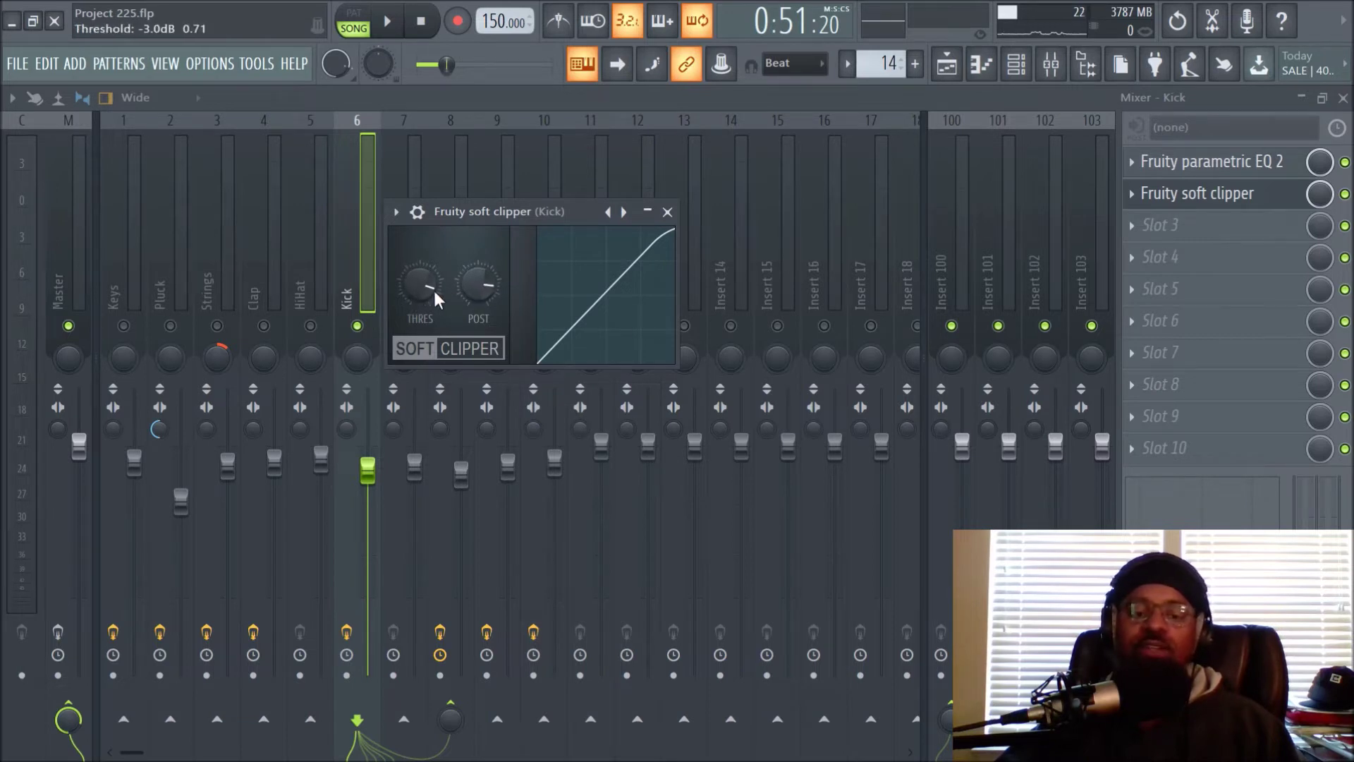
pyautogui.moveTo(417, 286); pyautogui.dragTo(417, 268)
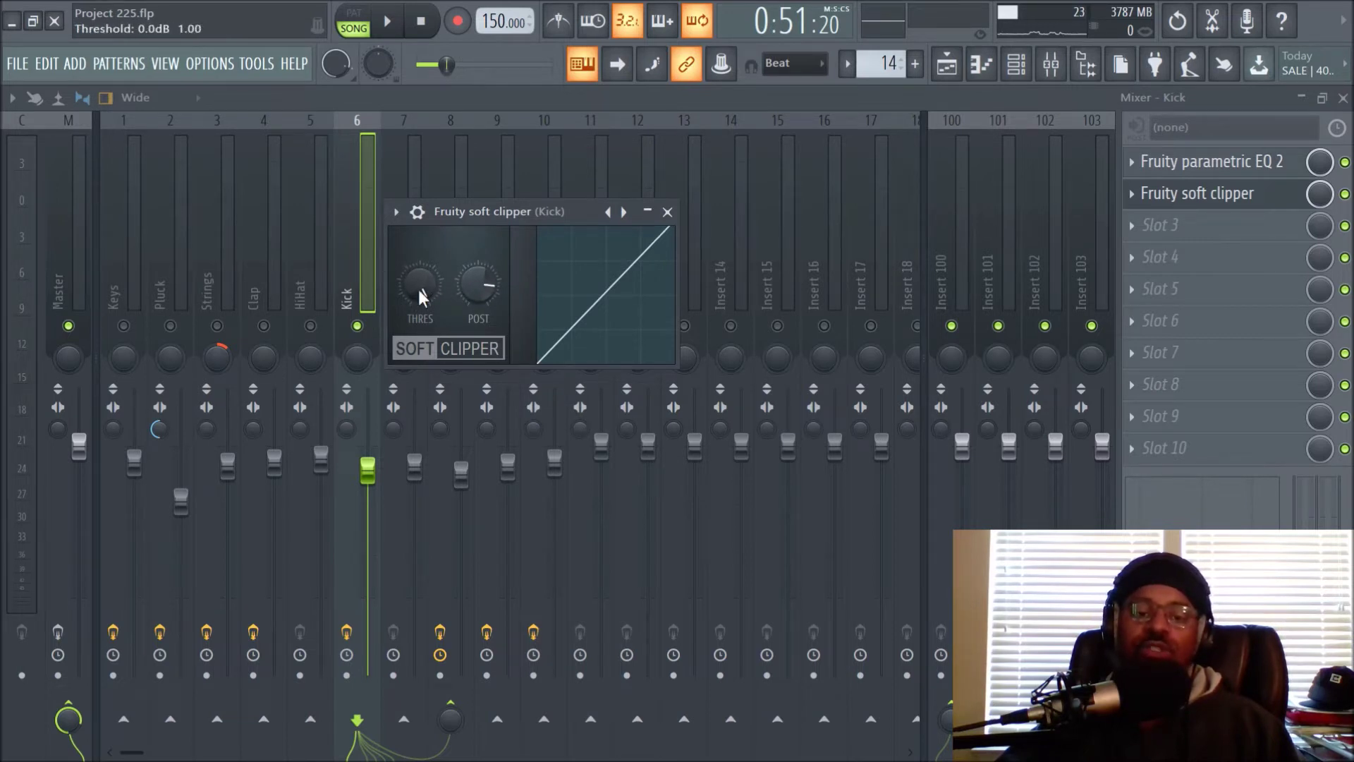
pyautogui.moveTo(479, 284); pyautogui.dragTo(420, 295)
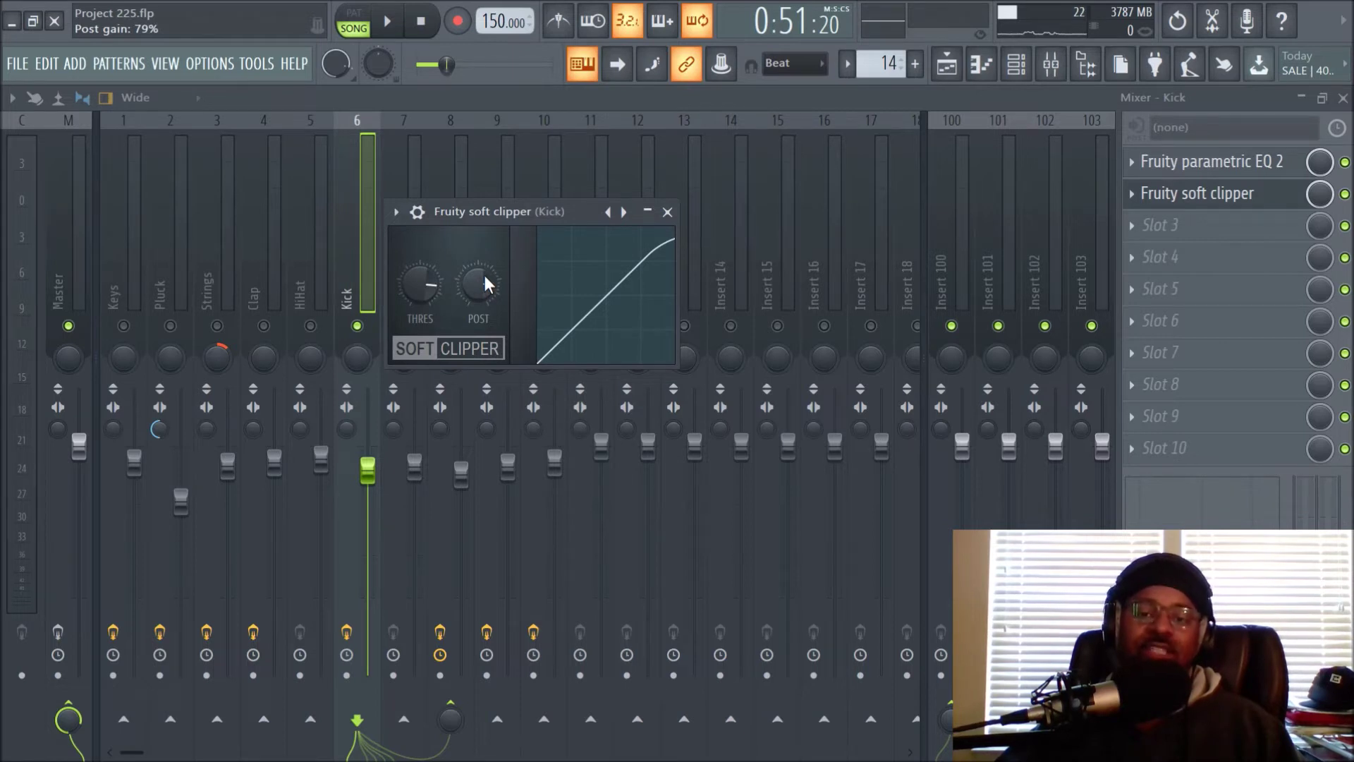
pyautogui.rightClick(630, 219)
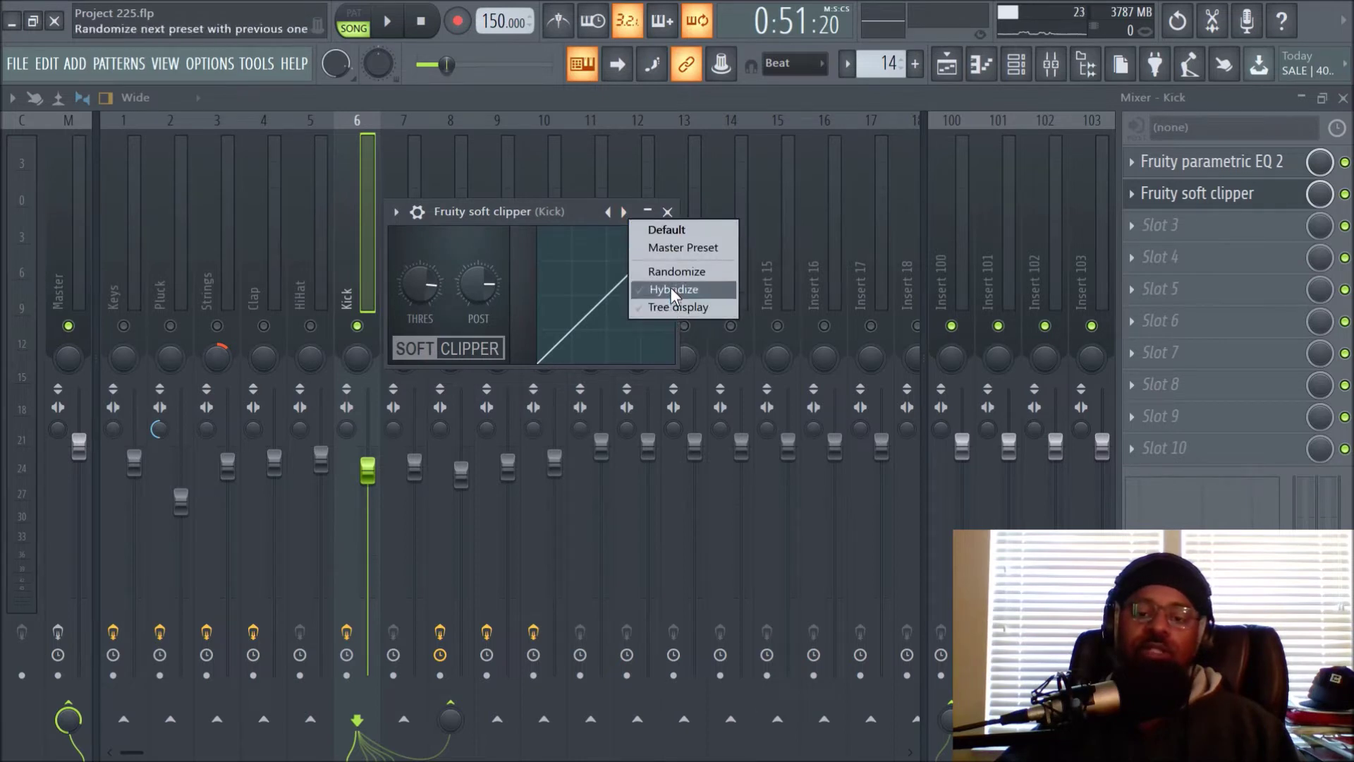
pyautogui.click(578, 208)
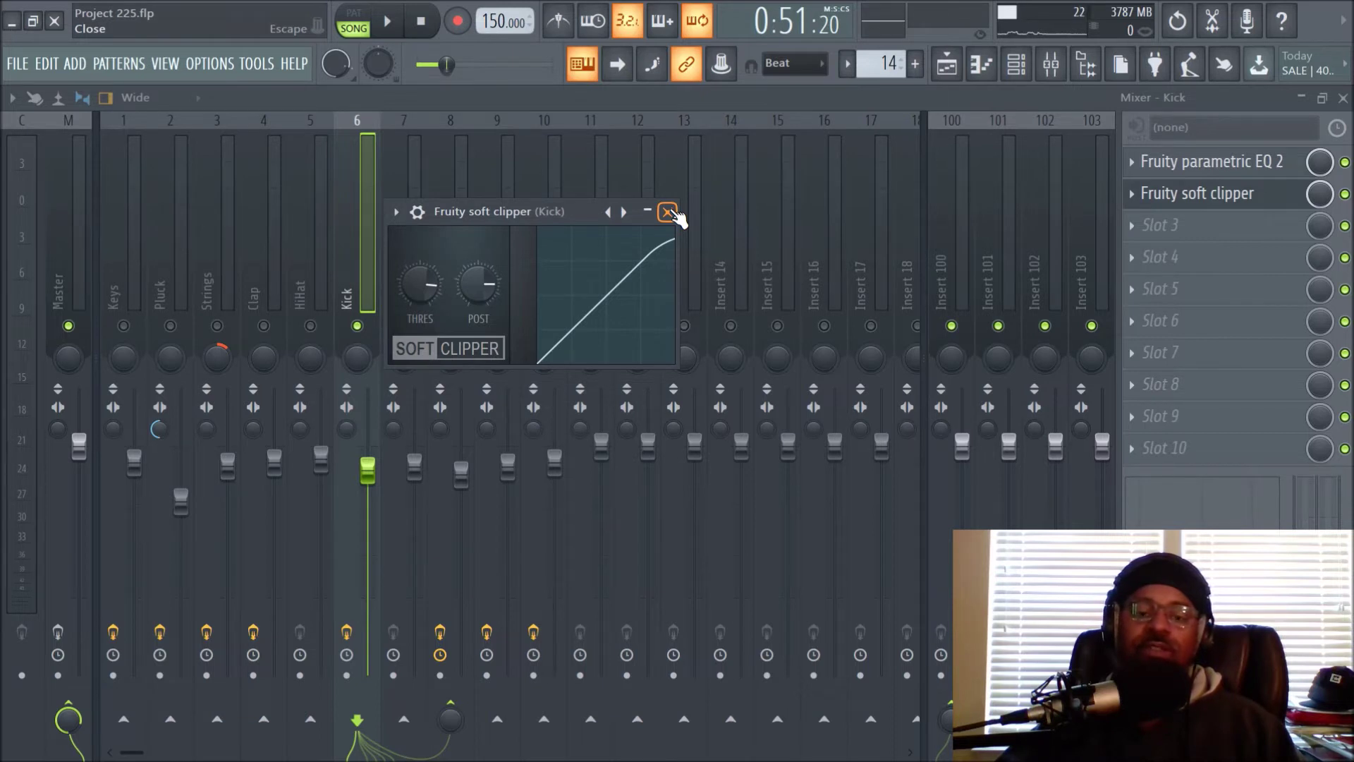
pyautogui.click(667, 212)
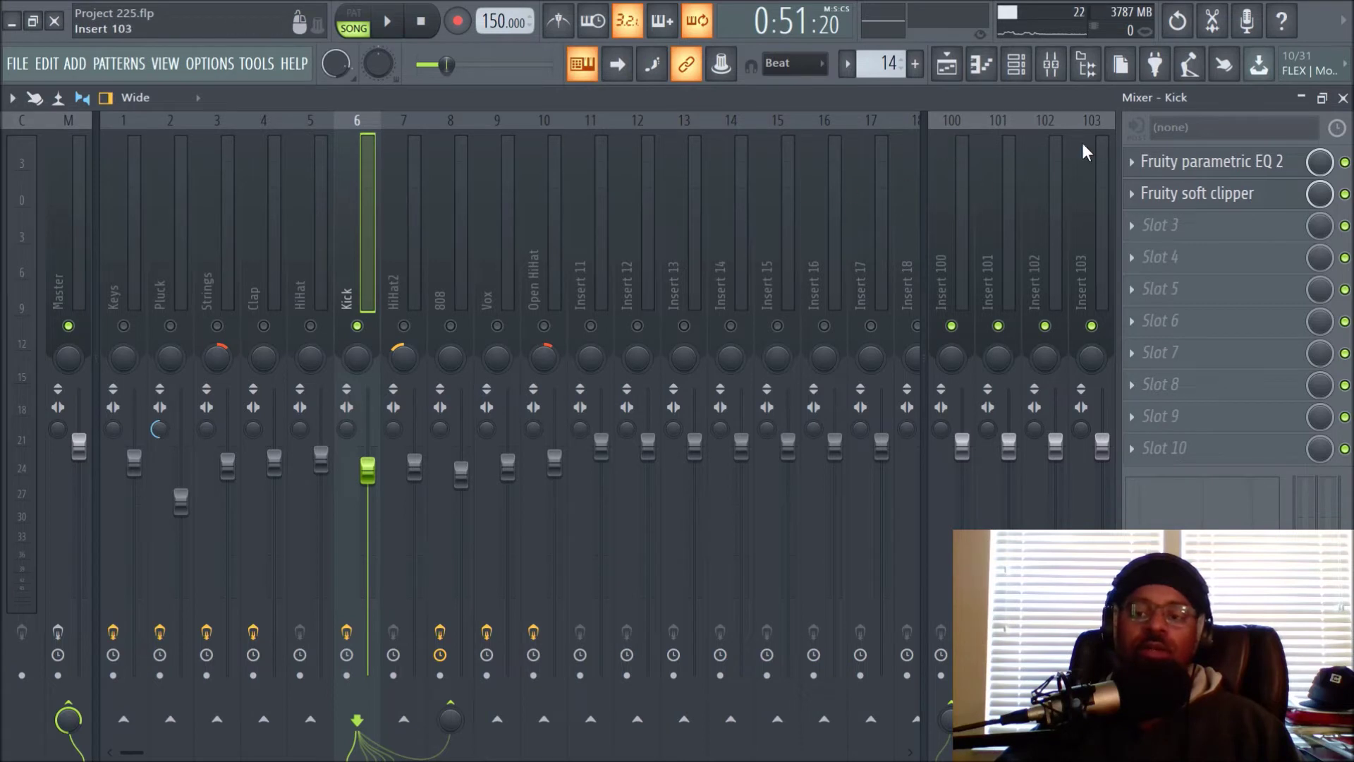
# Step: Play the processed kick briefly while viewing the channel rack
pyautogui.press('space')
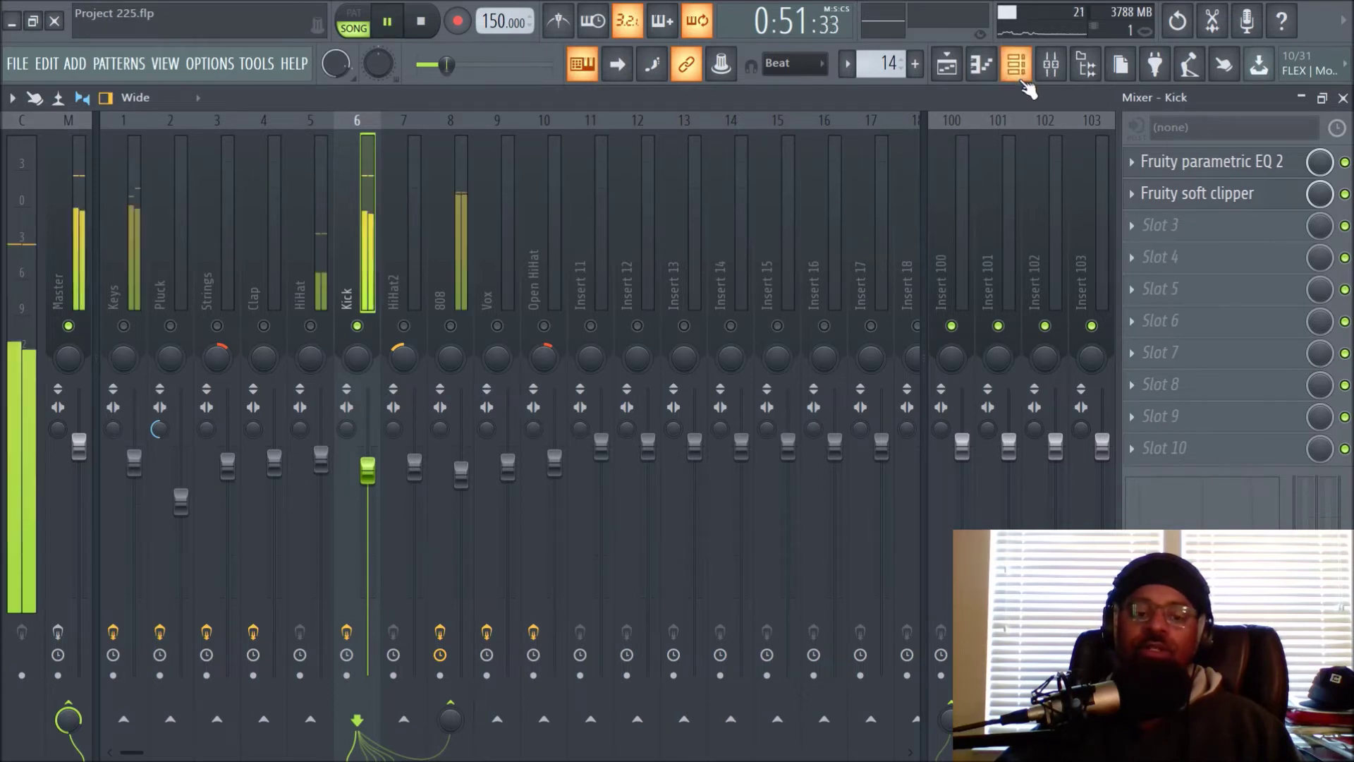
pyautogui.click(1017, 67)
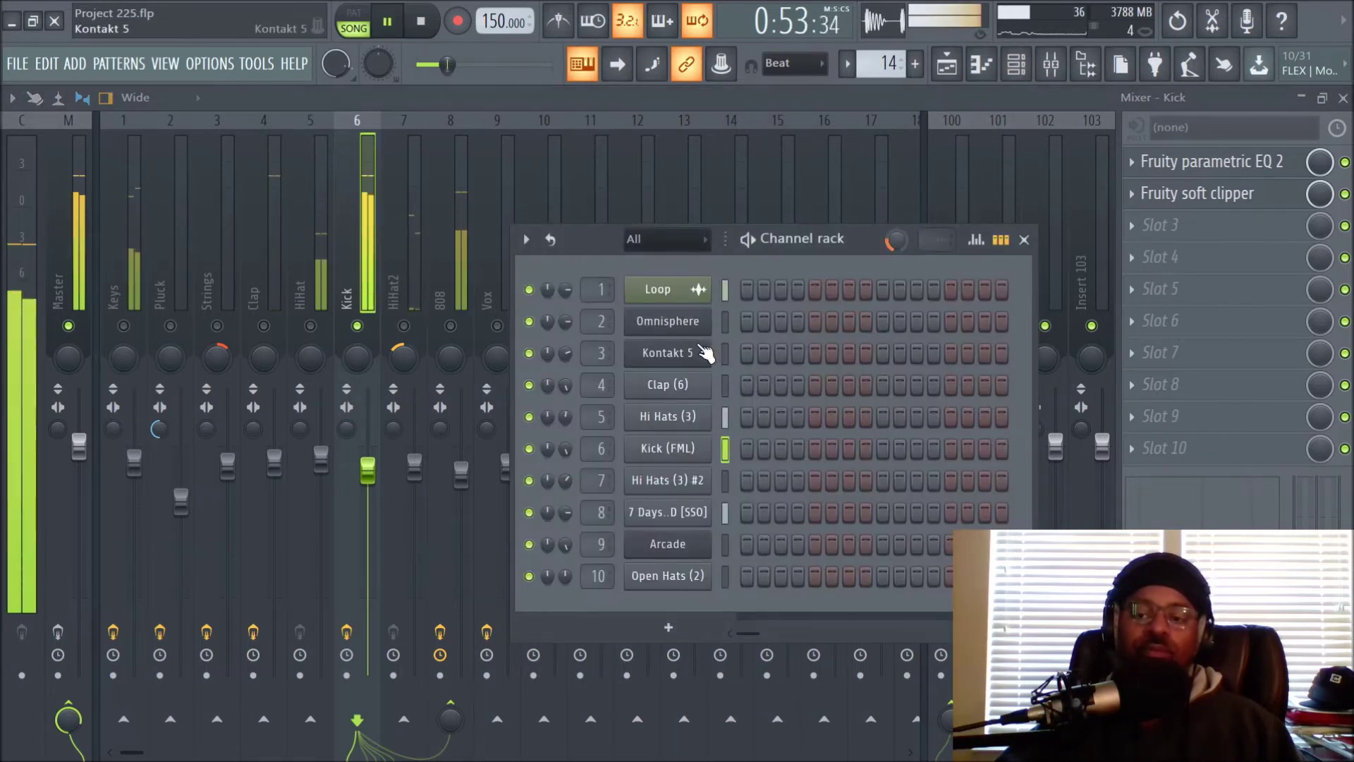
pyautogui.press('space')
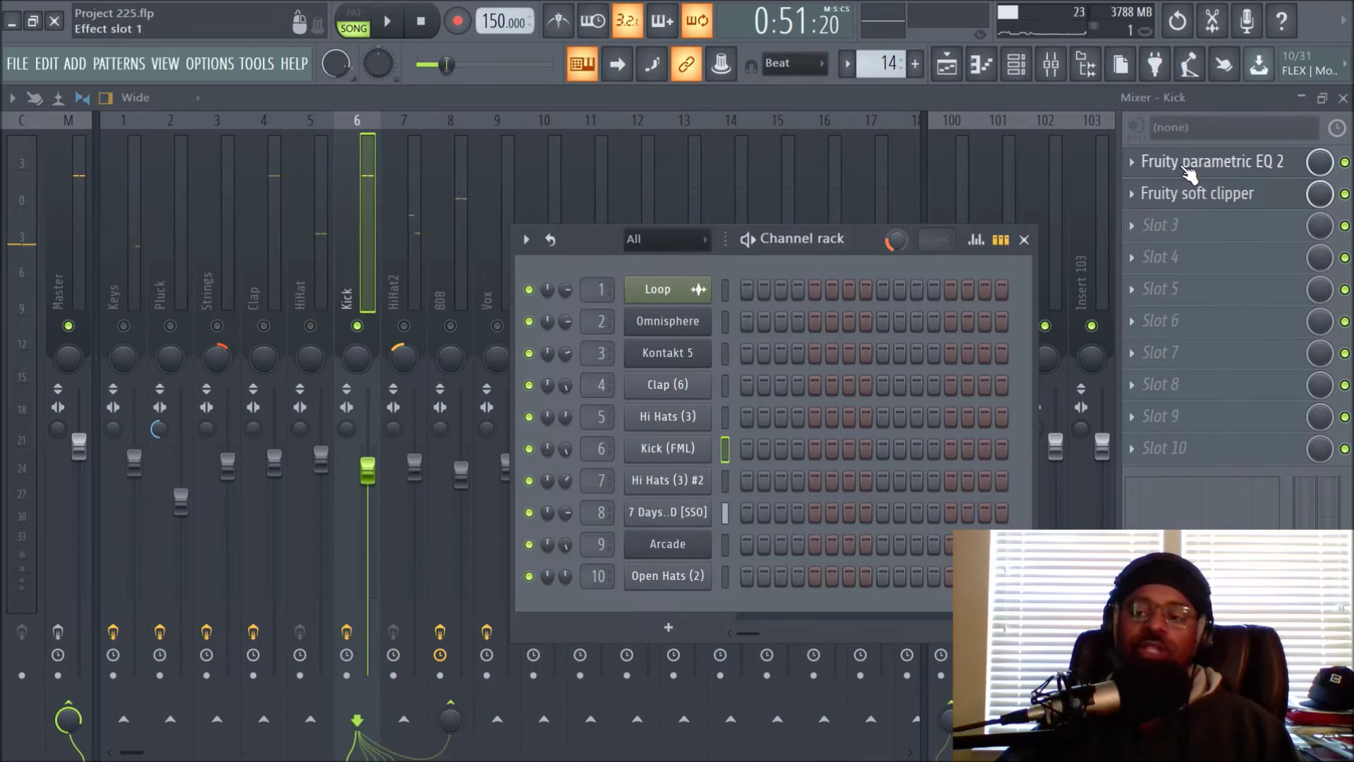
# Step: Raise the Kick soft clipper's threshold, set its post gain to 81%, and close the plugin
pyautogui.click(1197, 196)
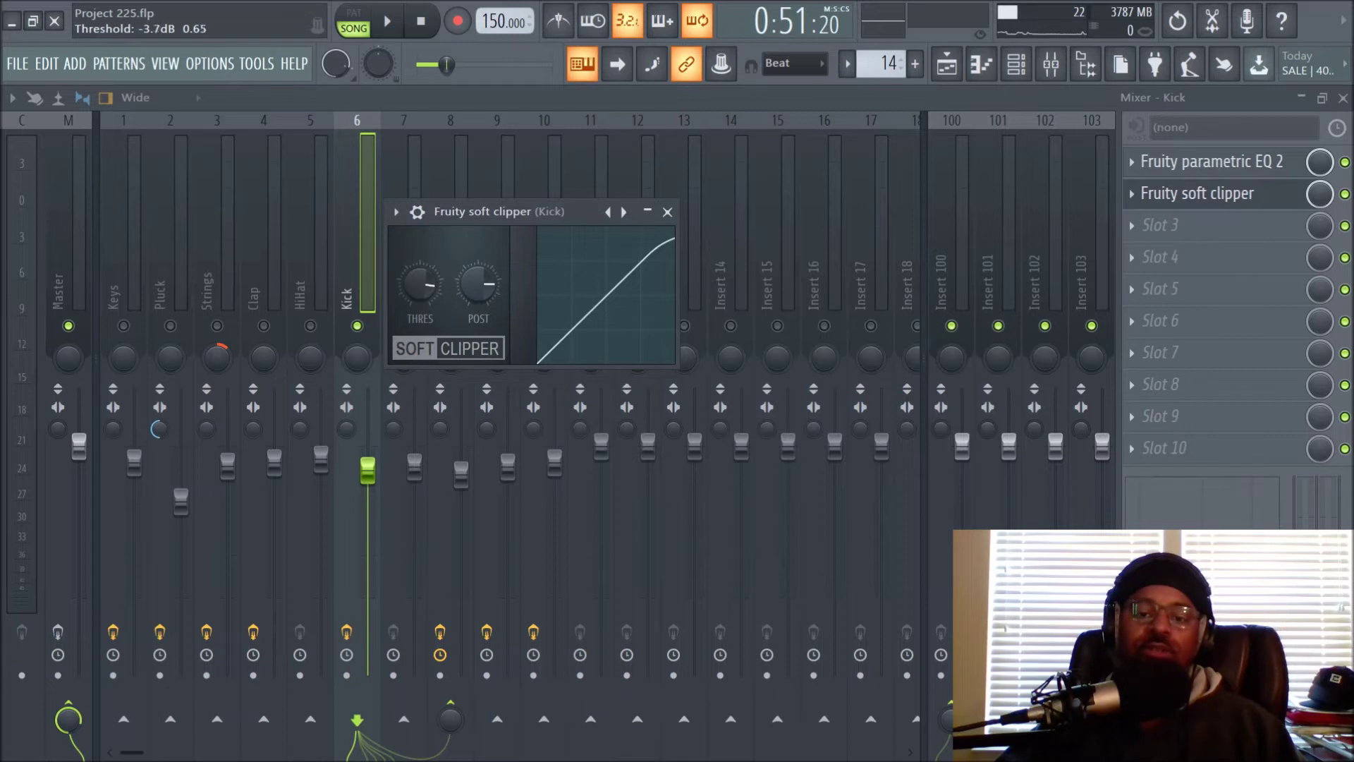
pyautogui.moveTo(478, 283); pyautogui.dragTo(478, 271)
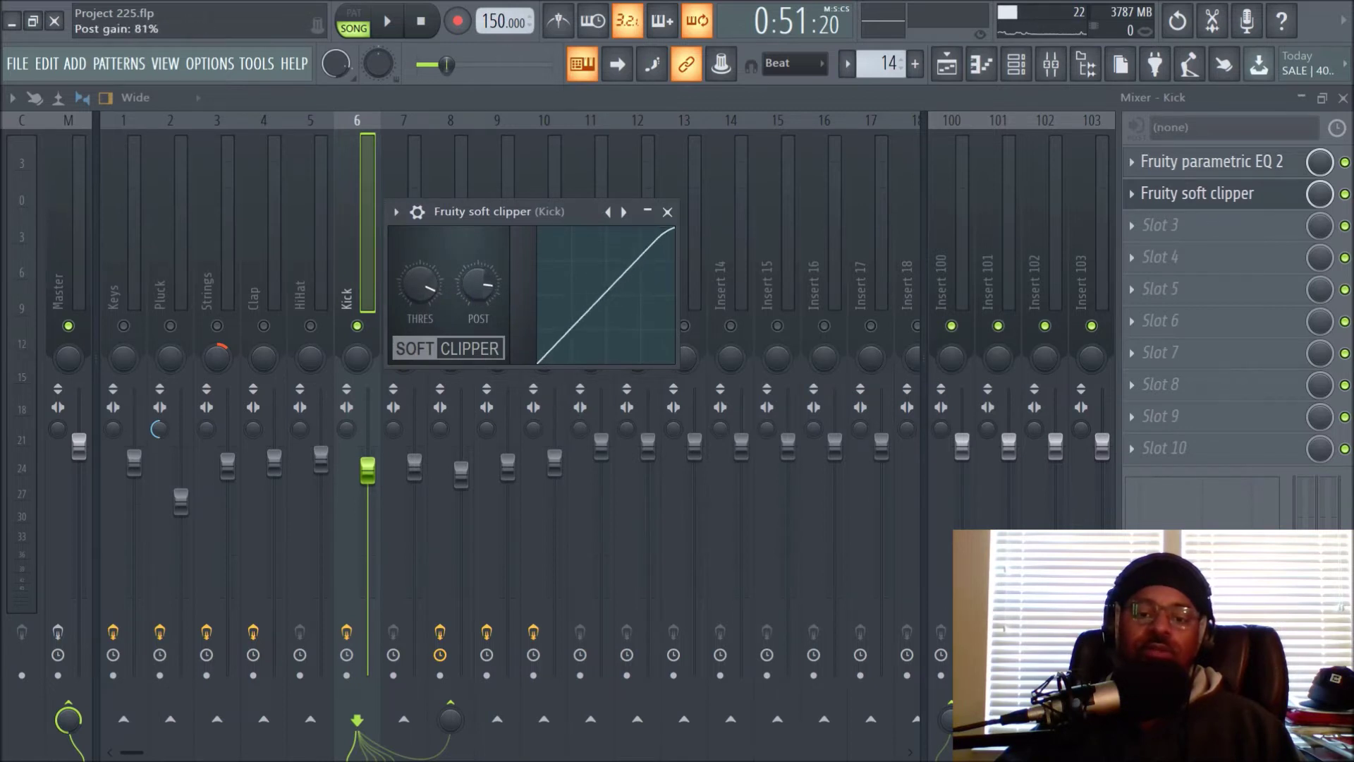
pyautogui.click(668, 211)
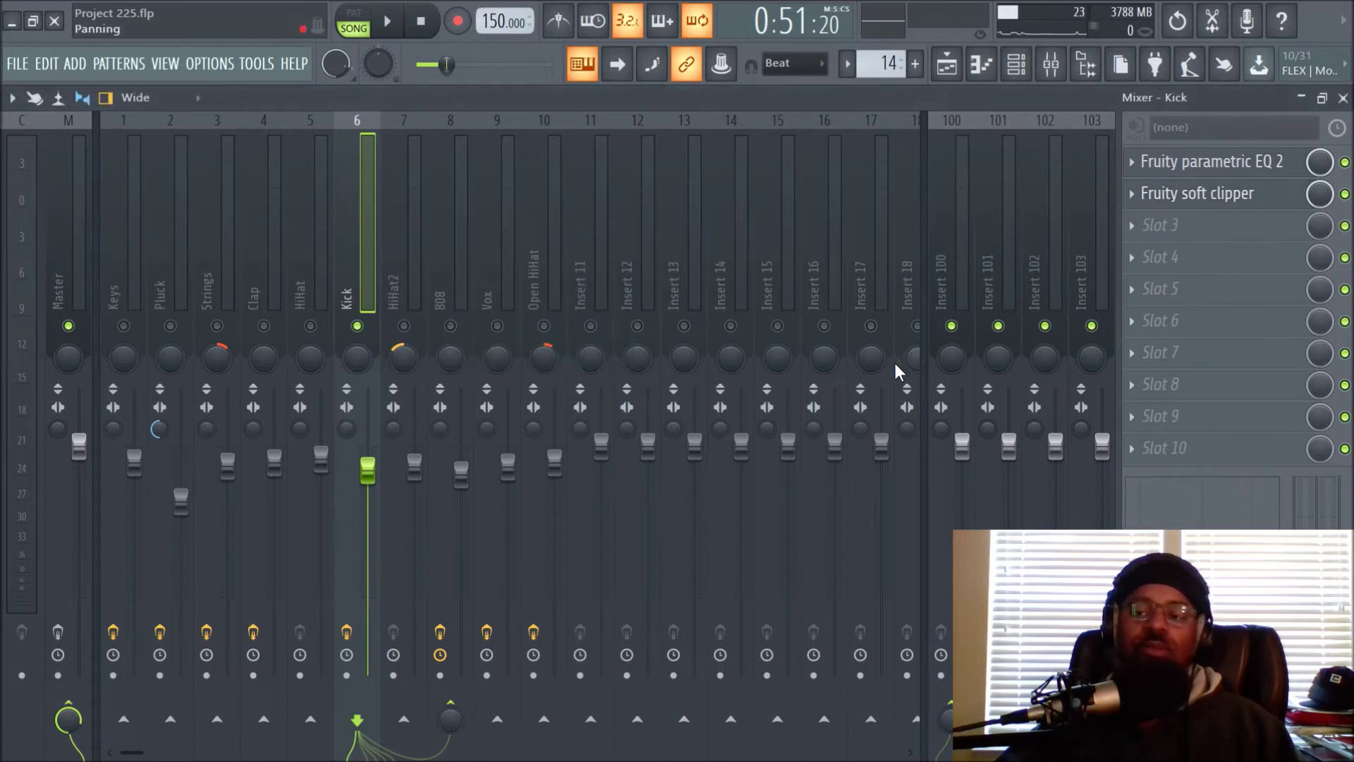
# Step: Raise the Kick (FML) channel's volume multiplier during playback and close the channel settings
pyautogui.click(1016, 67)
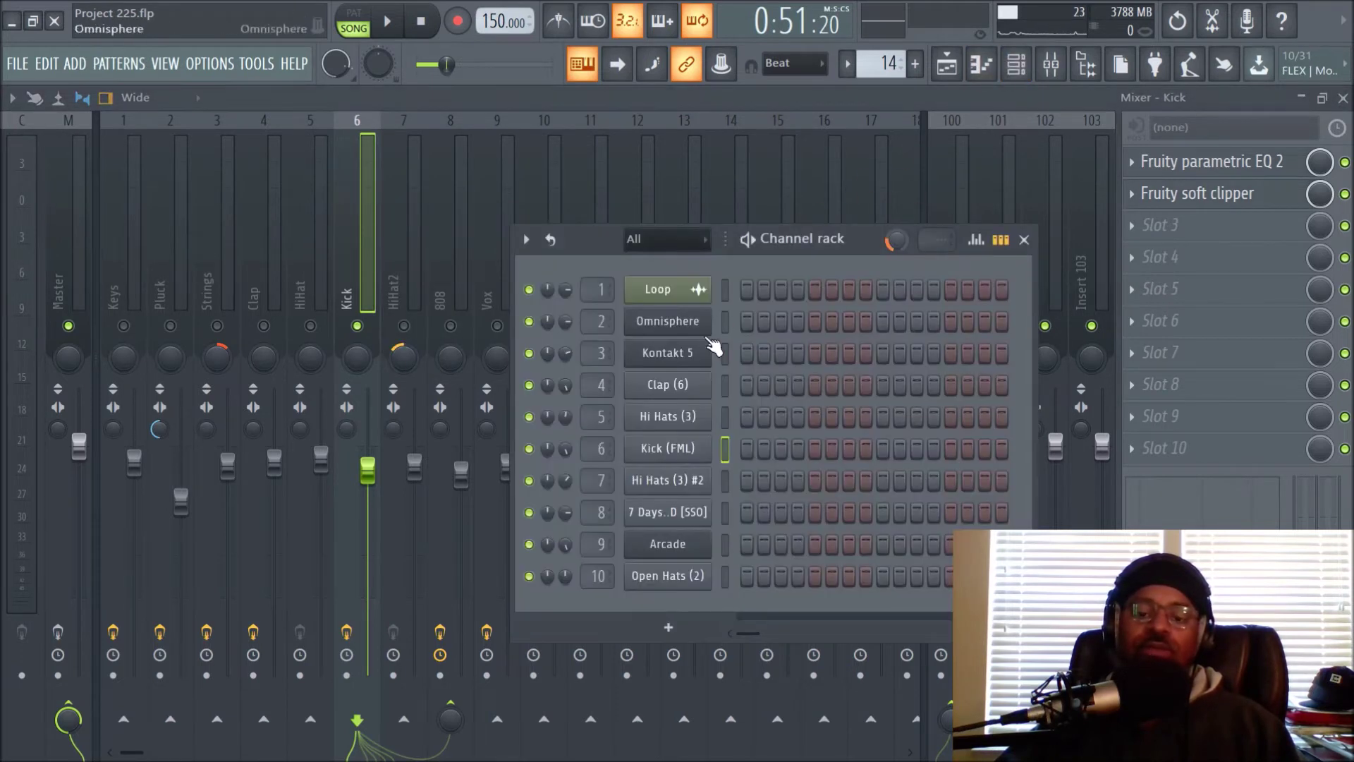
pyautogui.click(685, 457)
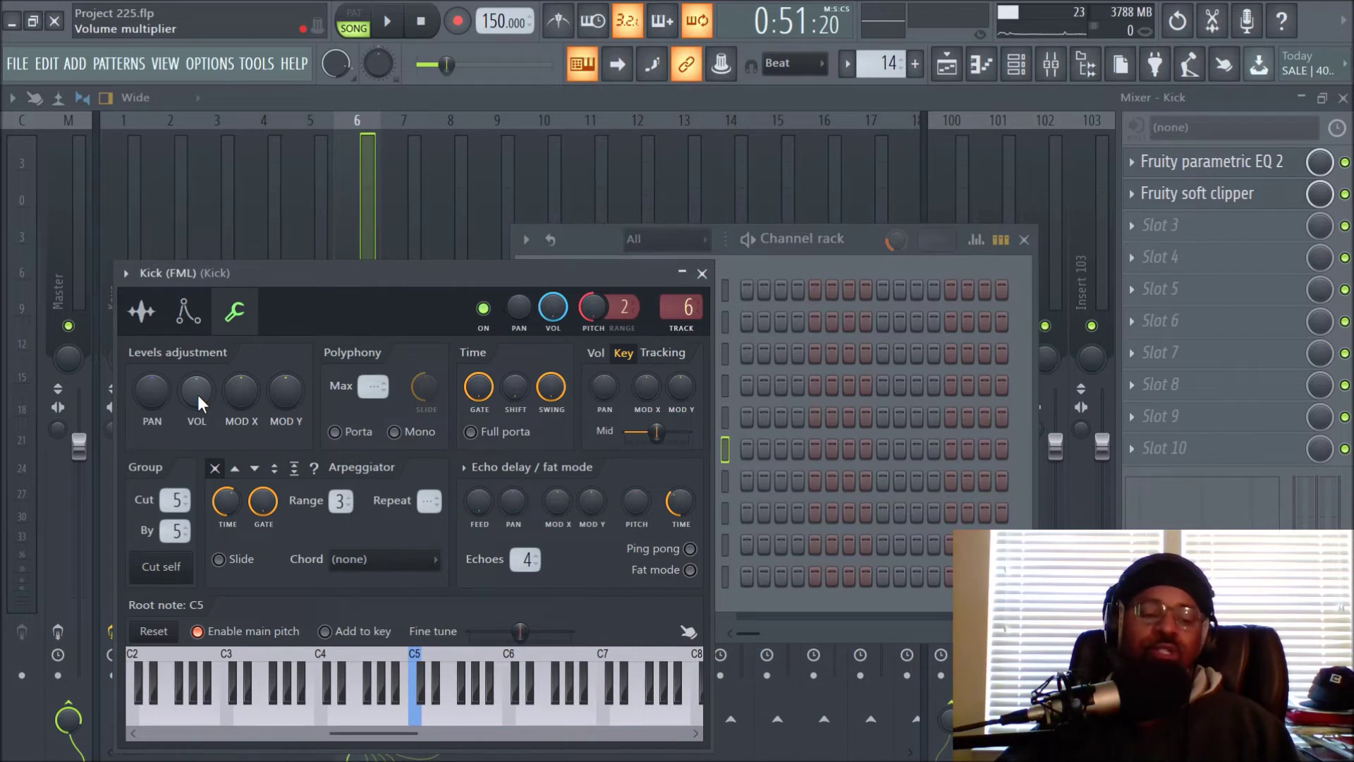
pyautogui.press('space')
pyautogui.moveTo(198, 396); pyautogui.dragTo(198, 376)
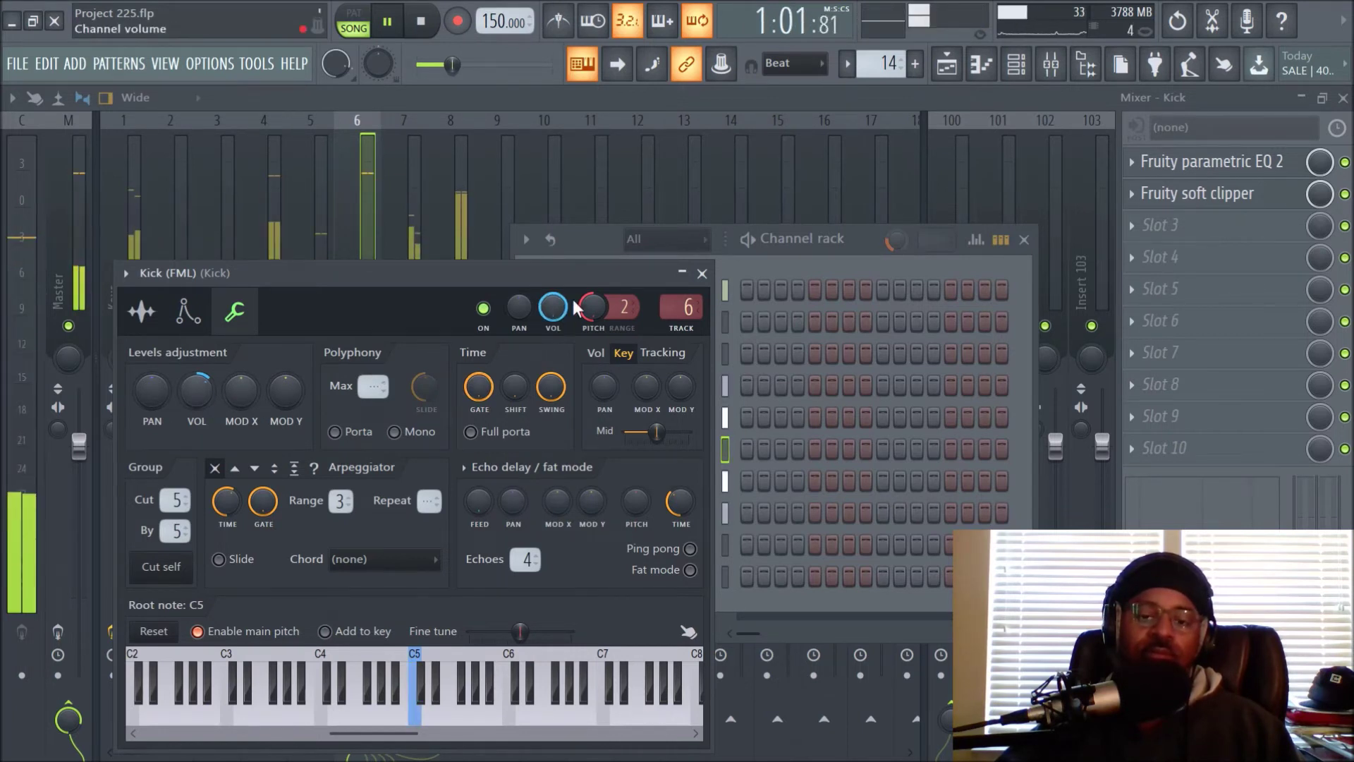
pyautogui.click(703, 271)
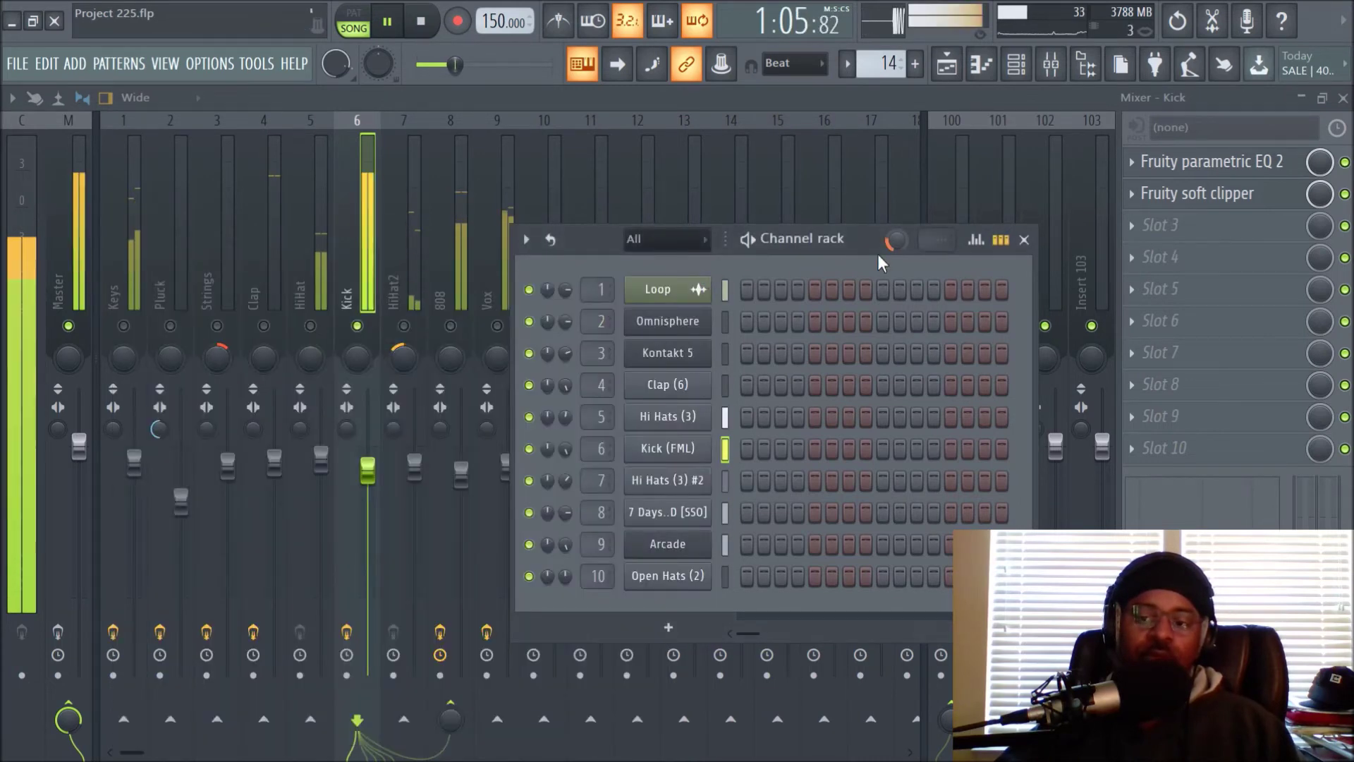
# Step: Set the Kick soft clipper's post gain to 86% during playback, stop the song, and move the plugin window aside
pyautogui.click(1190, 200)
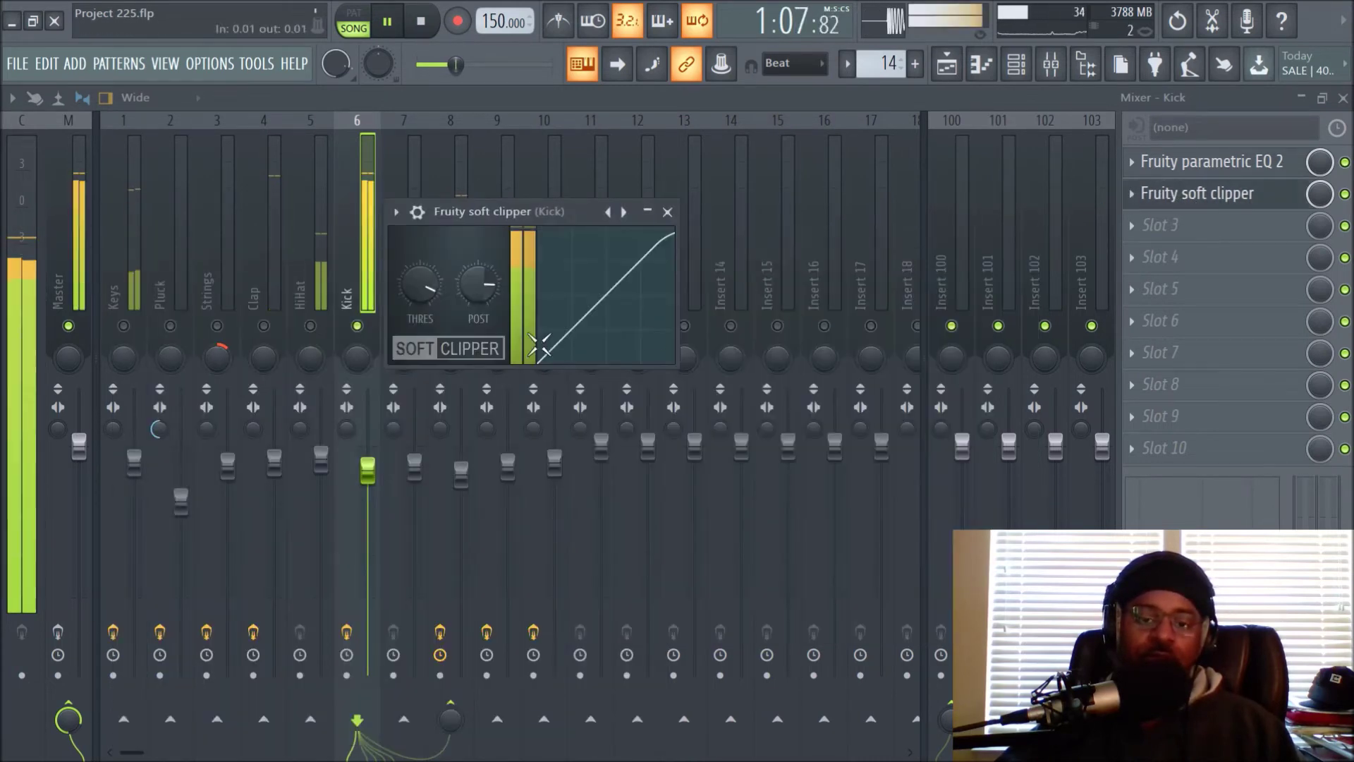
pyautogui.moveTo(478, 285); pyautogui.dragTo(478, 276)
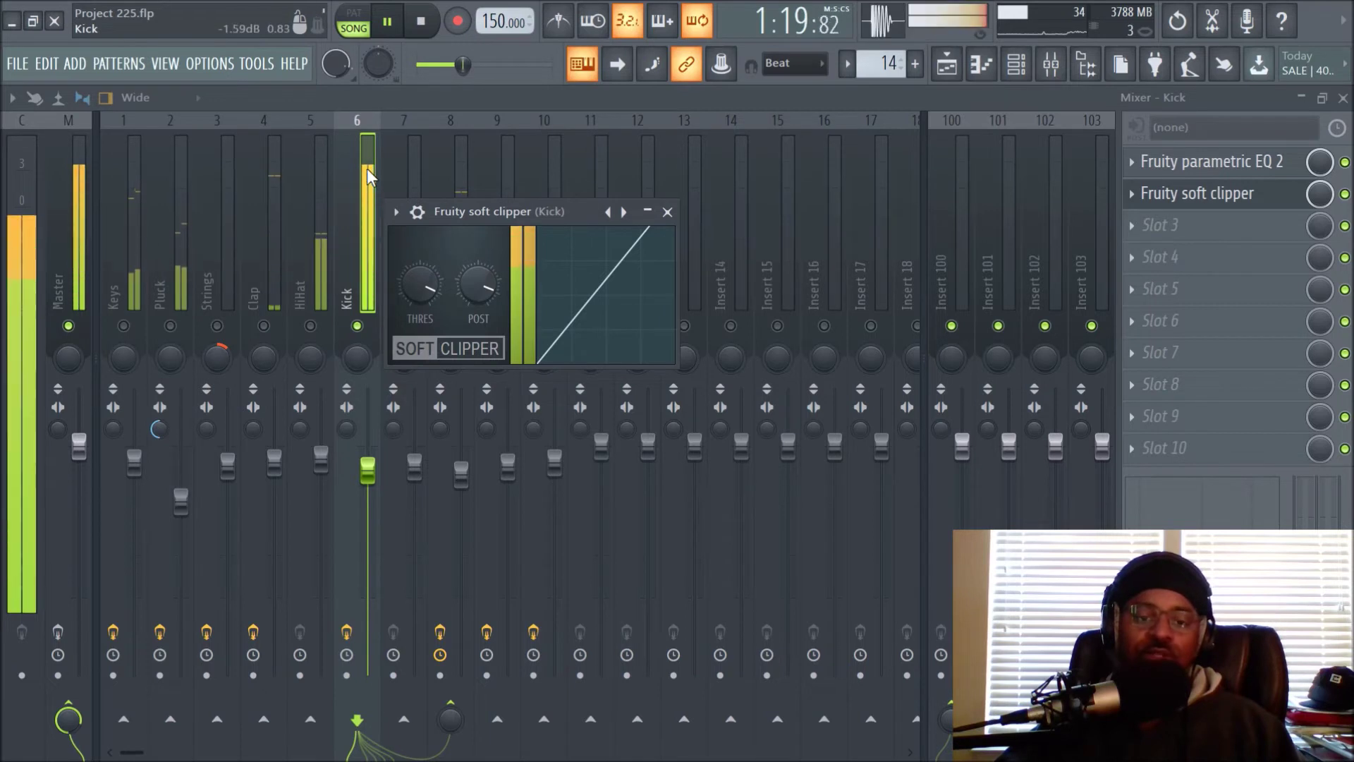
pyautogui.press('space')
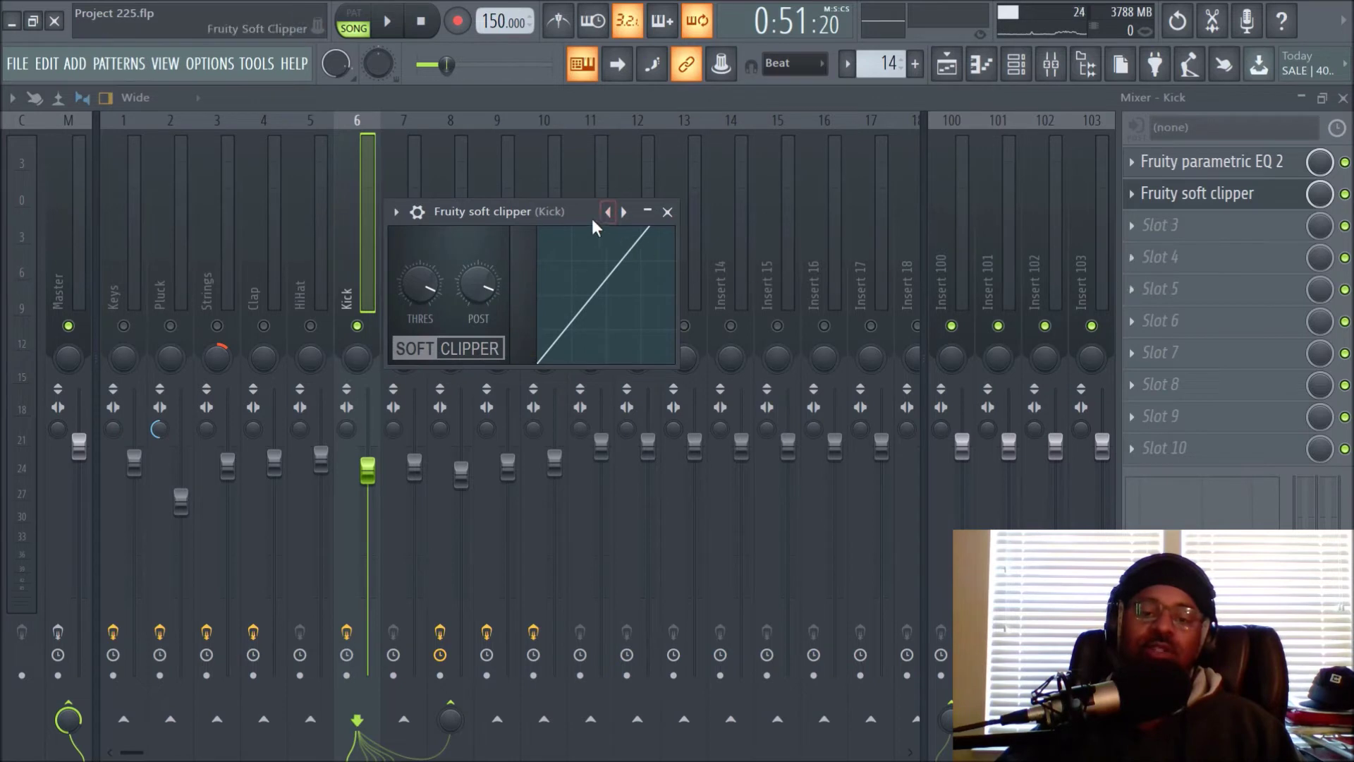
pyautogui.moveTo(569, 212); pyautogui.dragTo(707, 210)
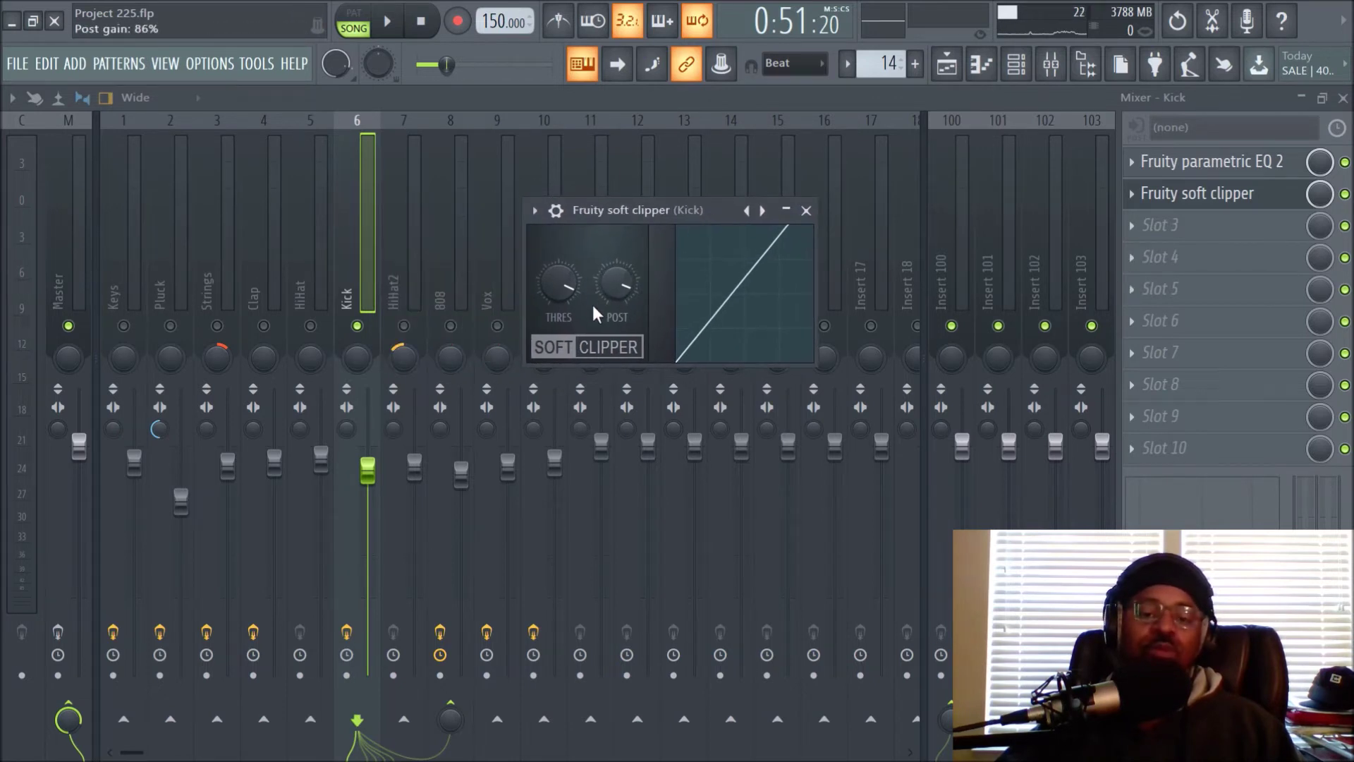
# Step: Solo Track 13, which holds the Pattern 14 clip, in the playlist
pyautogui.click(946, 81)
pyautogui.scroll(-9, 759, 378)
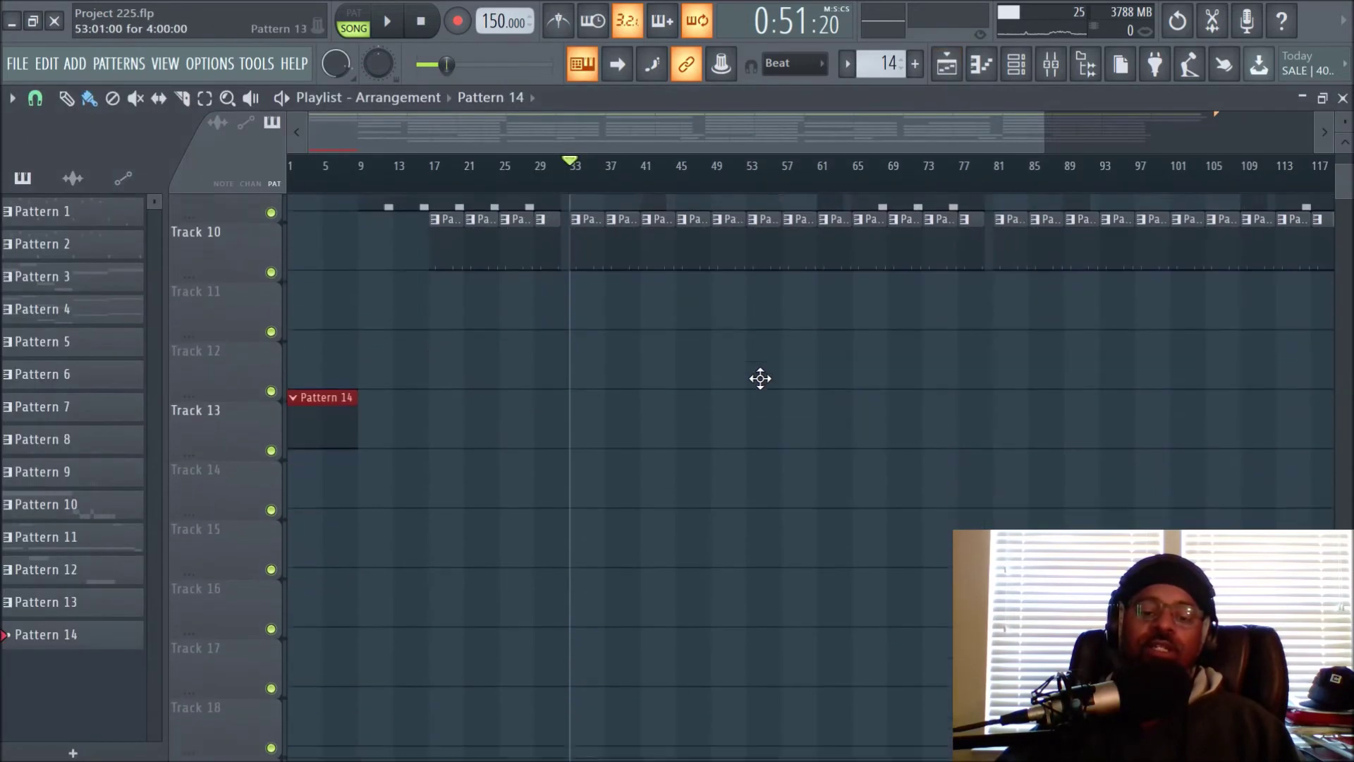
pyautogui.rightClick(271, 421)
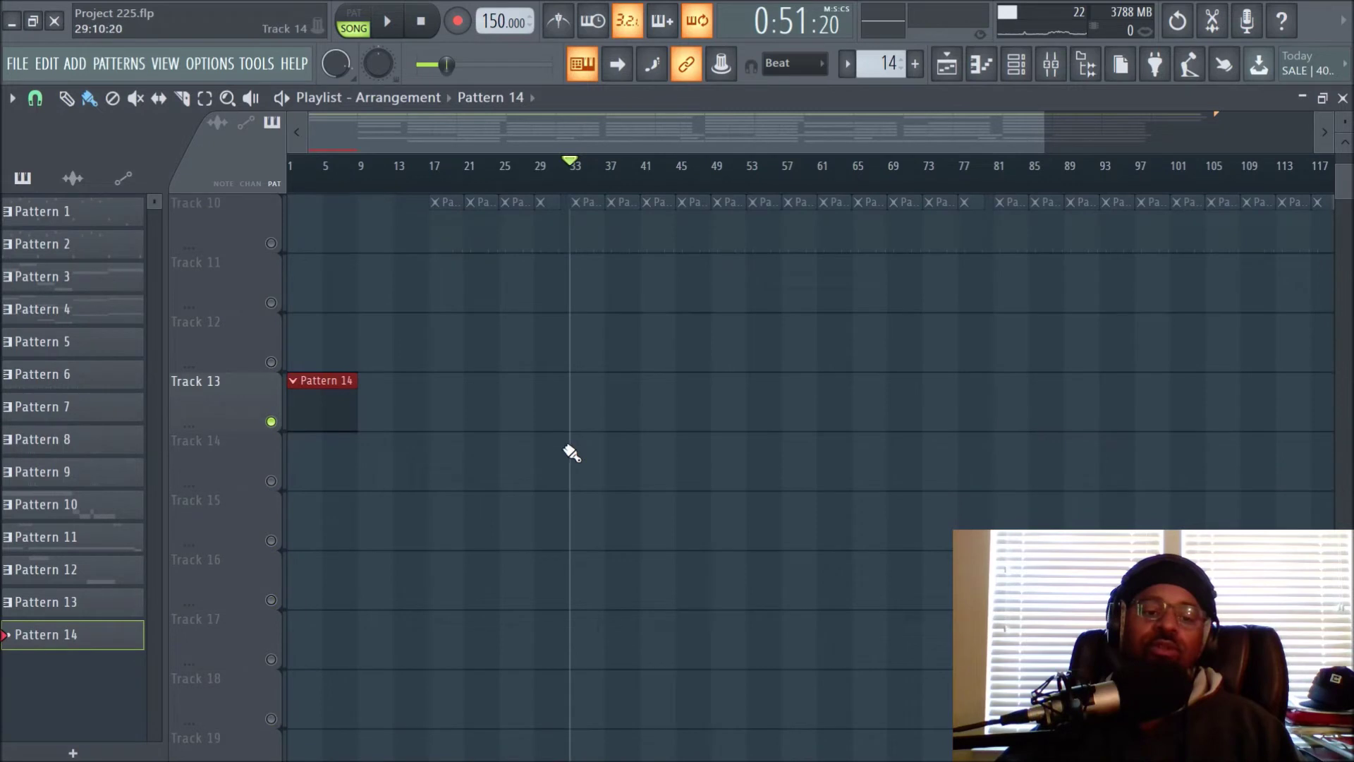
pyautogui.scroll(4, 568, 453)
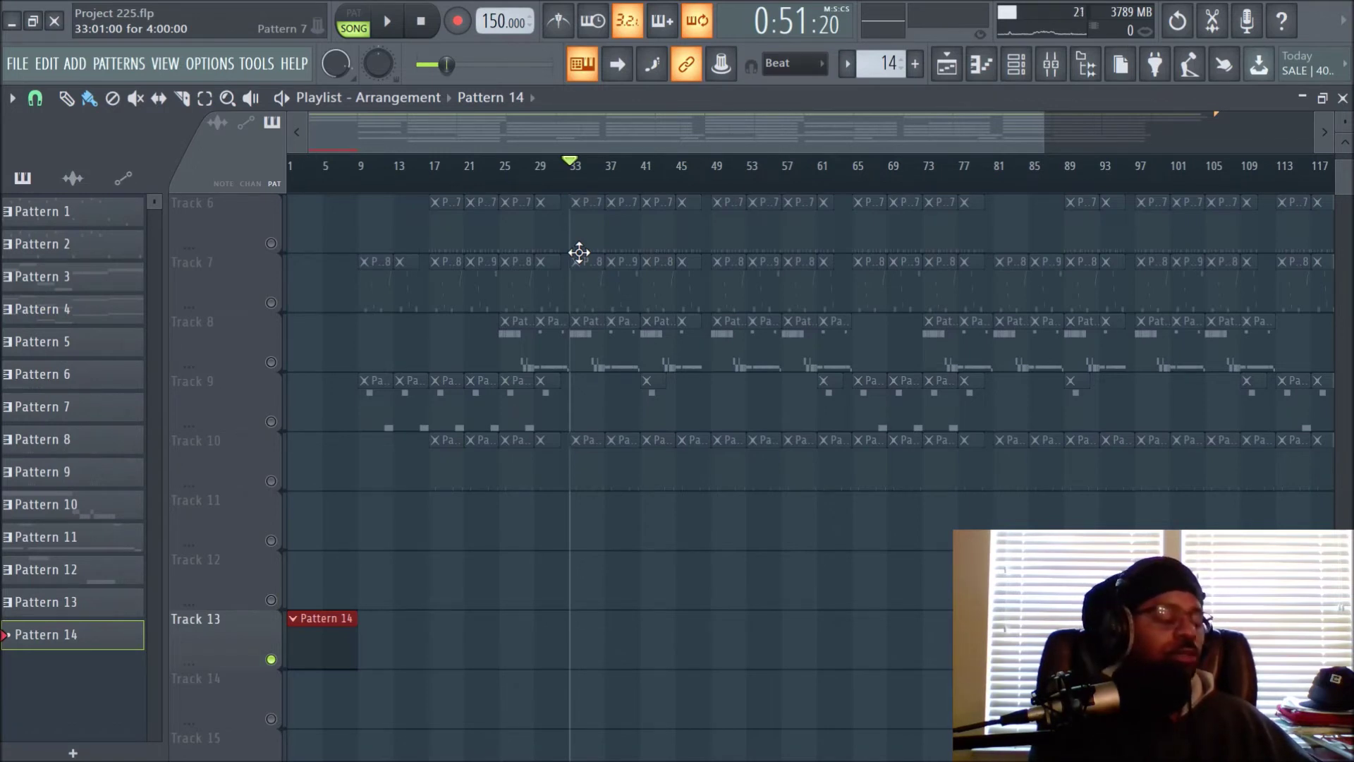
# Step: Select the Omnisphere channel, play a few notes on it, check the mixer, and return to the playlist
pyautogui.press('q')
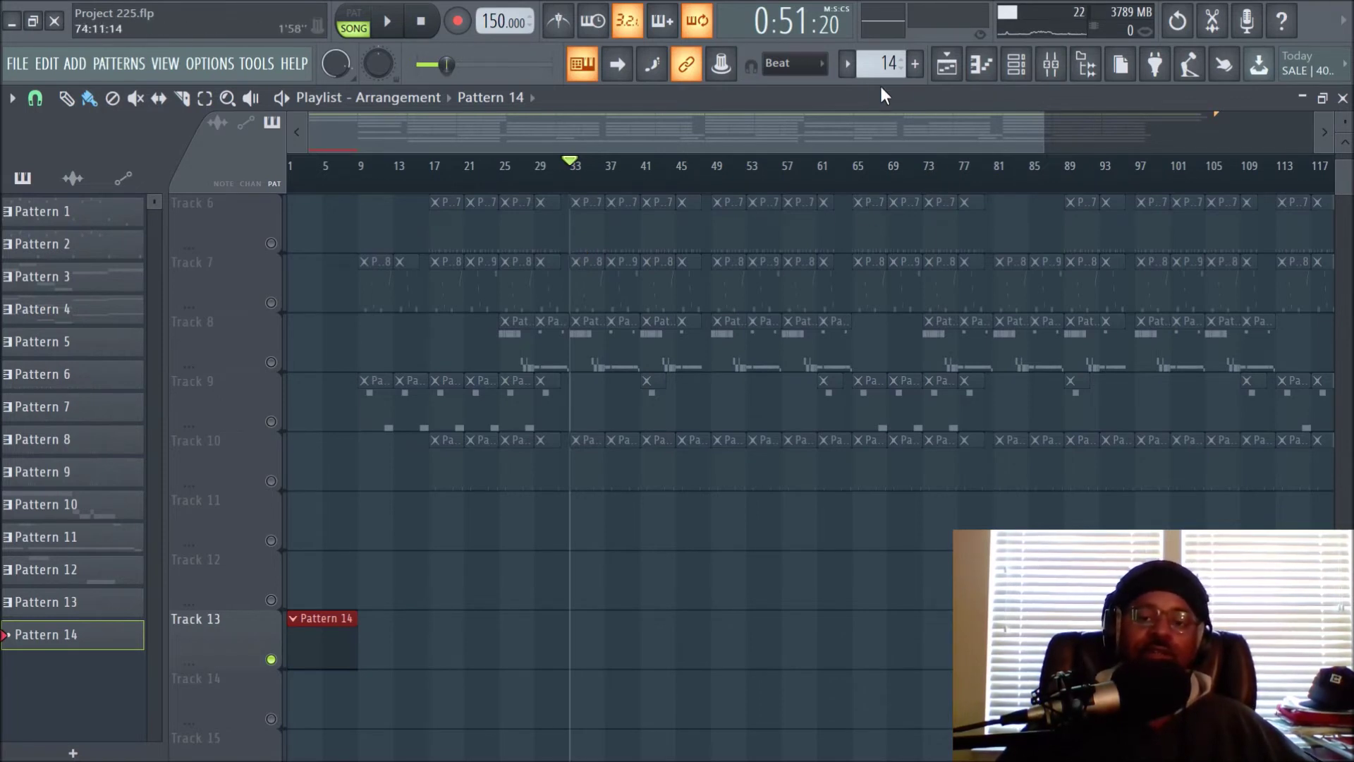
pyautogui.click(1016, 64)
pyautogui.click(724, 322)
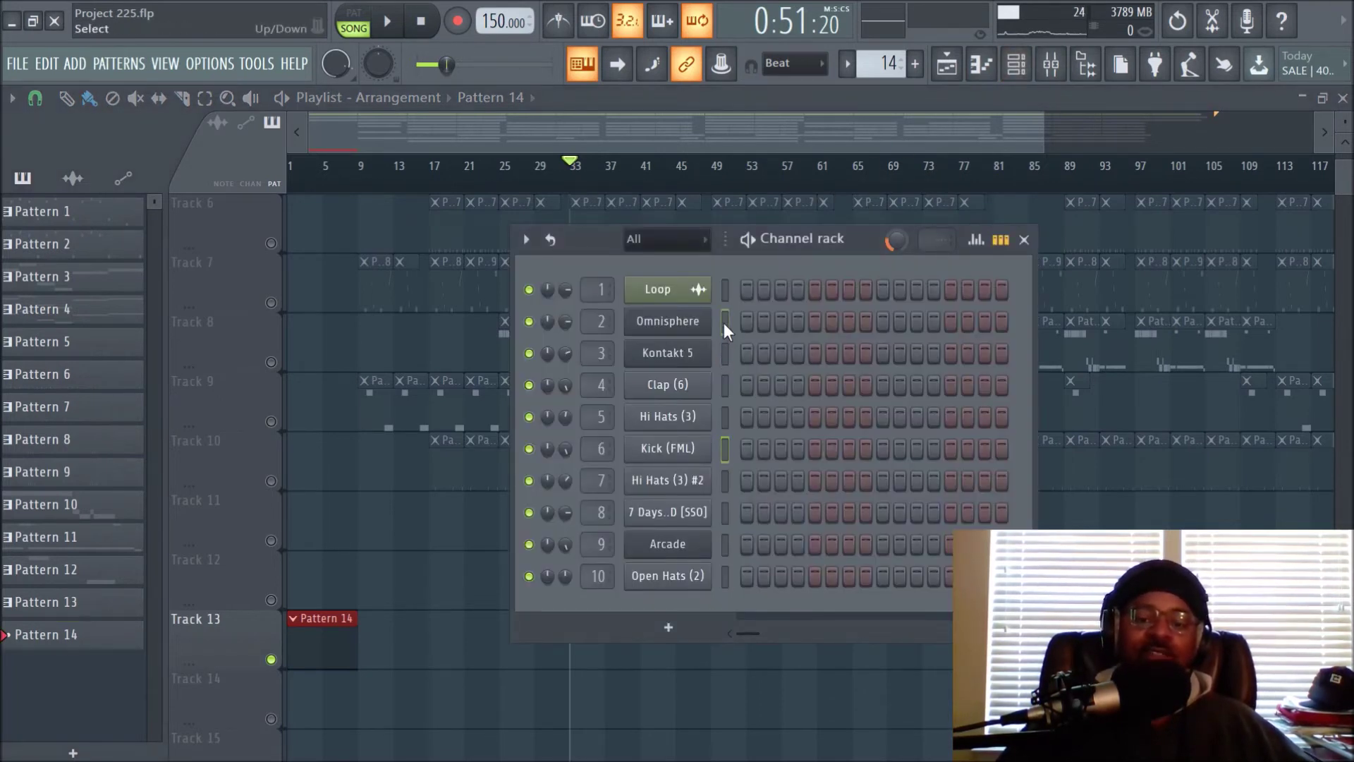
pyautogui.click(311, 647)
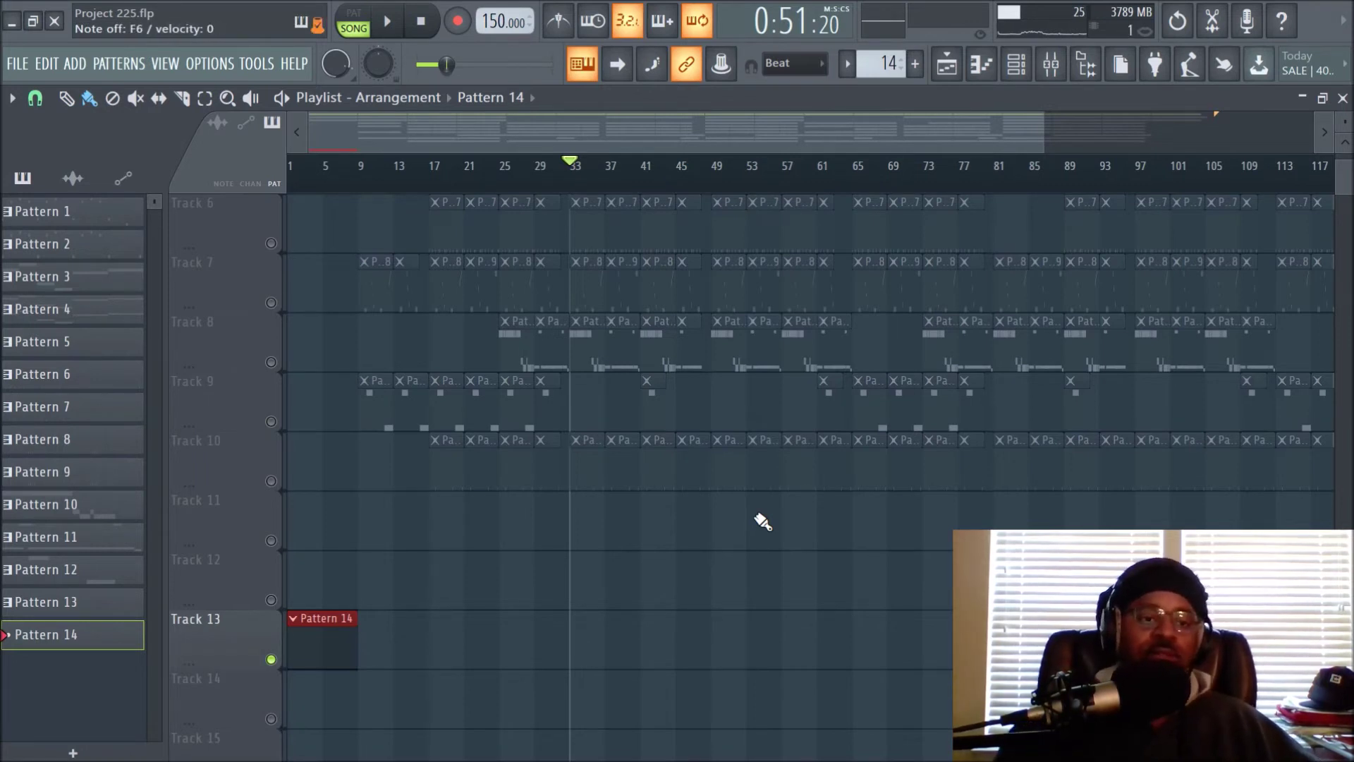
pyautogui.click(1051, 63)
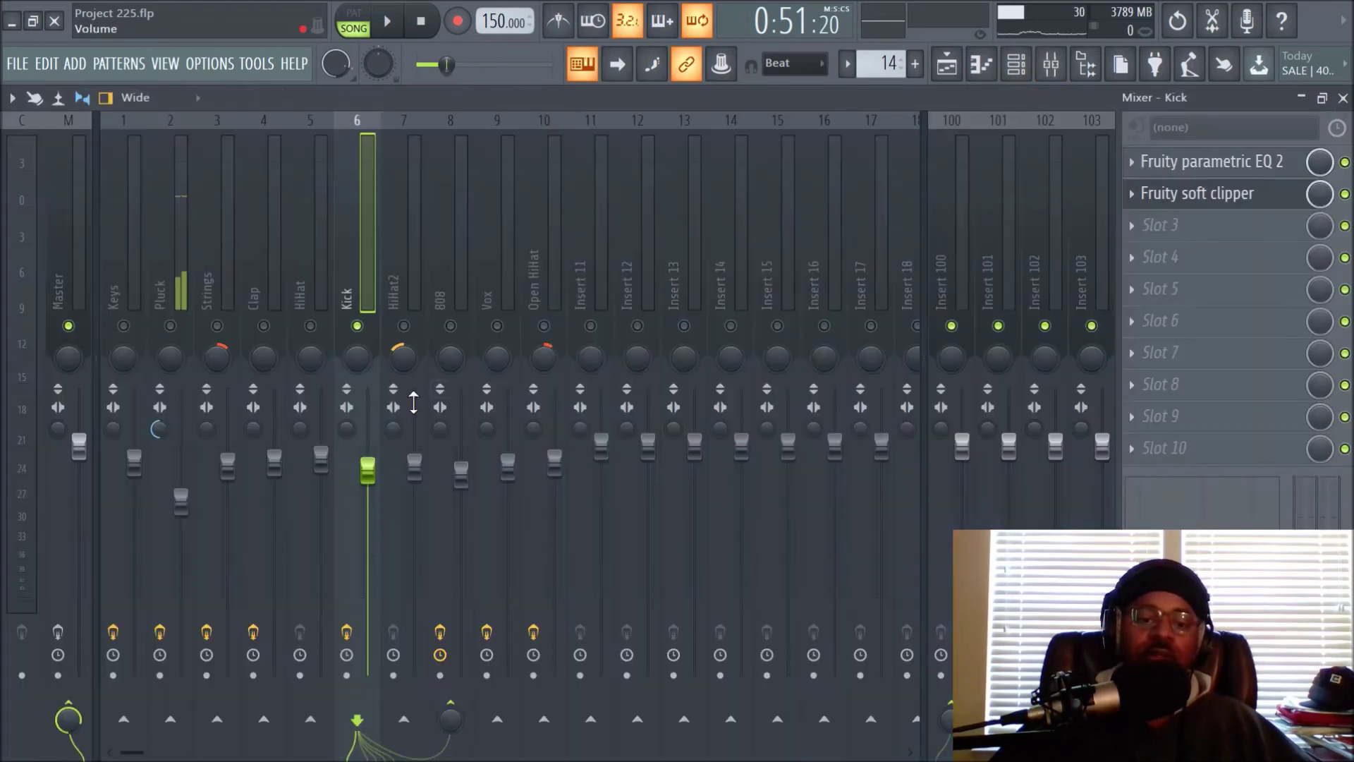
pyautogui.click(947, 64)
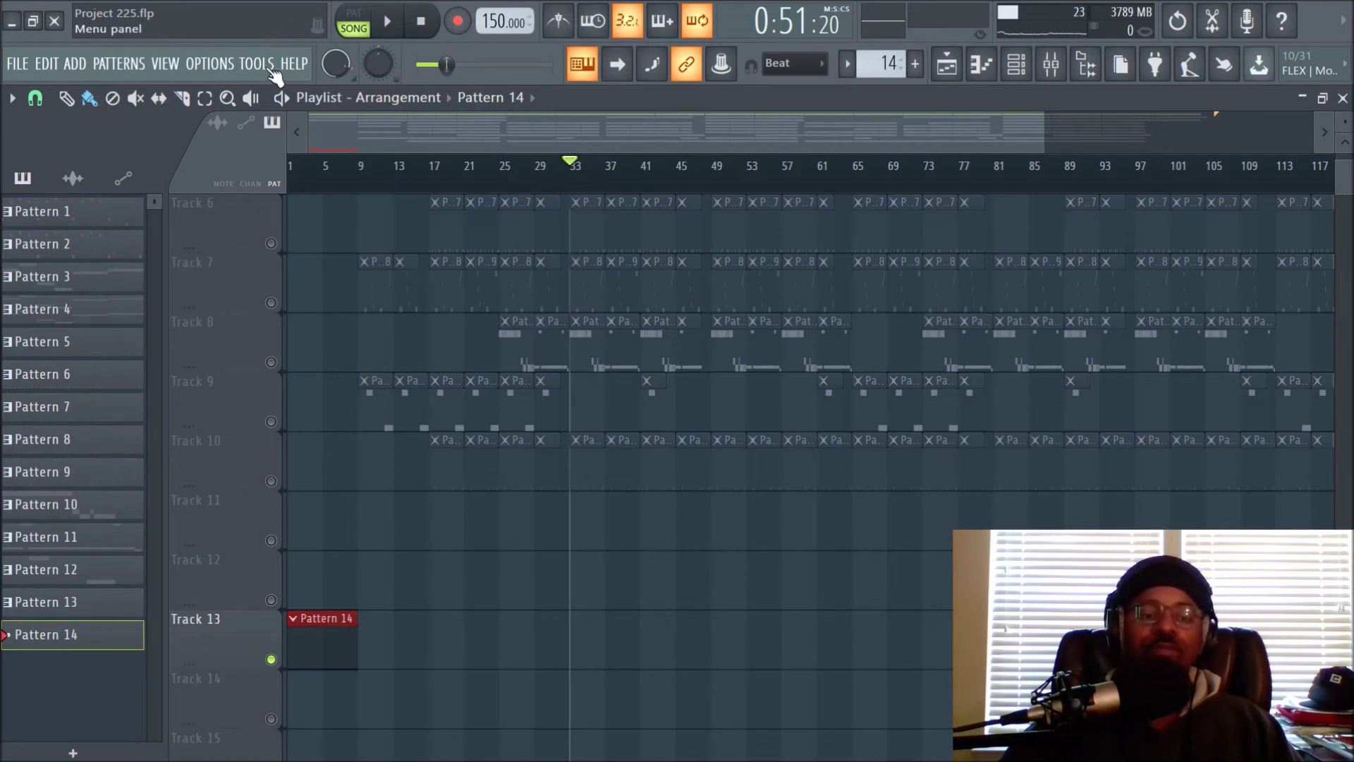
# Step: Dump the last 2 minutes of the score log into the selected Pattern 14
pyautogui.click(266, 65)
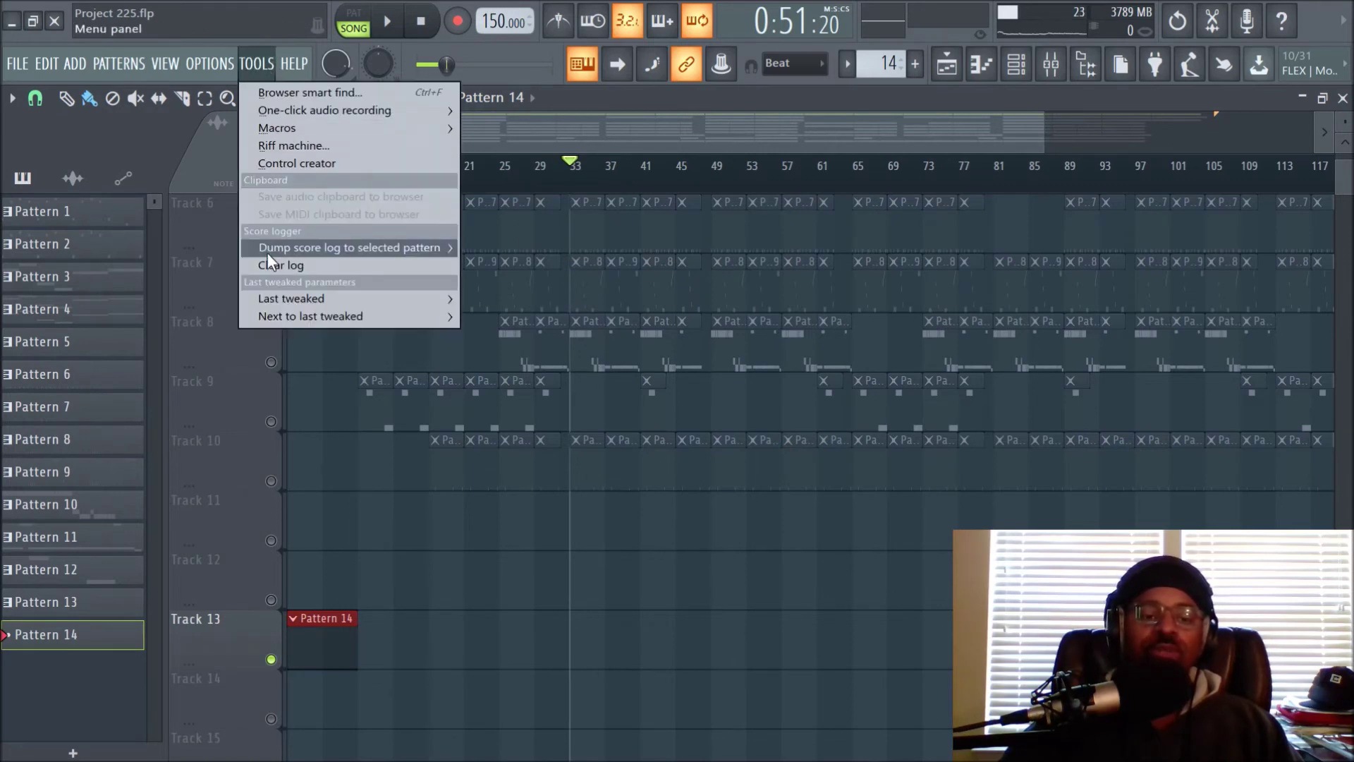
pyautogui.moveTo(332, 241)
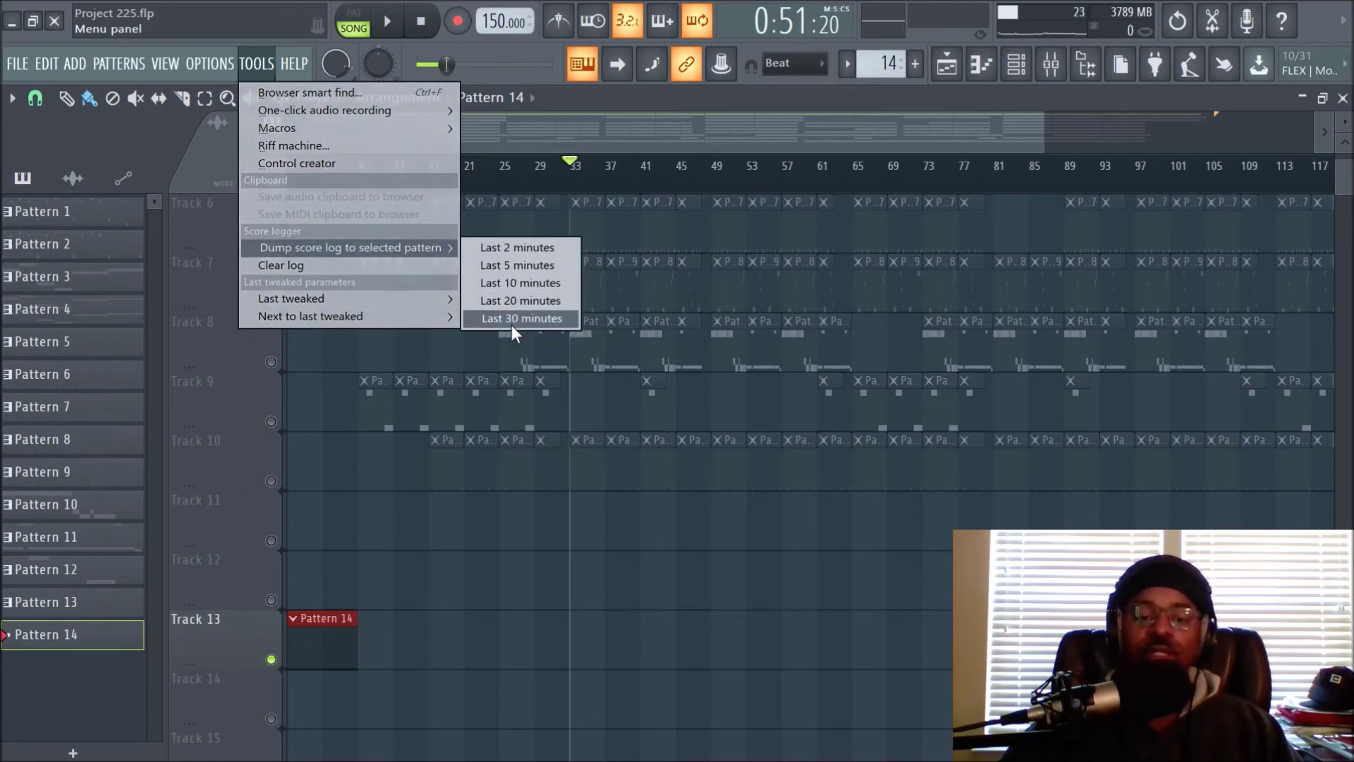
pyautogui.click(517, 246)
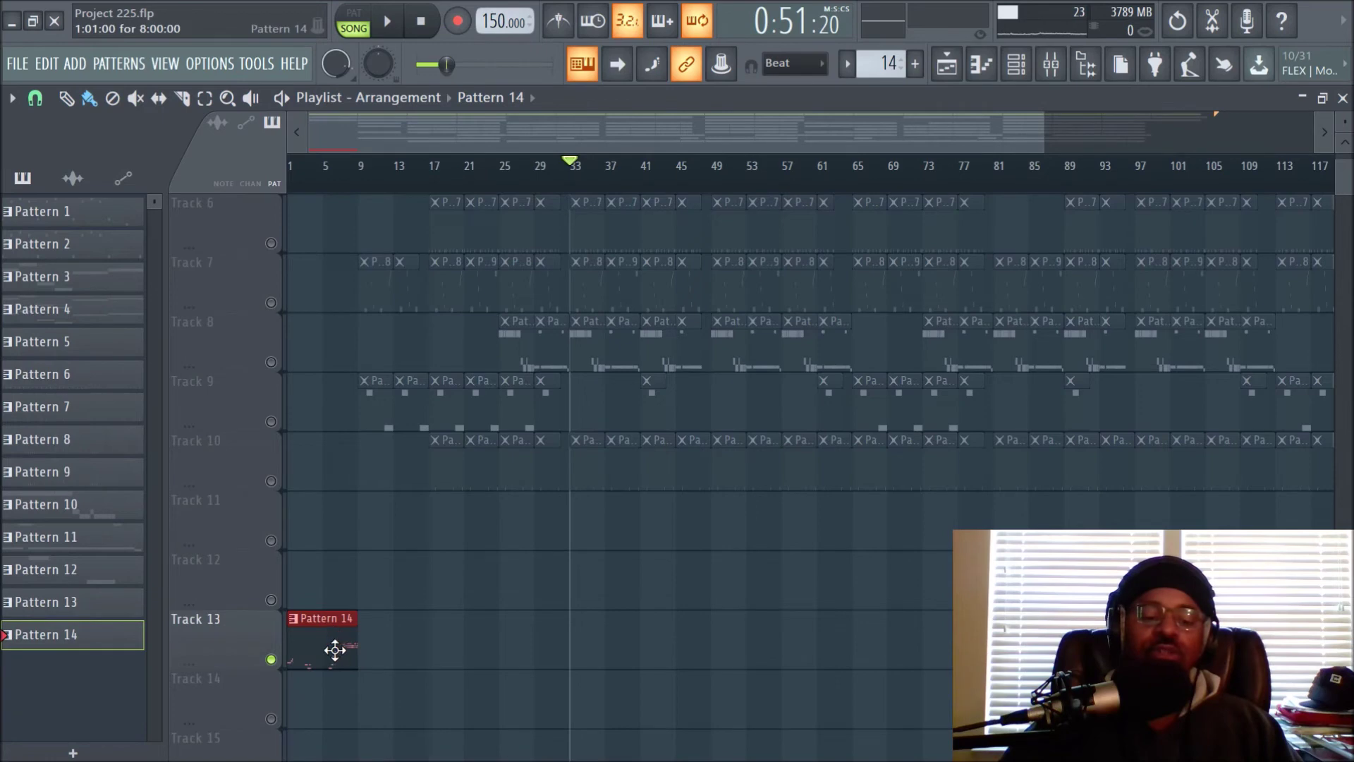
# Step: Trim the Pattern 14 clip on Track 13 to the section from bar 17 to bar 43 and move it to bar 1
pyautogui.scroll(4, 457, 179)
pyautogui.moveTo(461, 138); pyautogui.dragTo(202, 118)
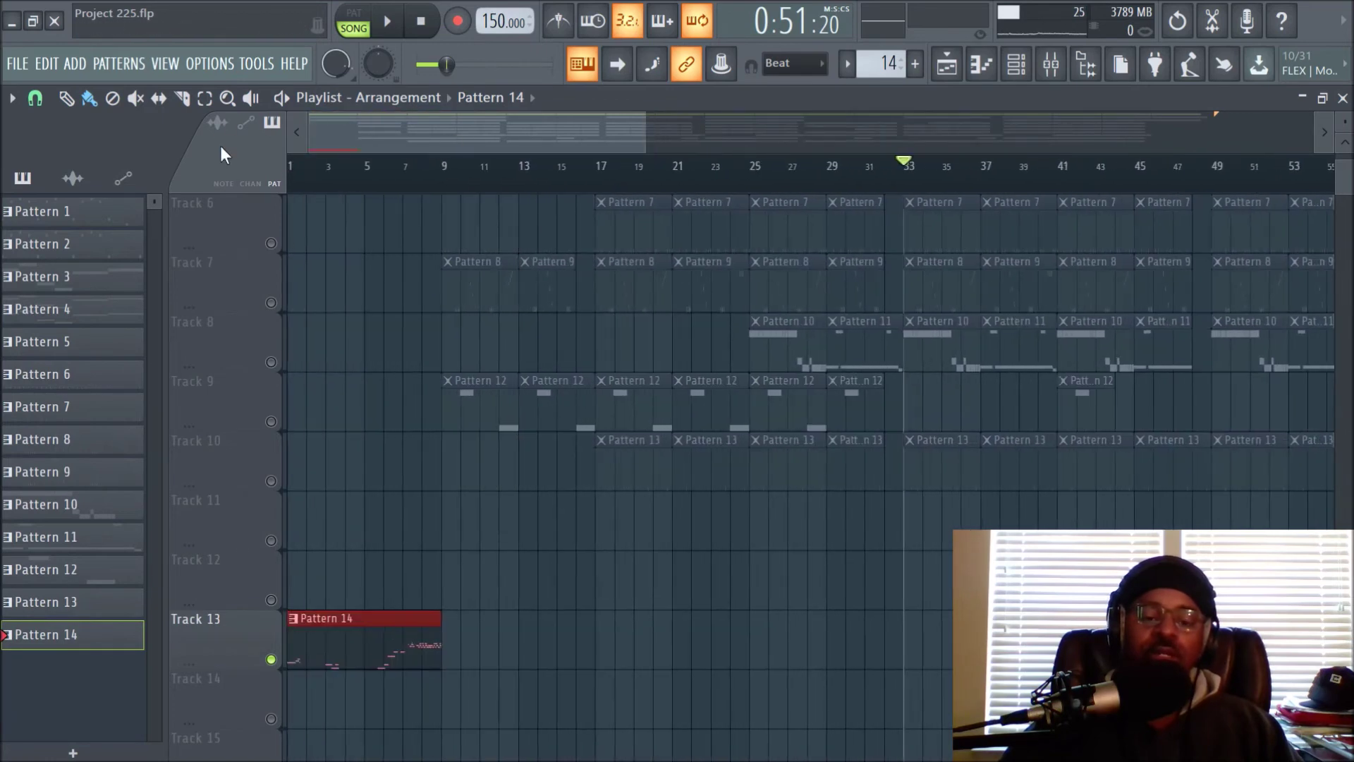
pyautogui.moveTo(438, 638); pyautogui.dragTo(954, 637)
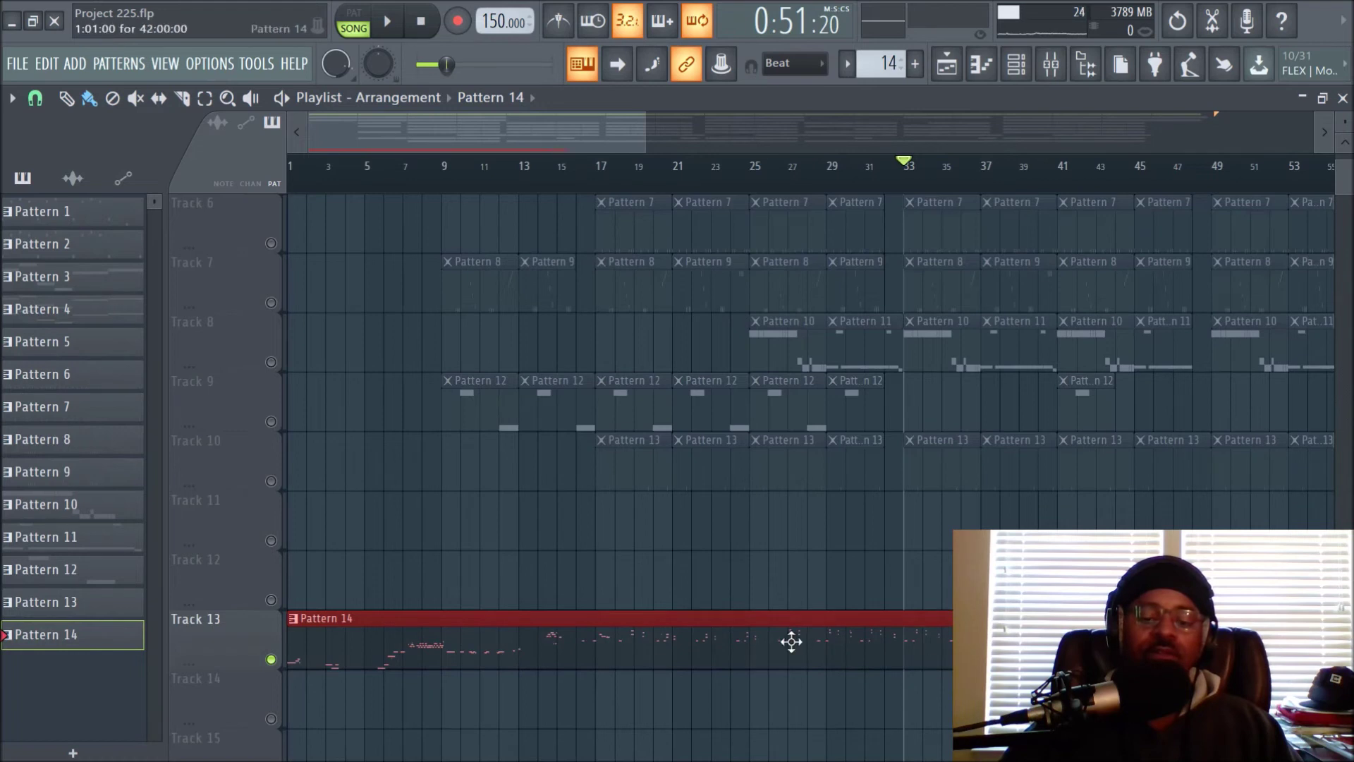
pyautogui.moveTo(291, 647); pyautogui.dragTo(595, 667)
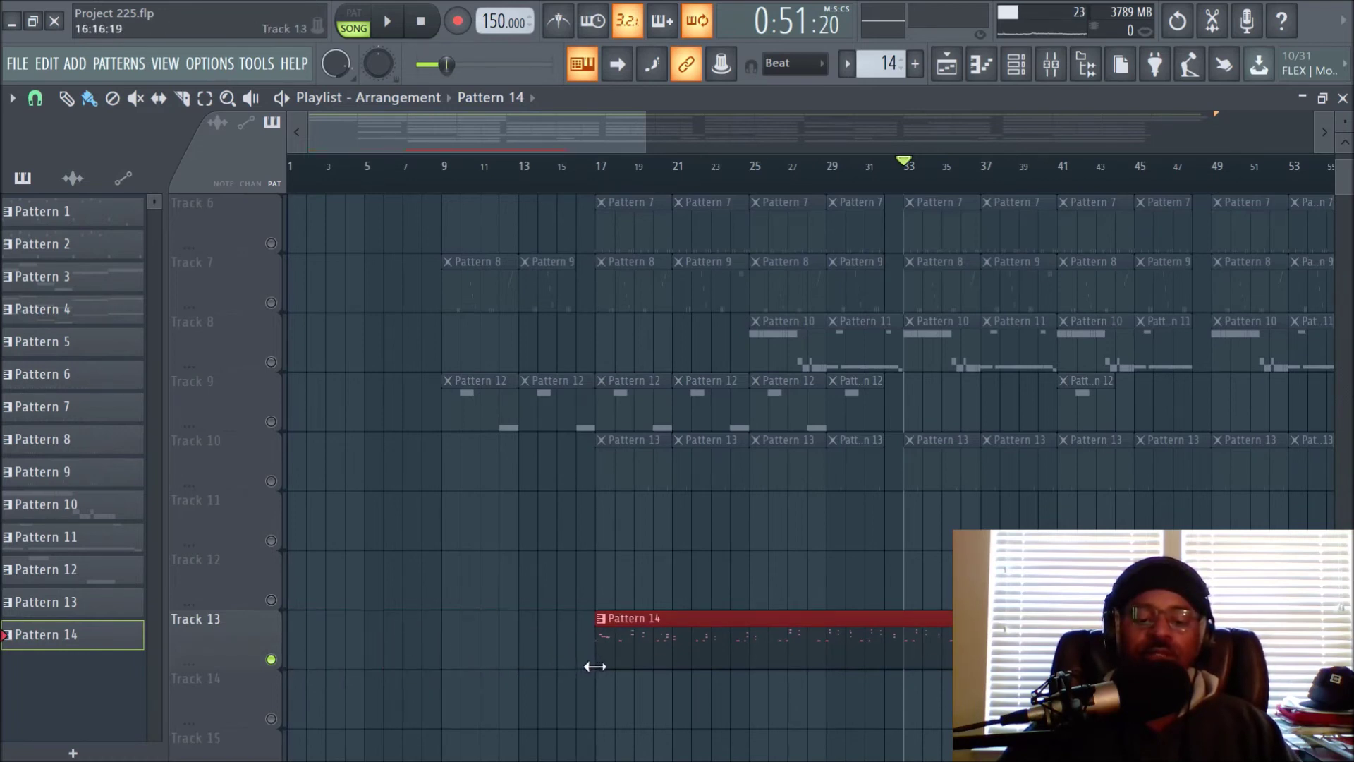
pyautogui.moveTo(708, 645); pyautogui.dragTo(399, 638)
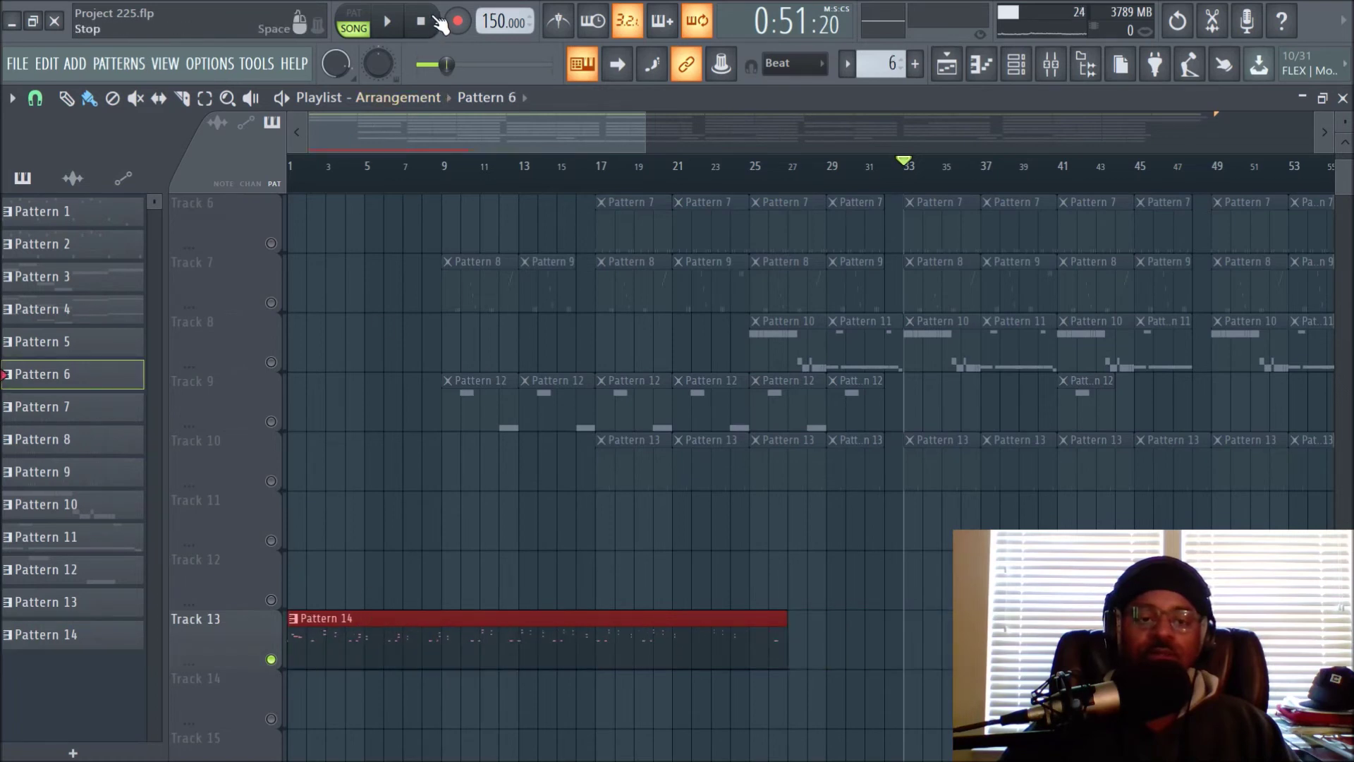
# Step: Play the song from the start to hear the recovered notes on Track 13, and stop playback
pyautogui.click(421, 37)
pyautogui.click(393, 28)
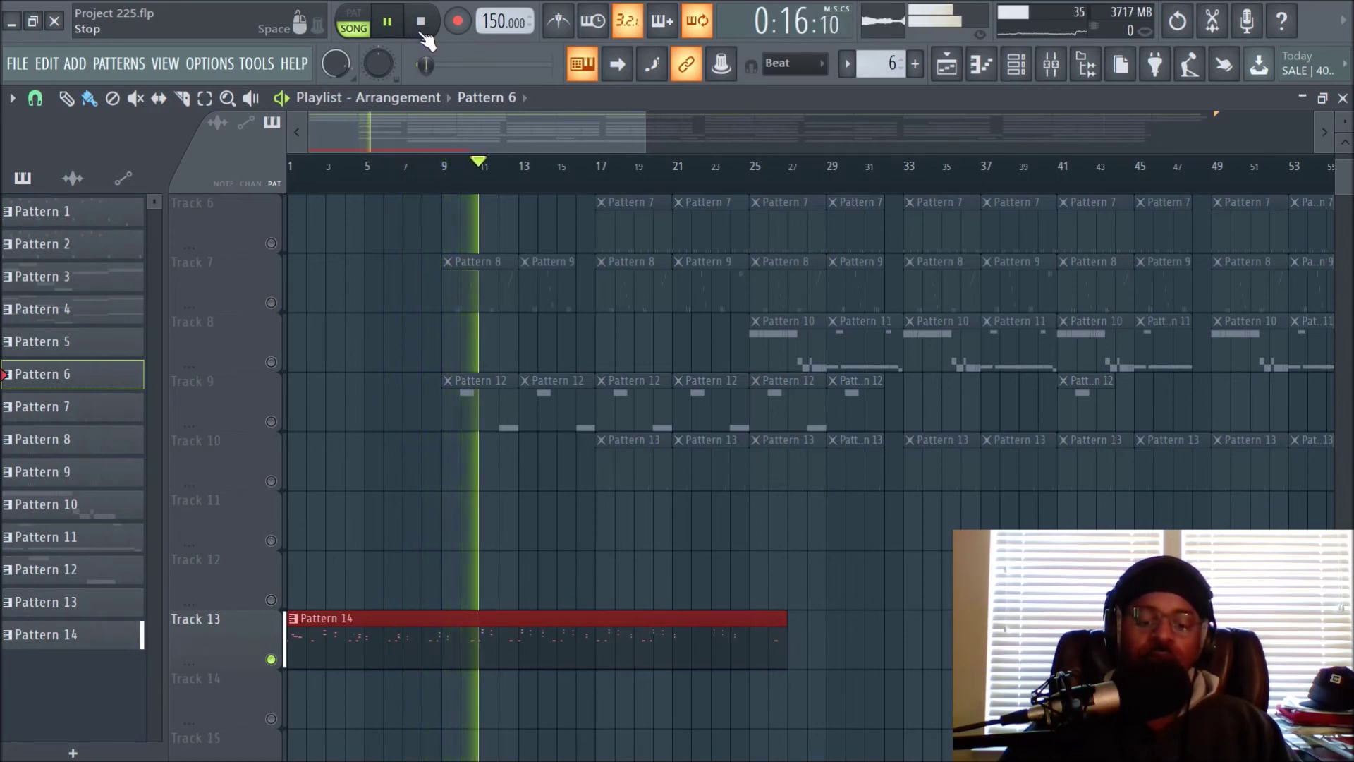
pyautogui.click(423, 30)
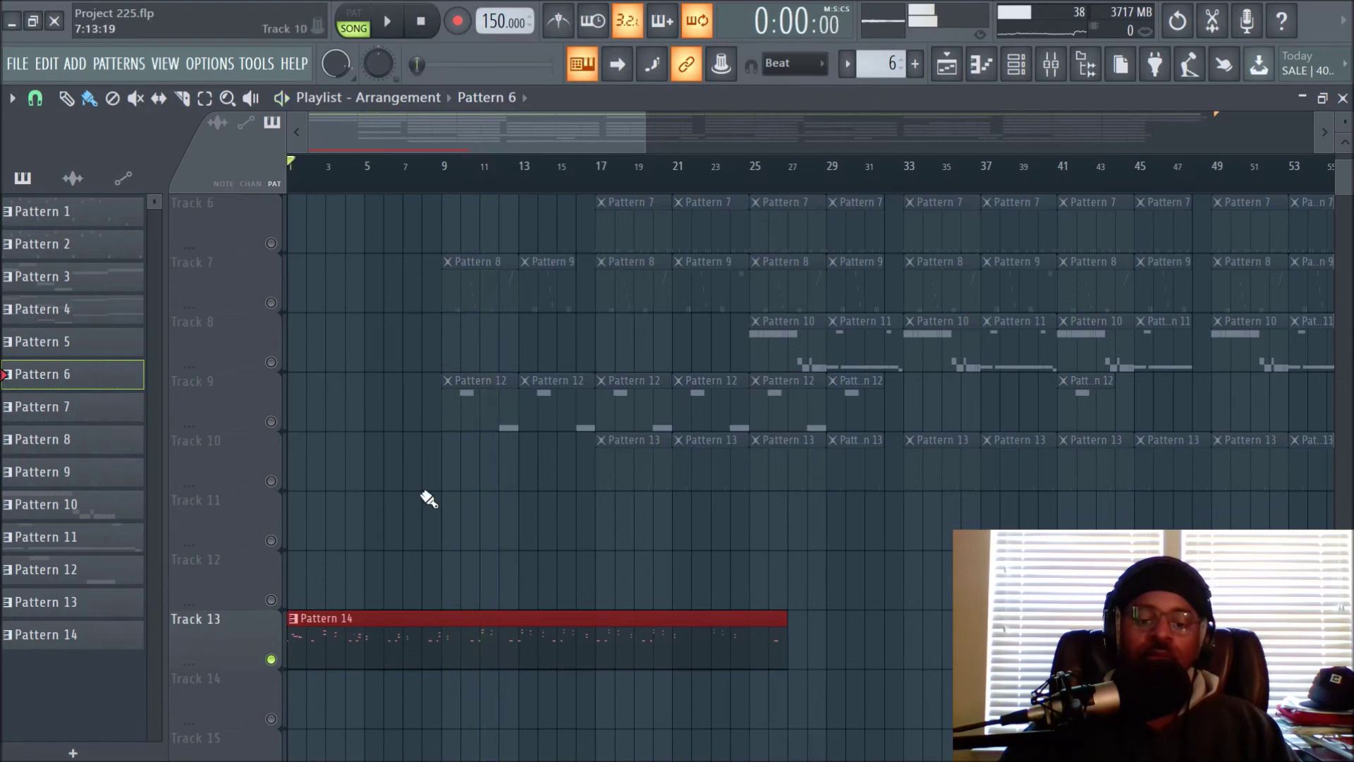
# Step: Open the Pattern 14 clip in the piano roll and look over the dumped notes with the Loop channel active
pyautogui.doubleClick(457, 643)
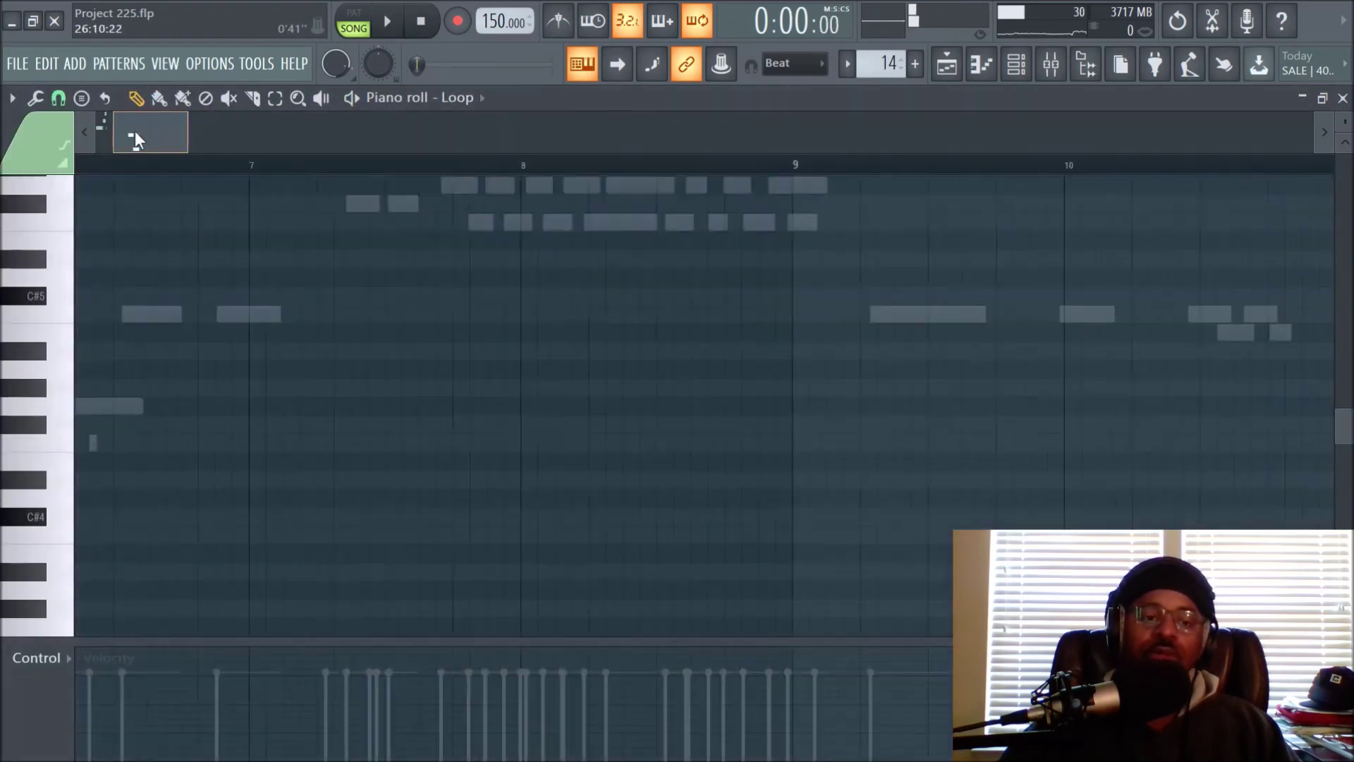
pyautogui.scroll(-3, 240, 168)
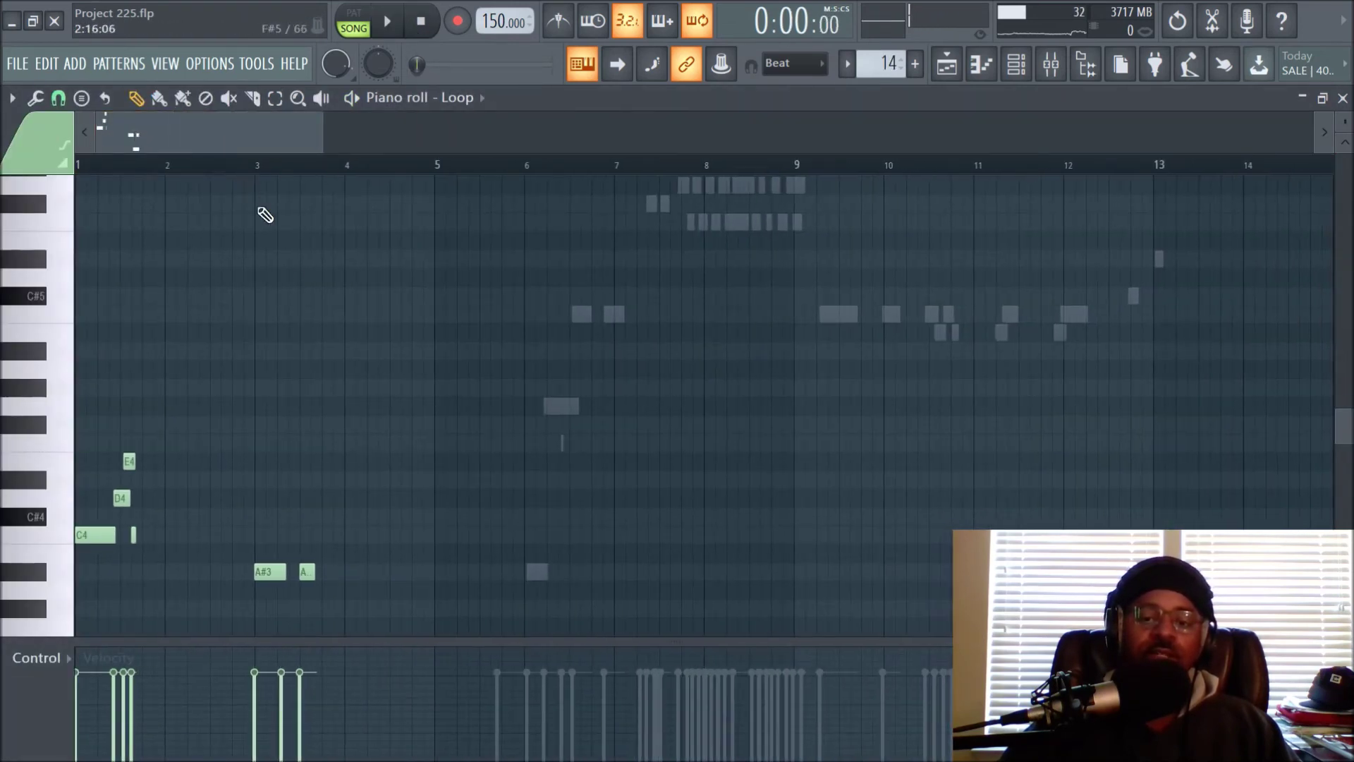
pyautogui.scroll(4, 287, 278)
pyautogui.scroll(-6, 287, 278)
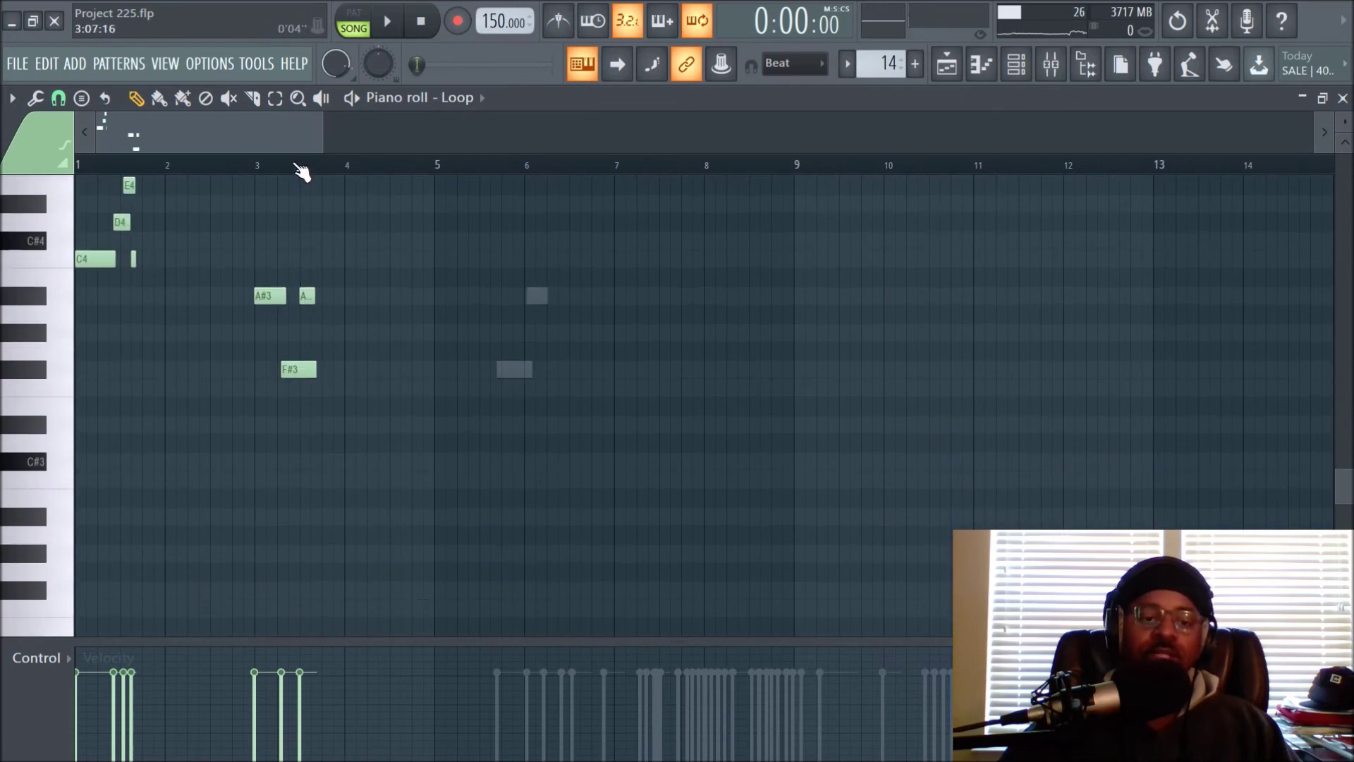
pyautogui.scroll(3, 297, 168)
pyautogui.scroll(6, 333, 266)
pyautogui.scroll(-5, 348, 170)
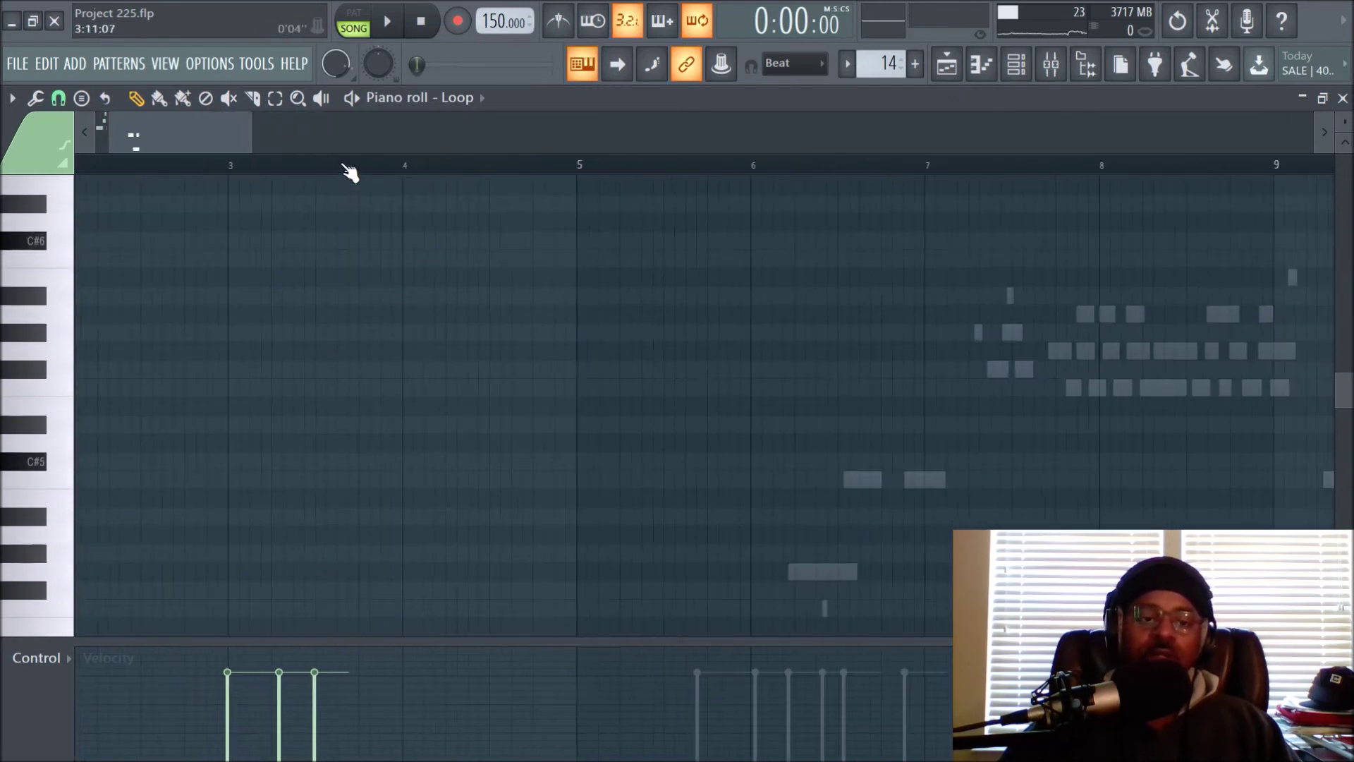
pyautogui.scroll(-6, 421, 169)
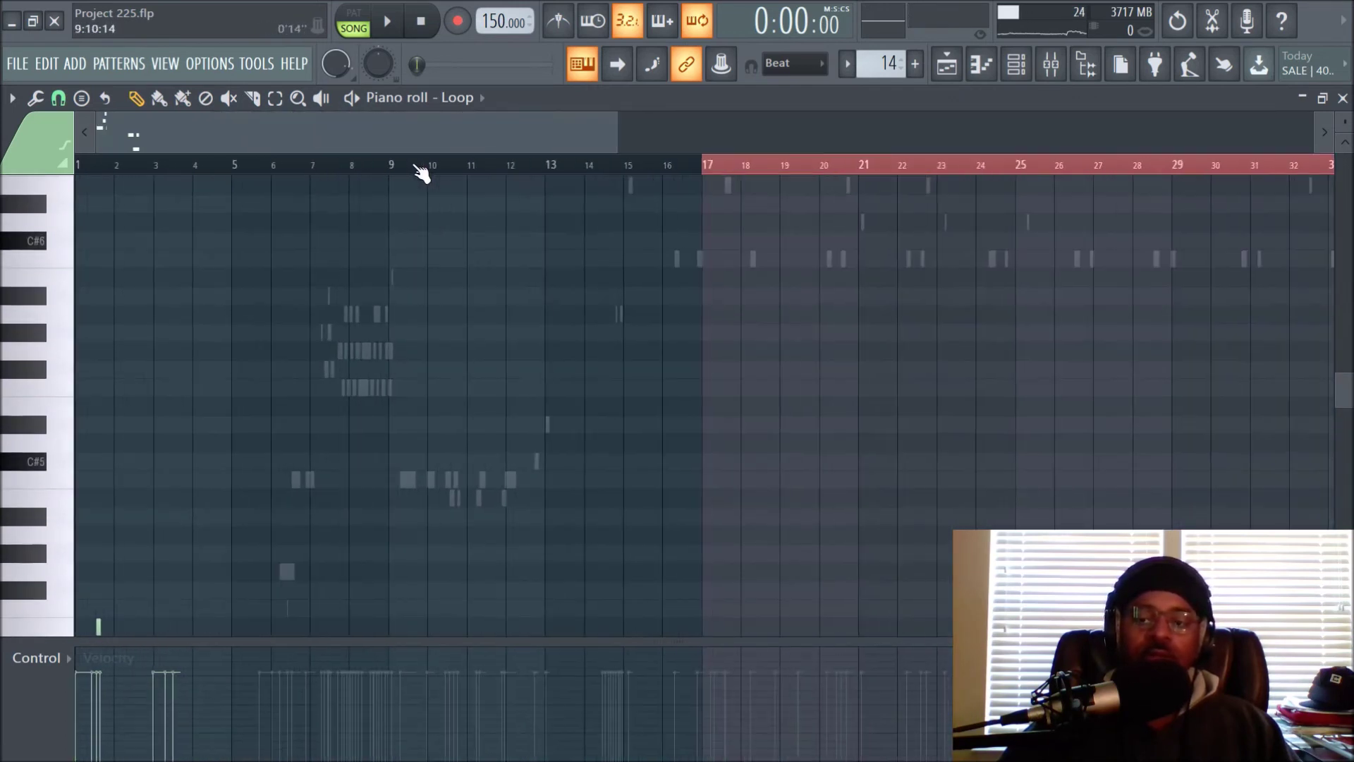
pyautogui.scroll(-1, 421, 171)
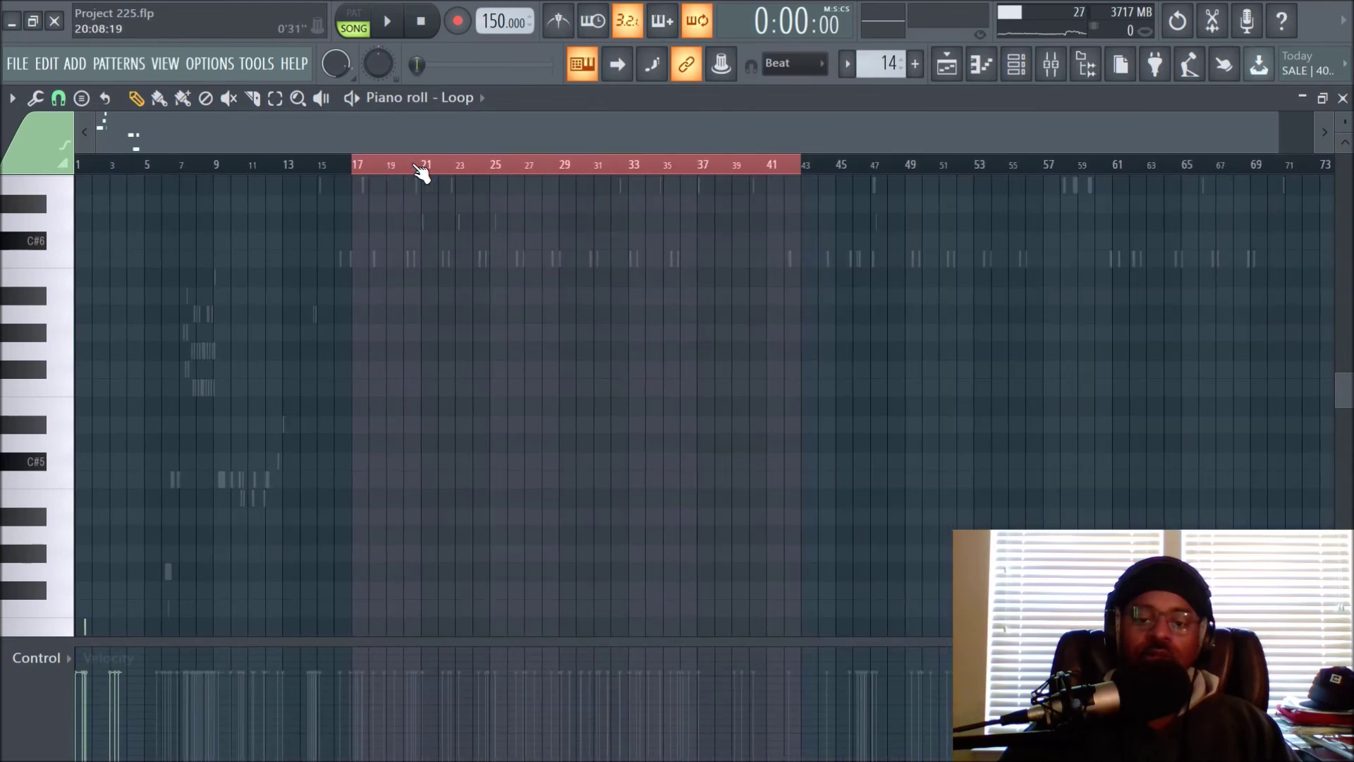
# Step: Switch the piano roll to the Omnisphere channel and examine its recovered notes inside and beyond the clip's range
pyautogui.click(477, 106)
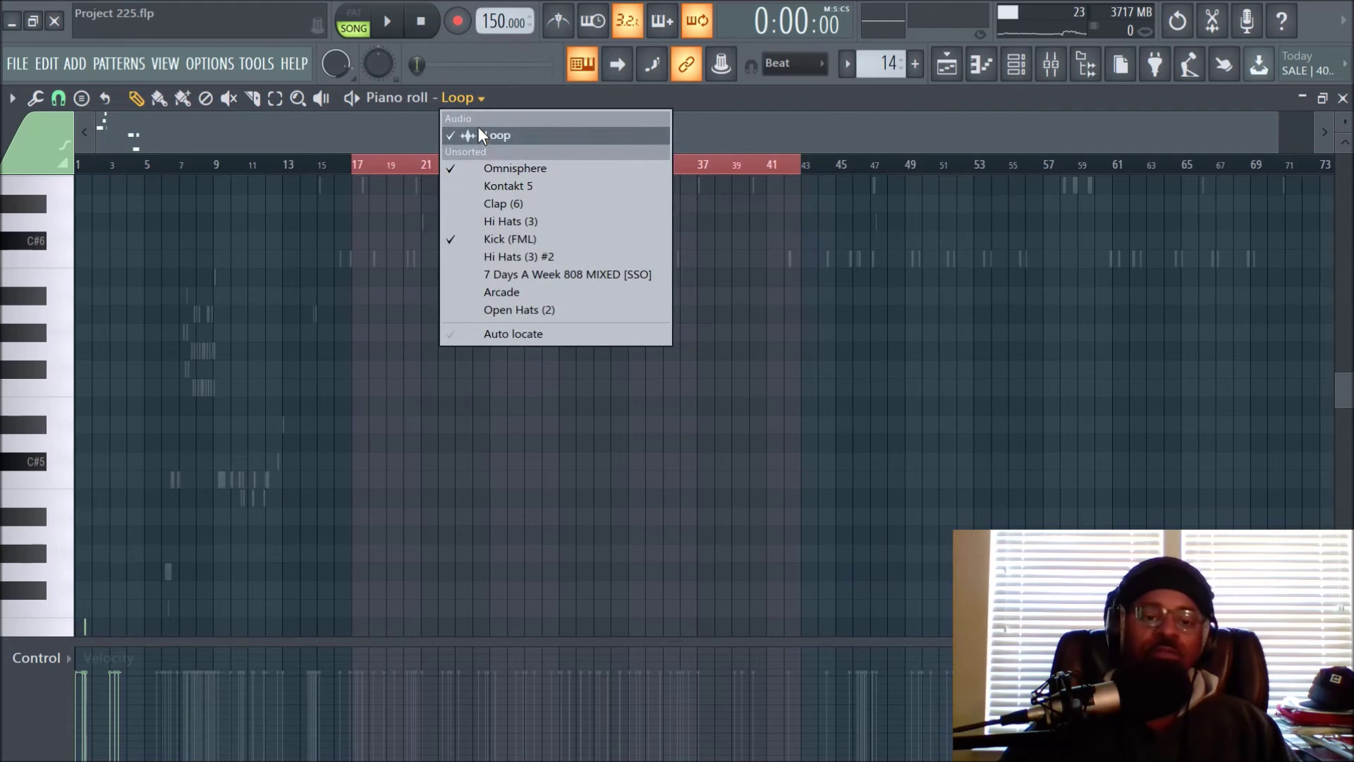
pyautogui.click(479, 167)
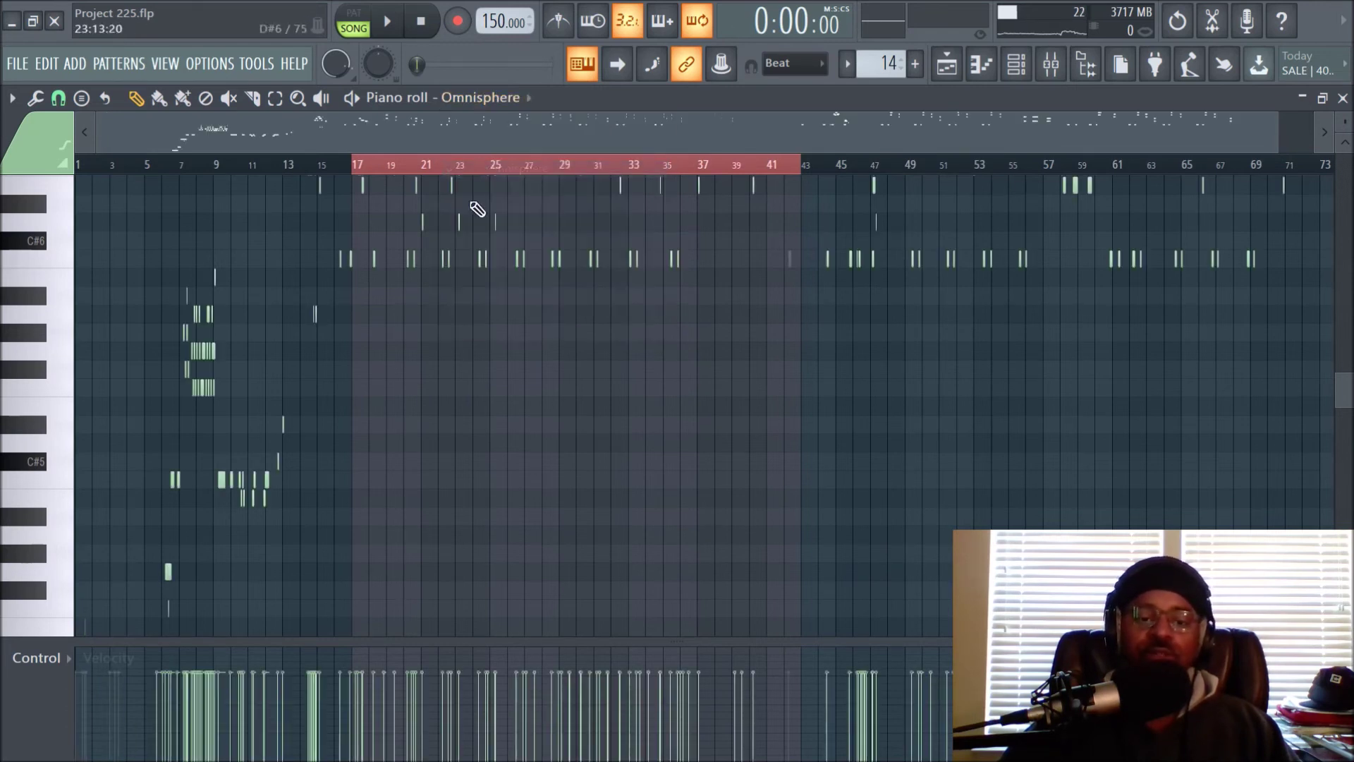
pyautogui.scroll(3, 492, 169)
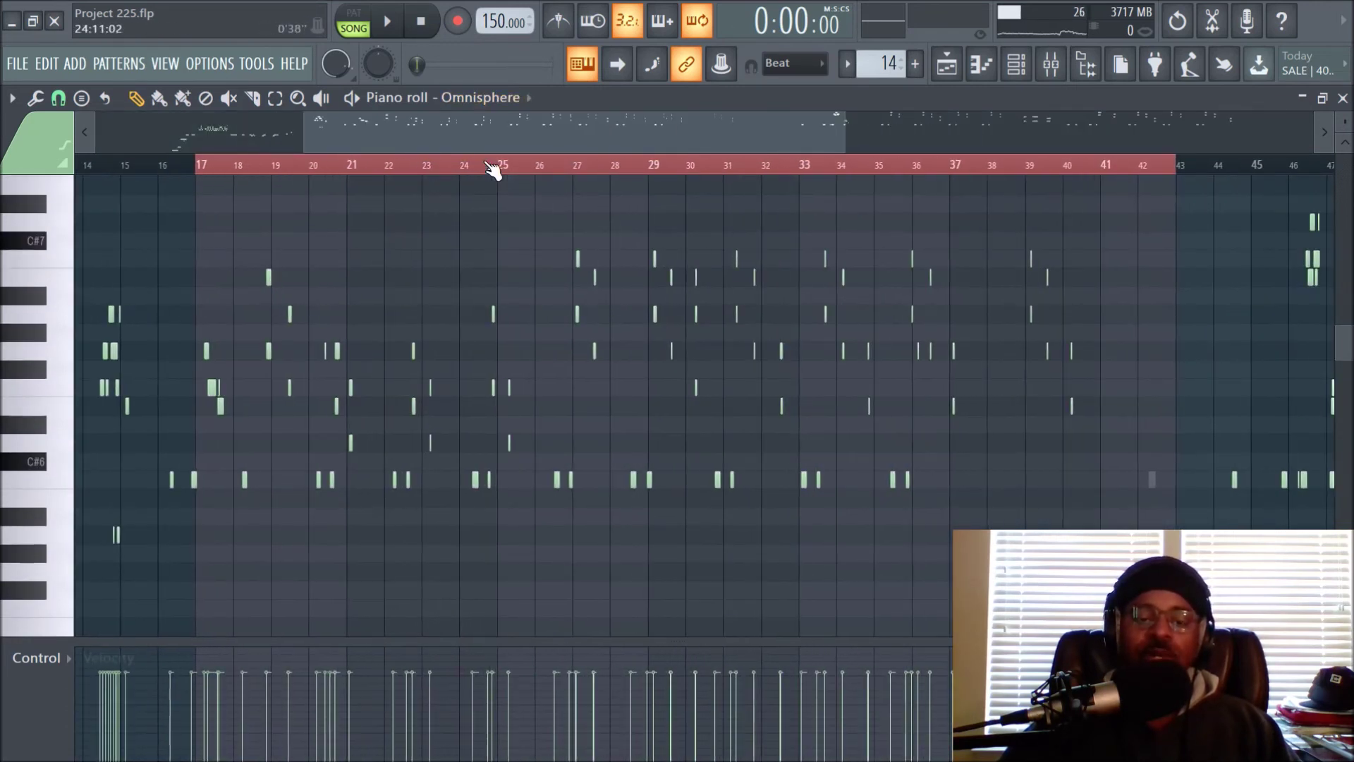
pyautogui.scroll(-3, 516, 377)
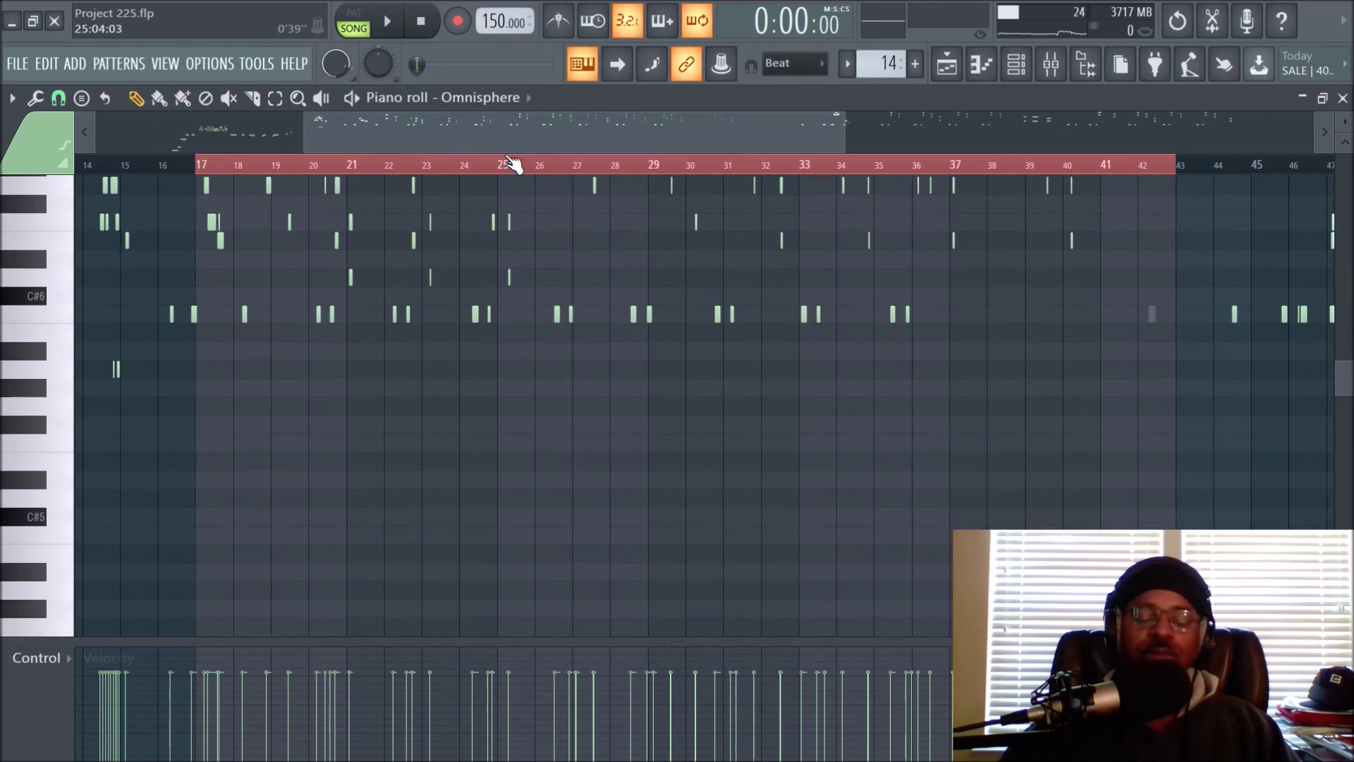
pyautogui.scroll(-2, 515, 169)
pyautogui.scroll(3, 566, 348)
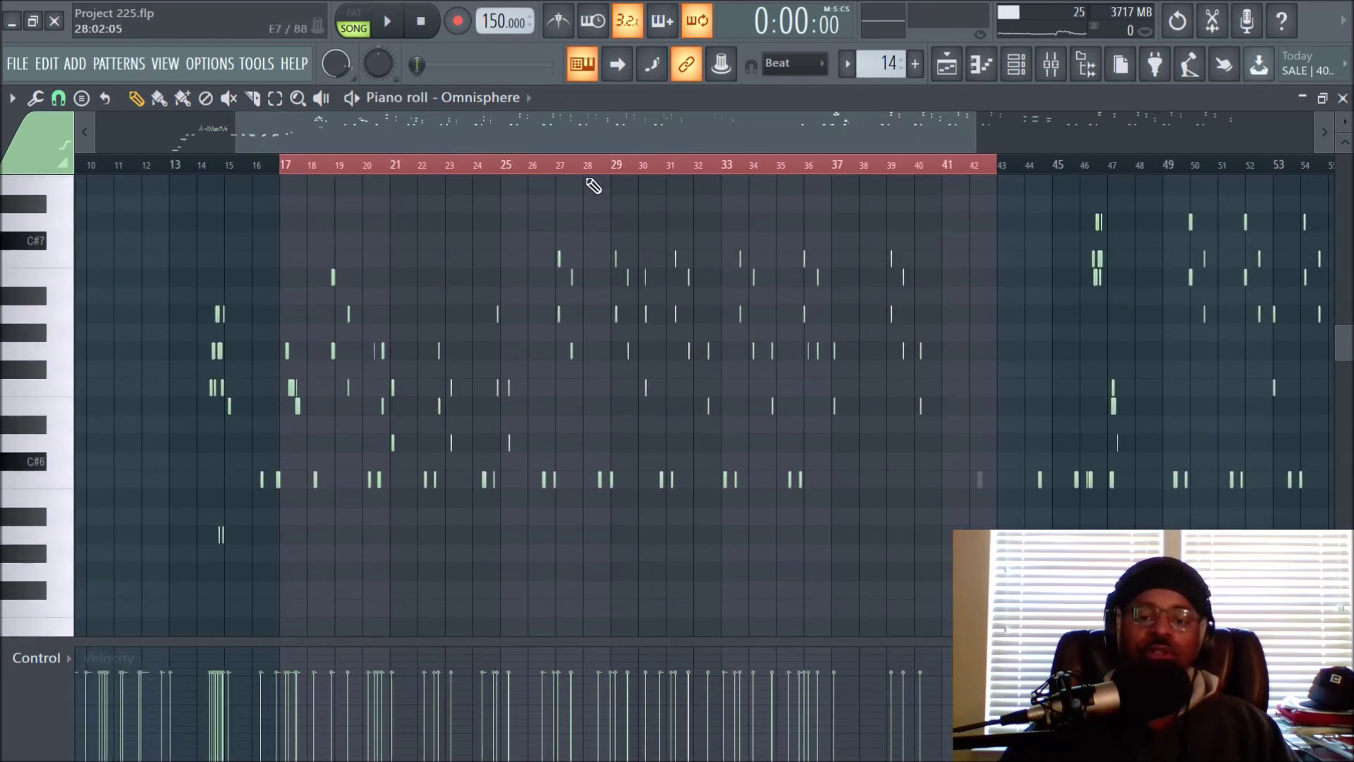
pyautogui.scroll(4, 589, 184)
pyautogui.scroll(3, 589, 176)
pyautogui.moveTo(570, 137); pyautogui.dragTo(871, 181)
pyautogui.scroll(-3, 869, 183)
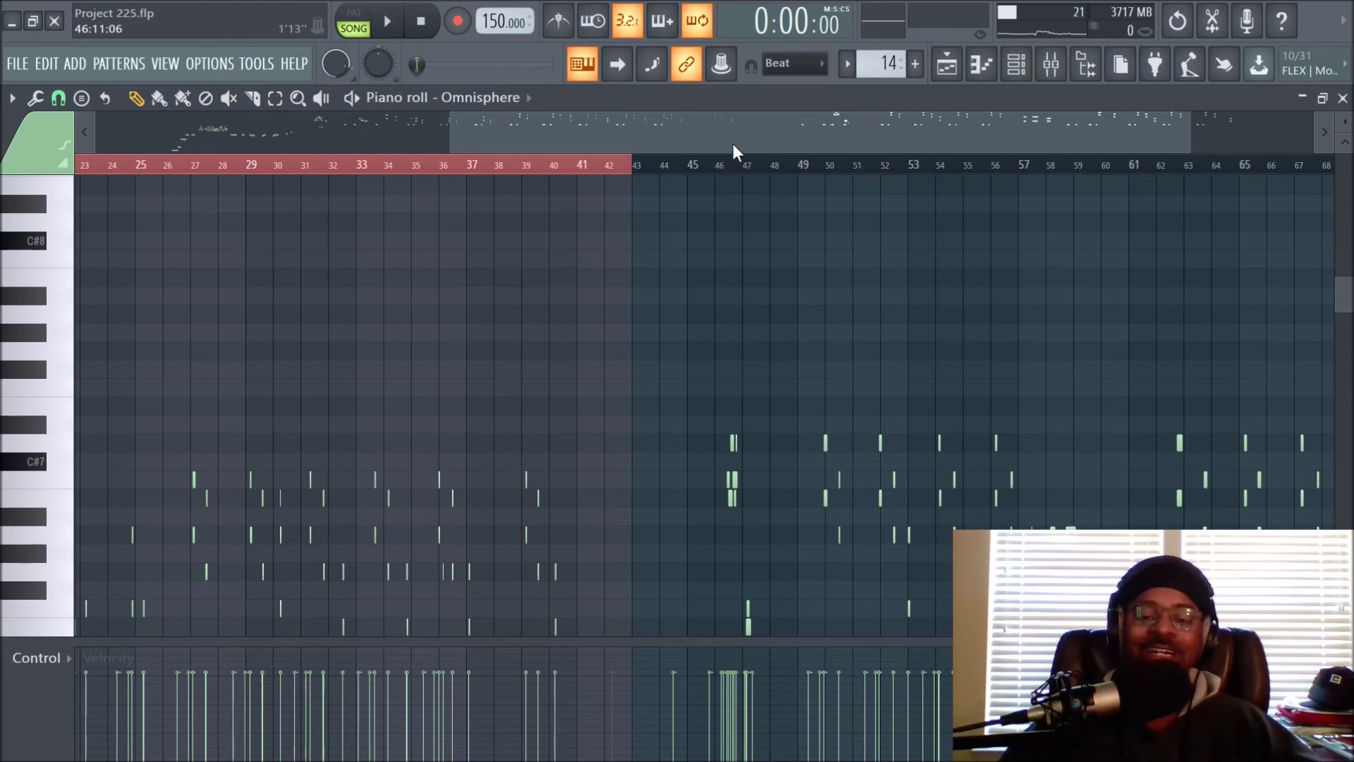
# Step: Review the time ranges for dumping the score log to the selected pattern, up to the last 30 minutes, without choosing one
pyautogui.click(264, 62)
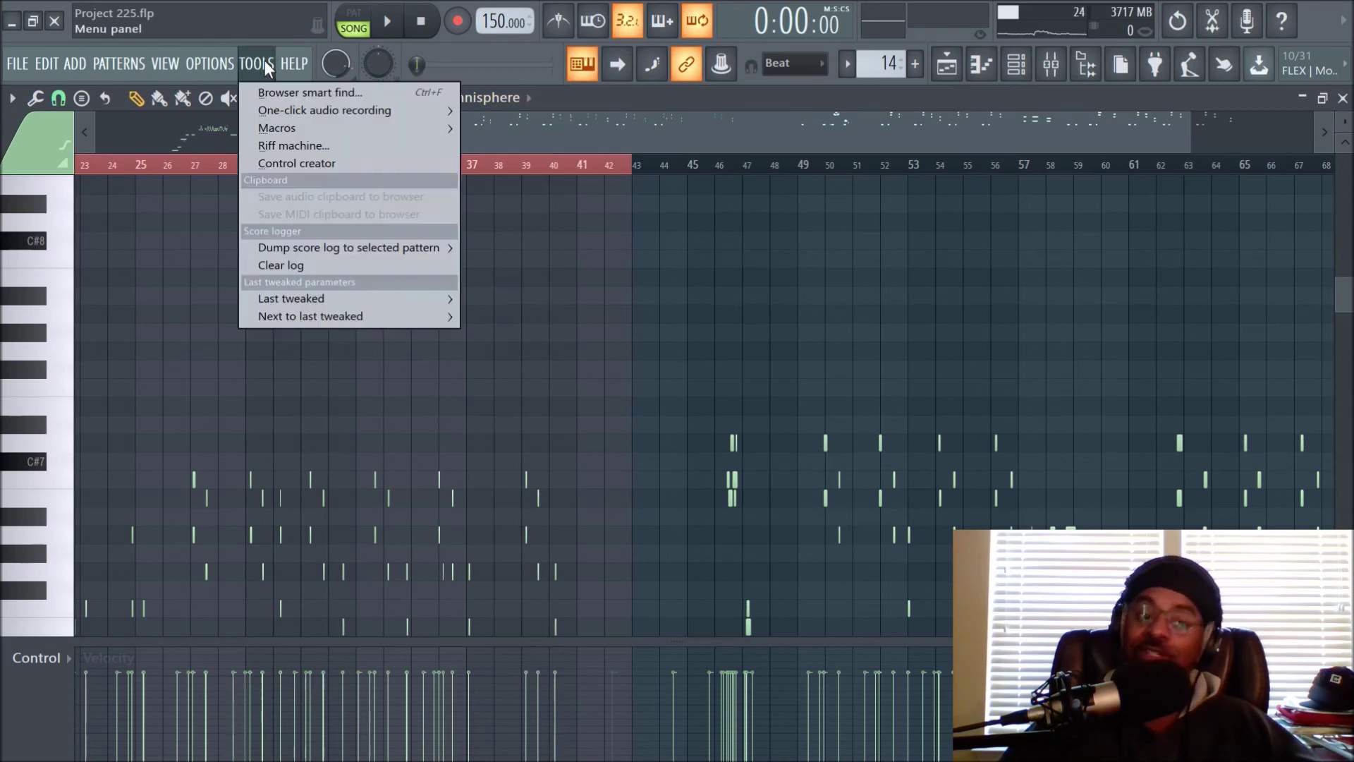
pyautogui.moveTo(277, 247)
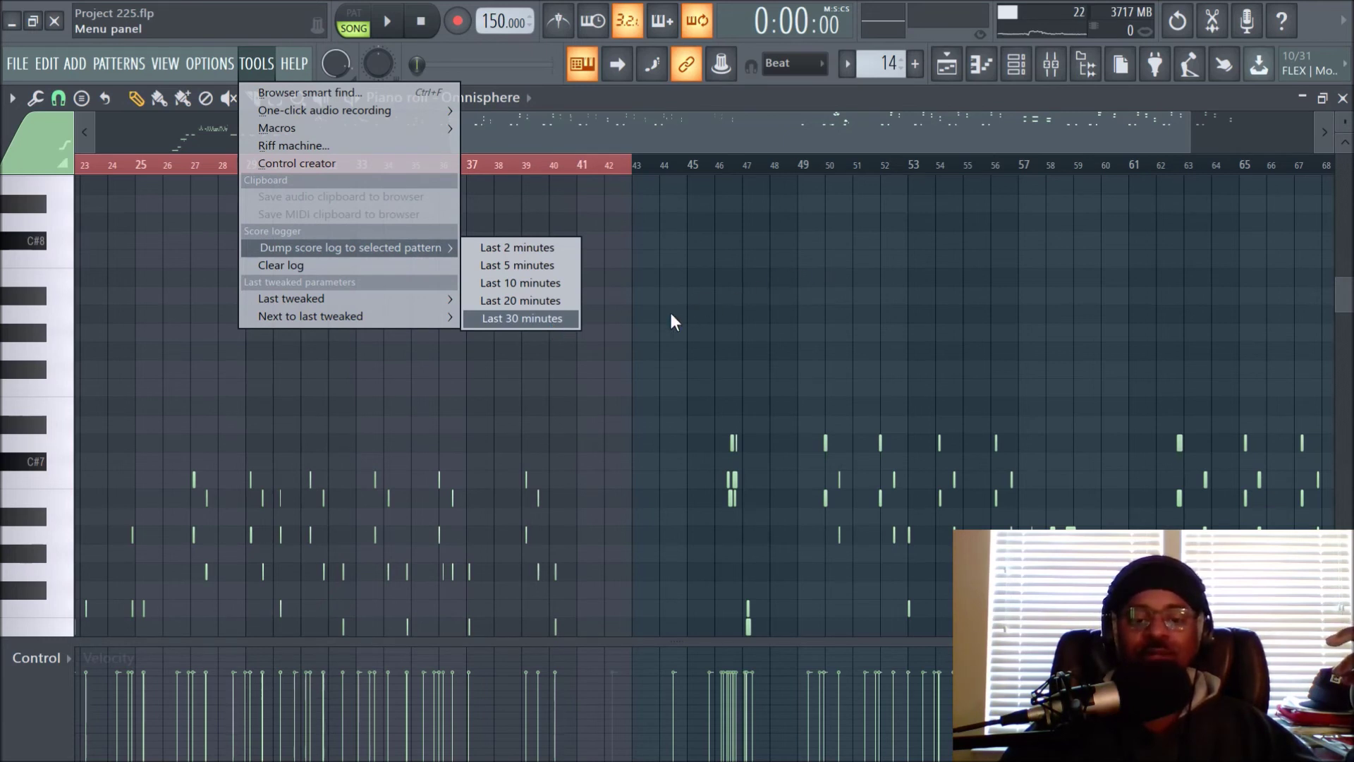
pyautogui.click(840, 309)
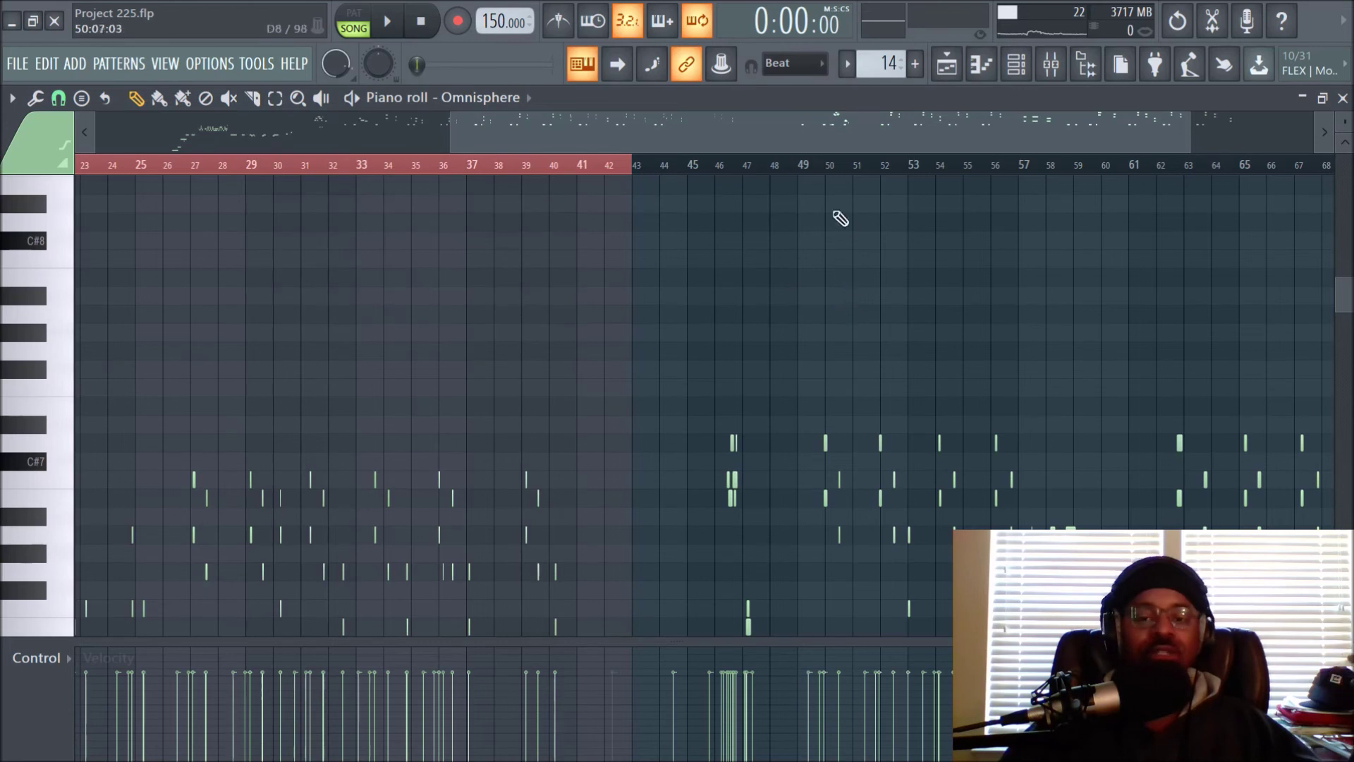
# Step: Look over the full length of Pattern 14's Omnisphere notes in the piano roll
pyautogui.moveTo(833, 133); pyautogui.dragTo(447, 141)
pyautogui.scroll(-3, 475, 172)
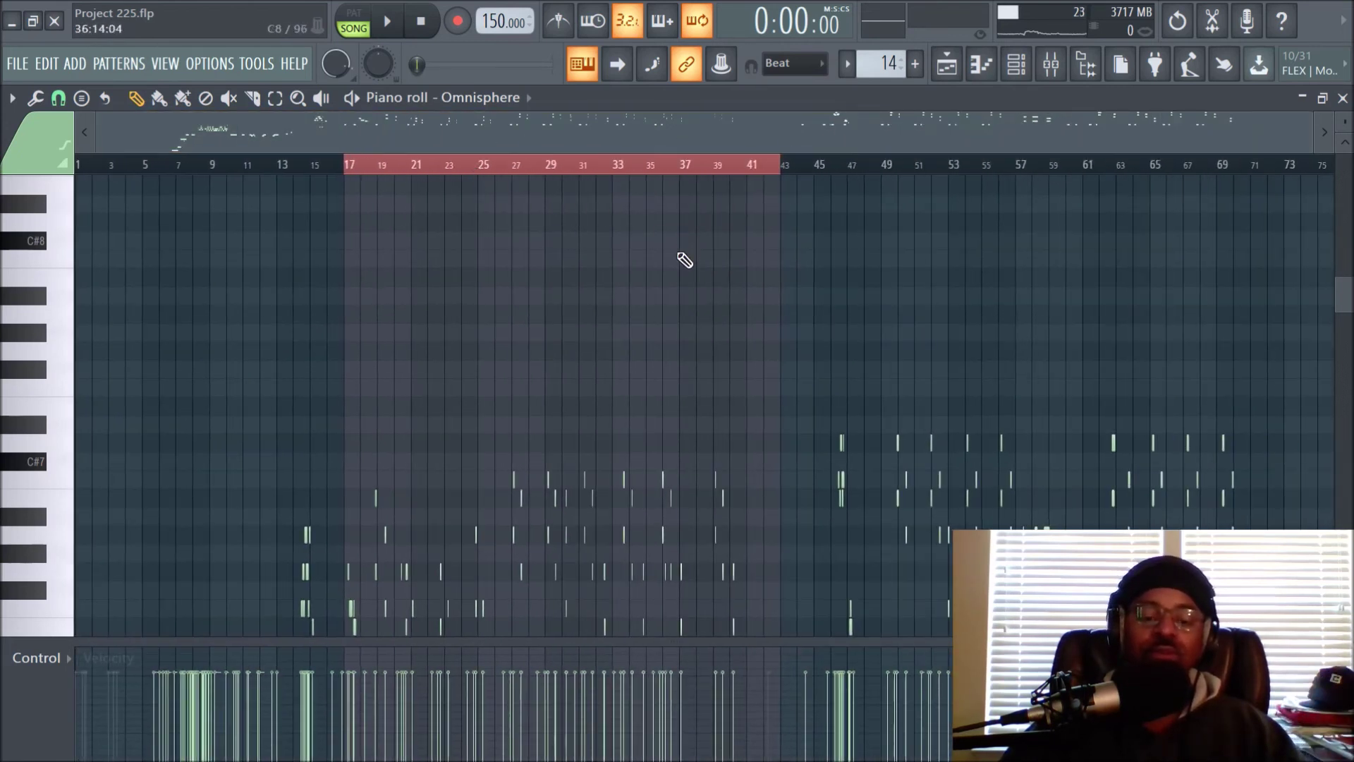
pyautogui.scroll(-3, 685, 257)
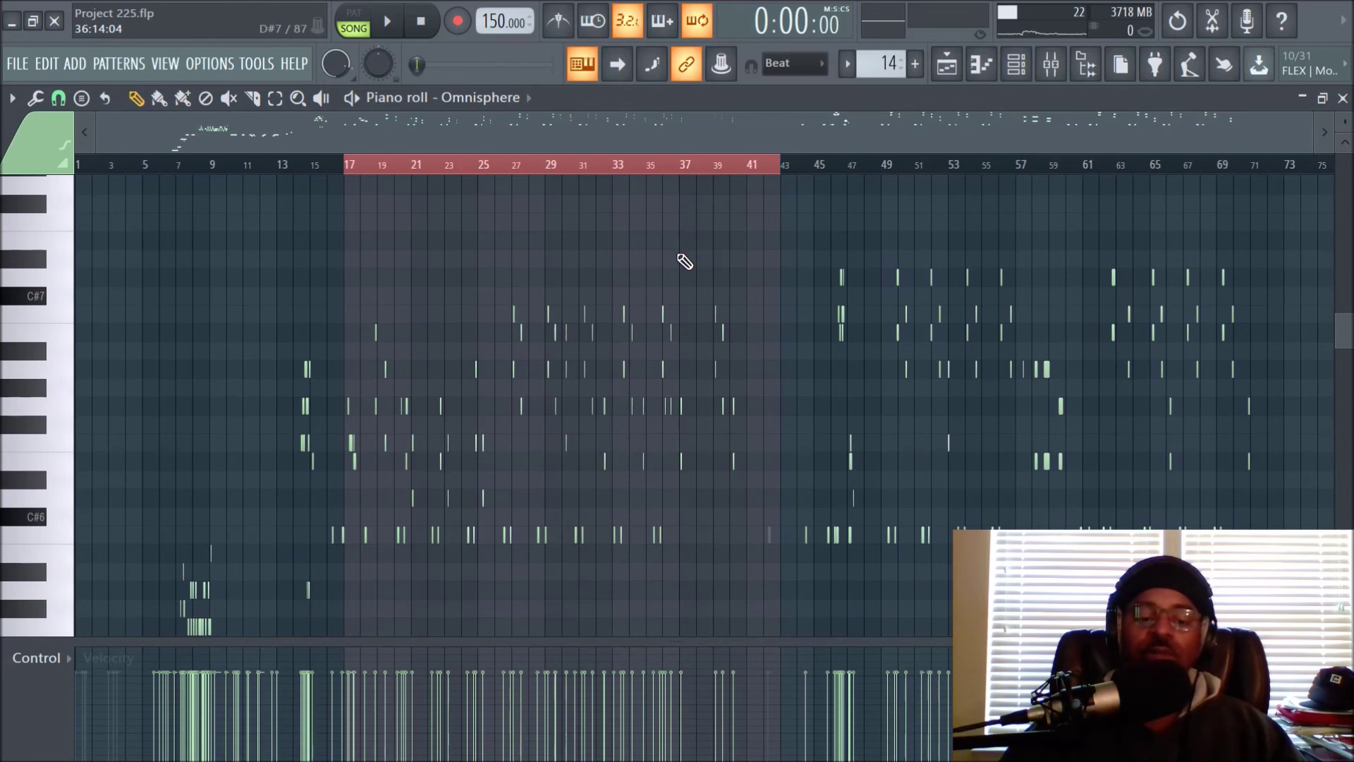